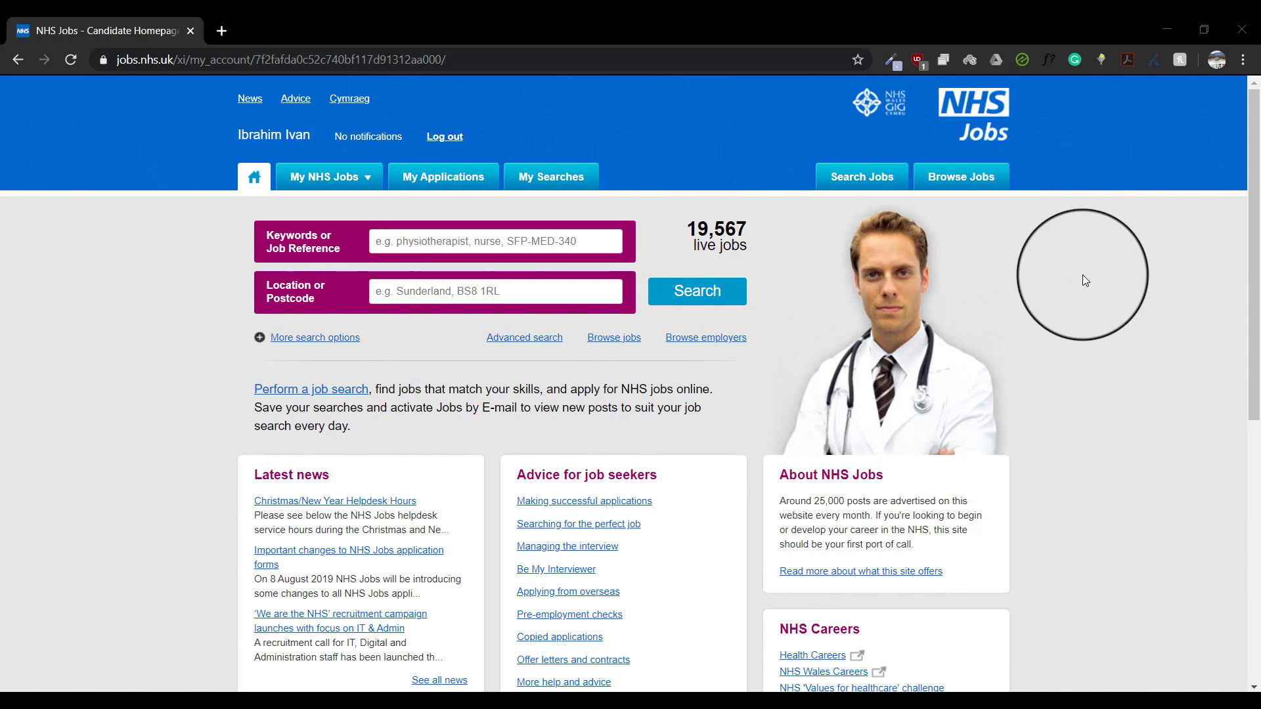
Open My Profile and look through the name, address, telephone and nationality fields of the Personal Information section
click(368, 178)
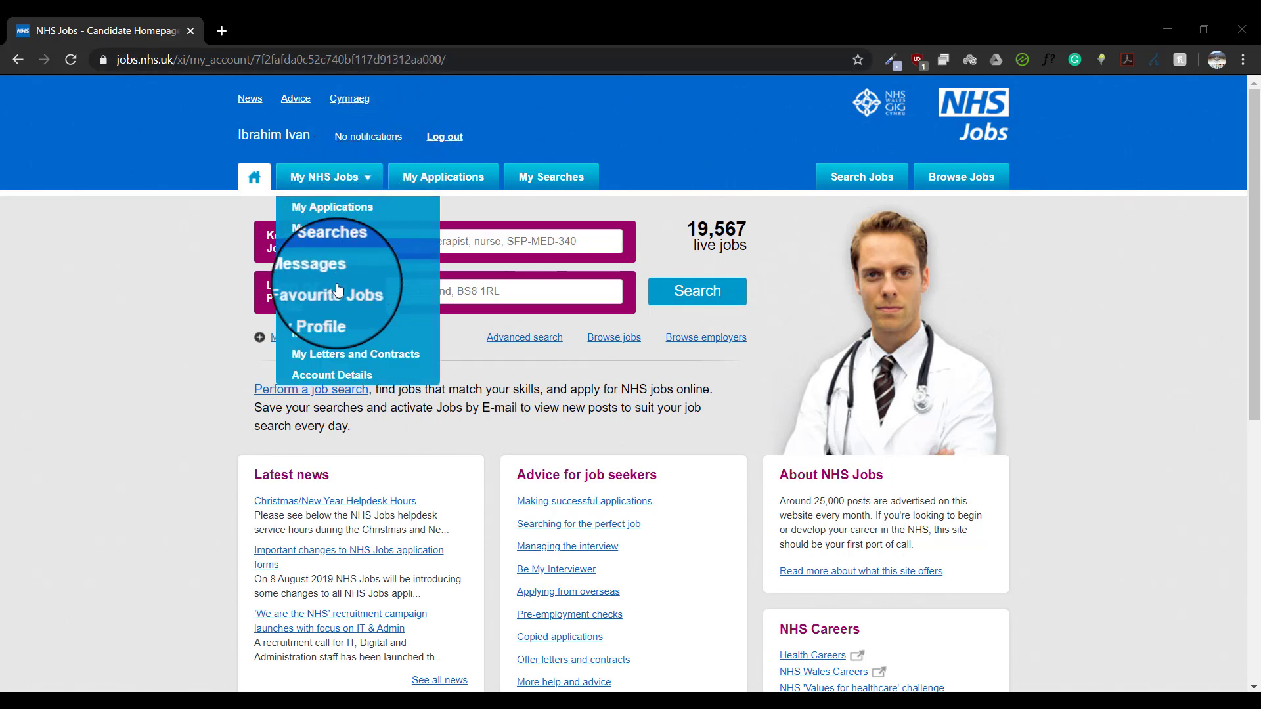
click(362, 313)
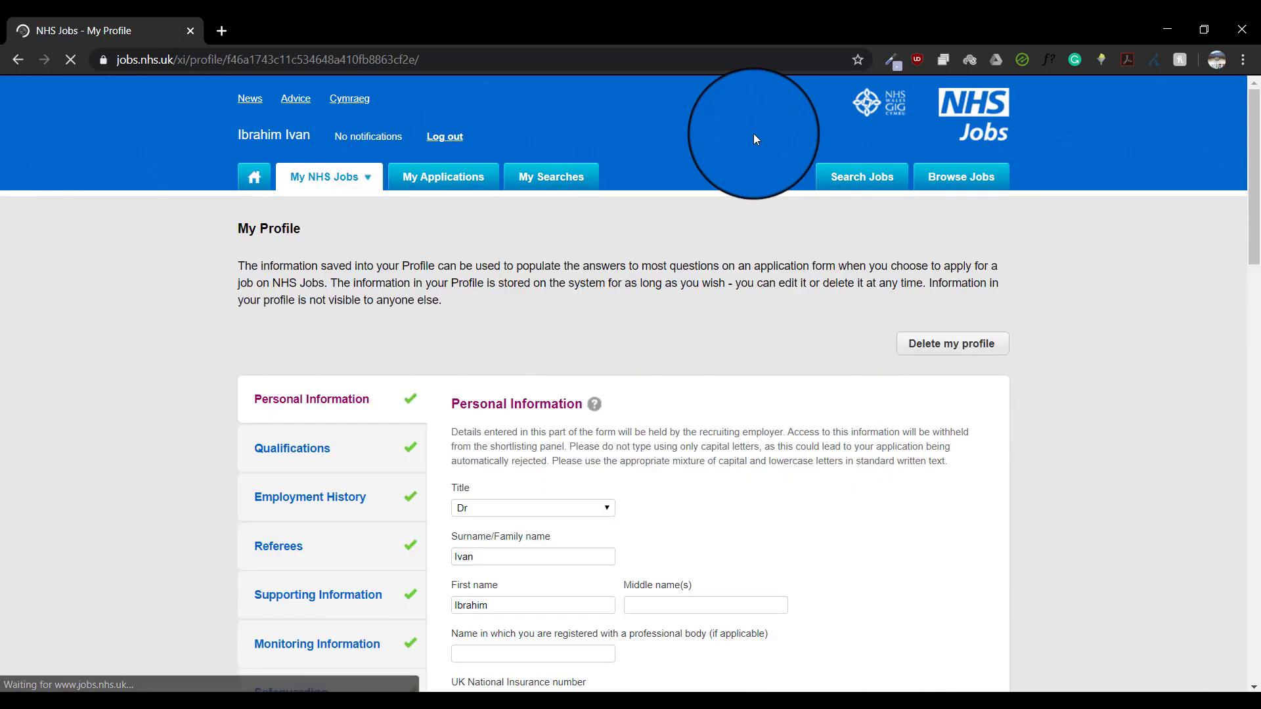
drag(1258, 143, 1188, 191)
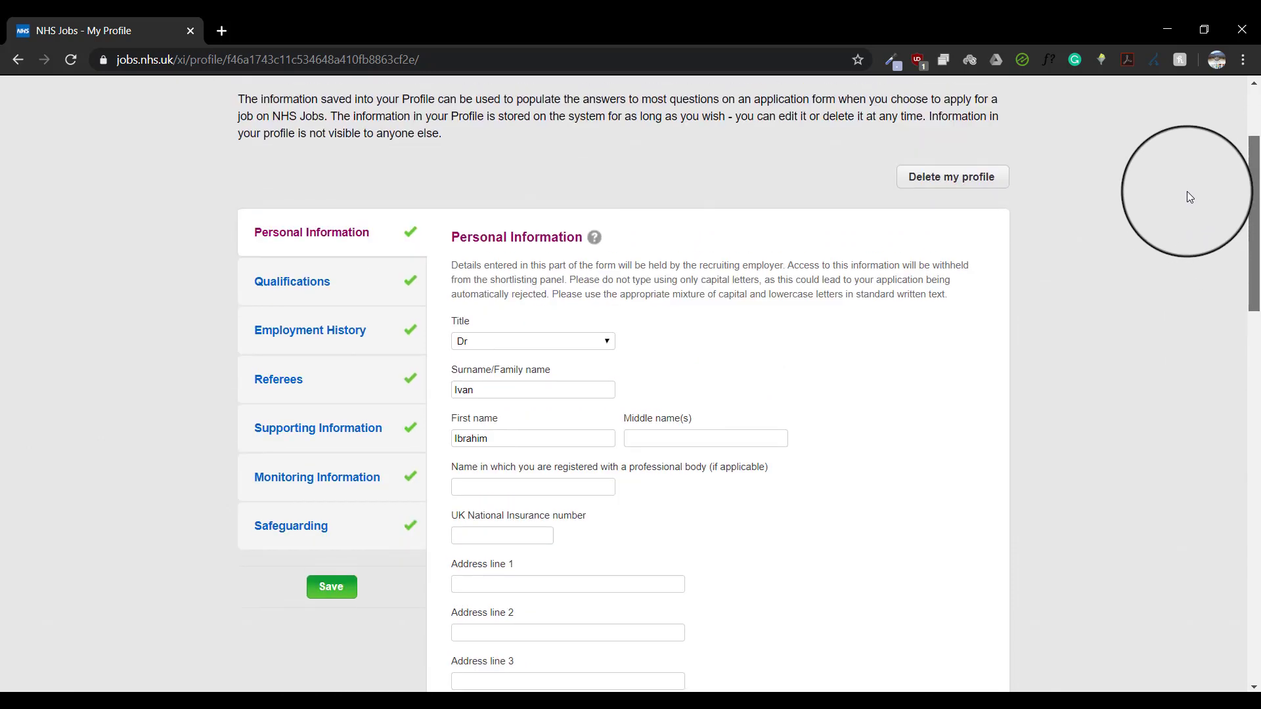
drag(1187, 197, 1169, 293)
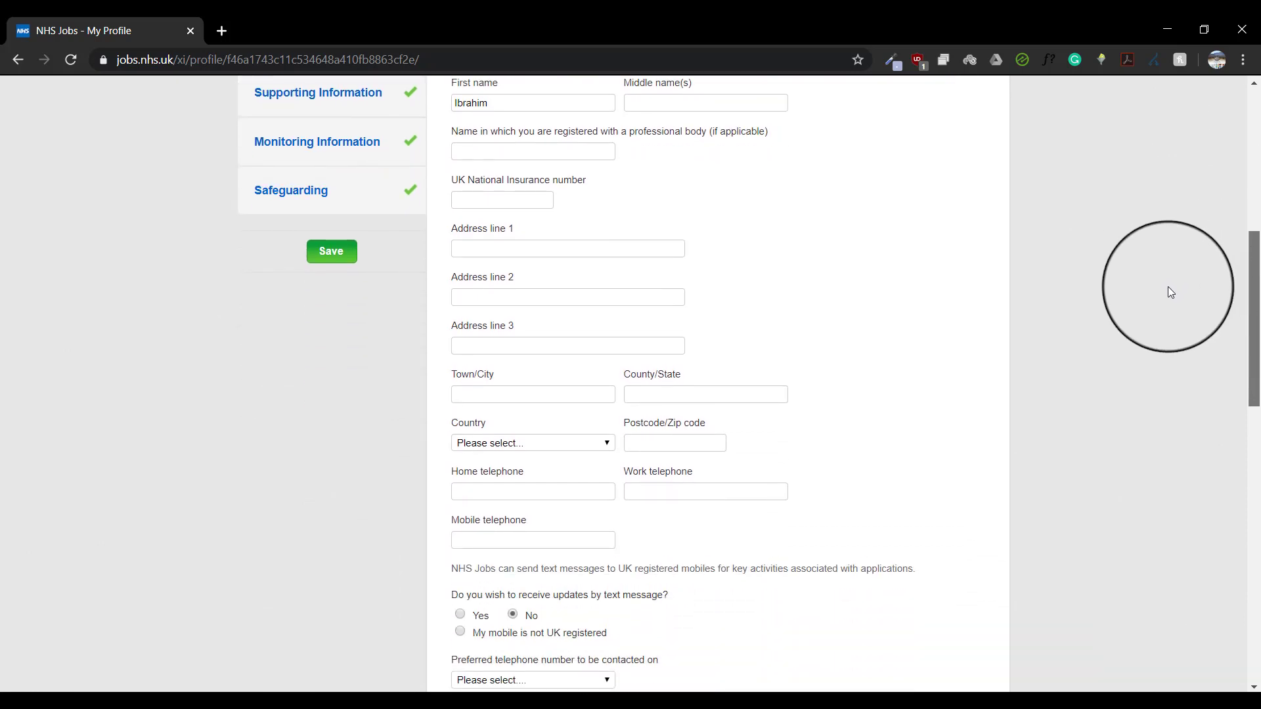
click(560, 245)
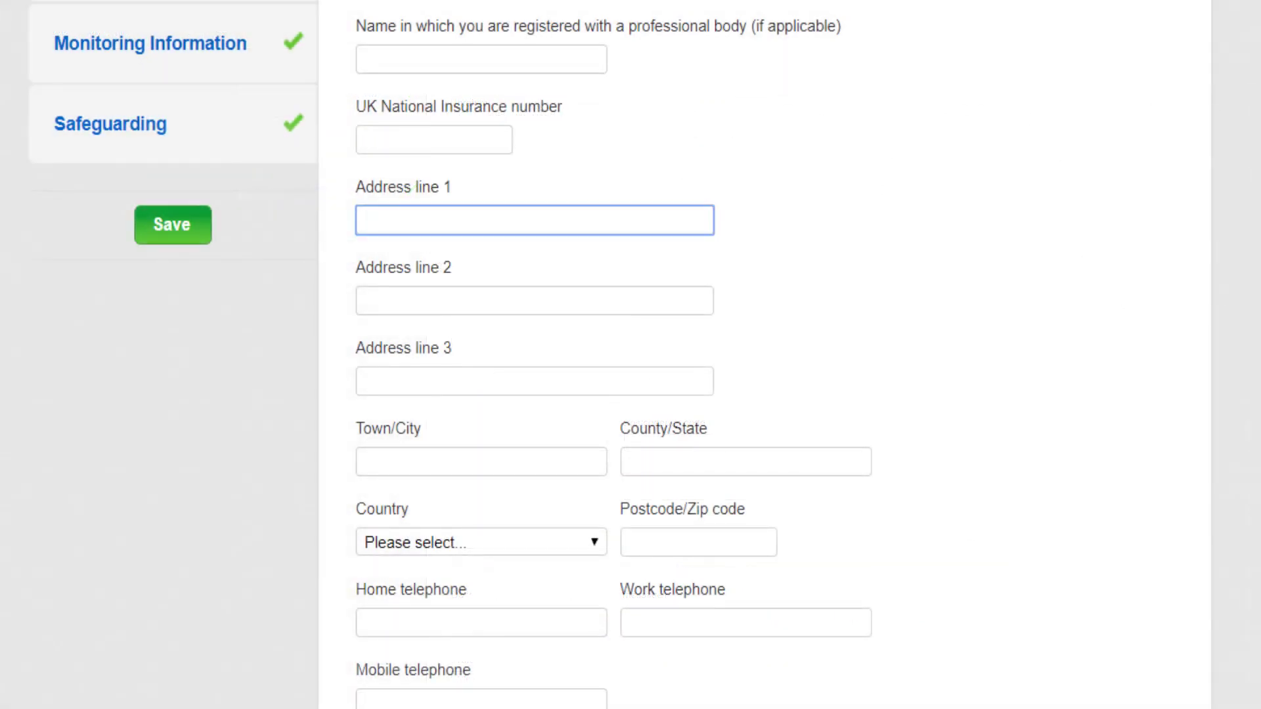
scroll(630, 354, down, 5)
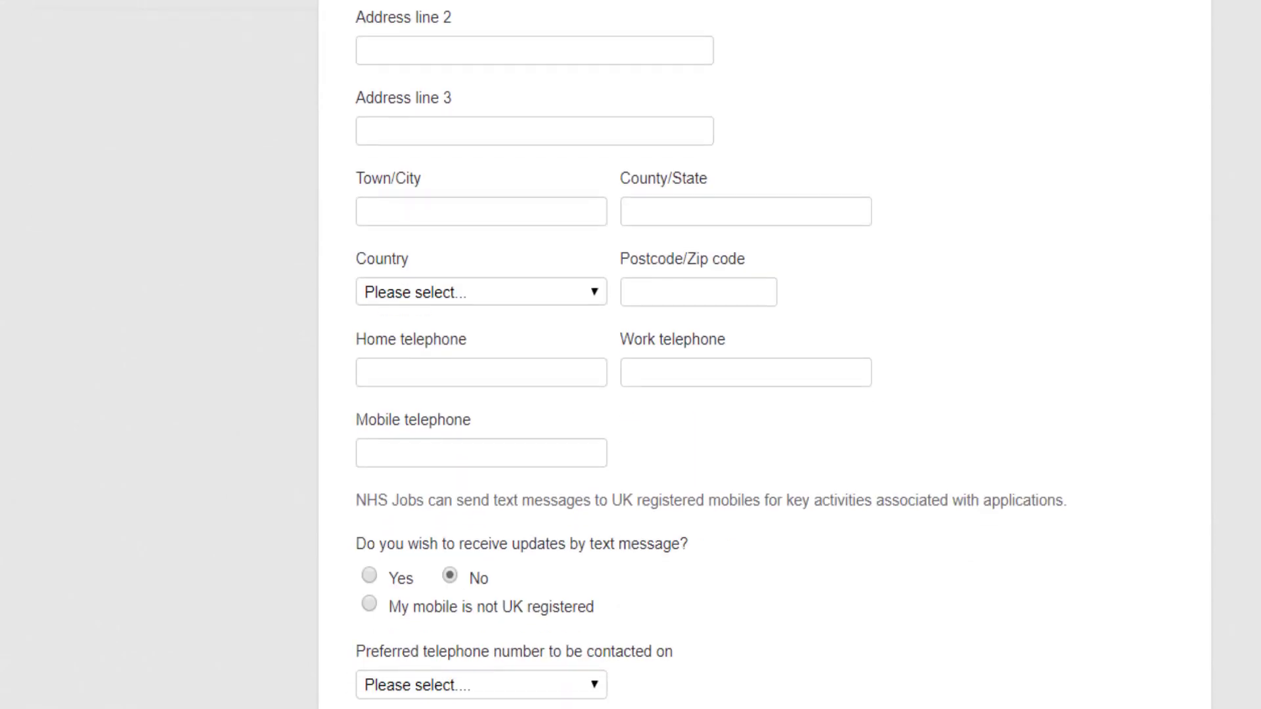
scroll(1023, 57, down, 5)
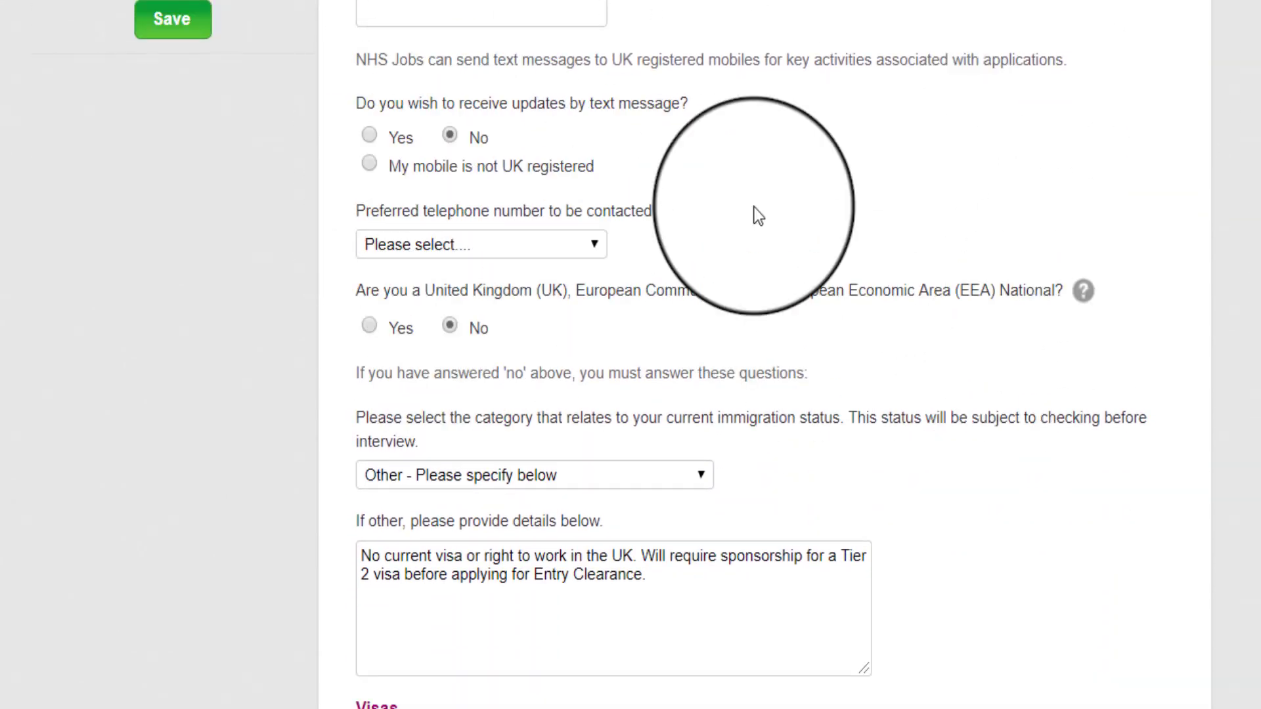
Switch the UK/EC/EEA national answer to Yes and back to No, and reselect "Other - Please specify below" as the immigration status category
click(369, 326)
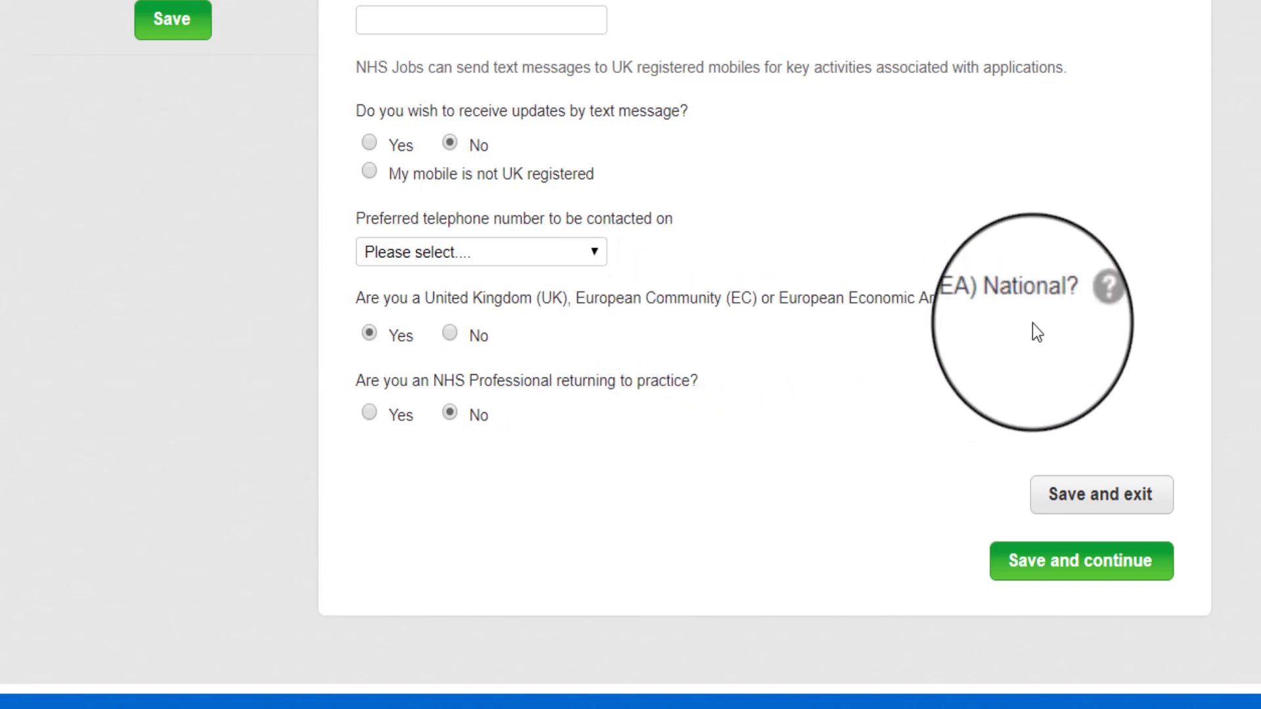
click(452, 338)
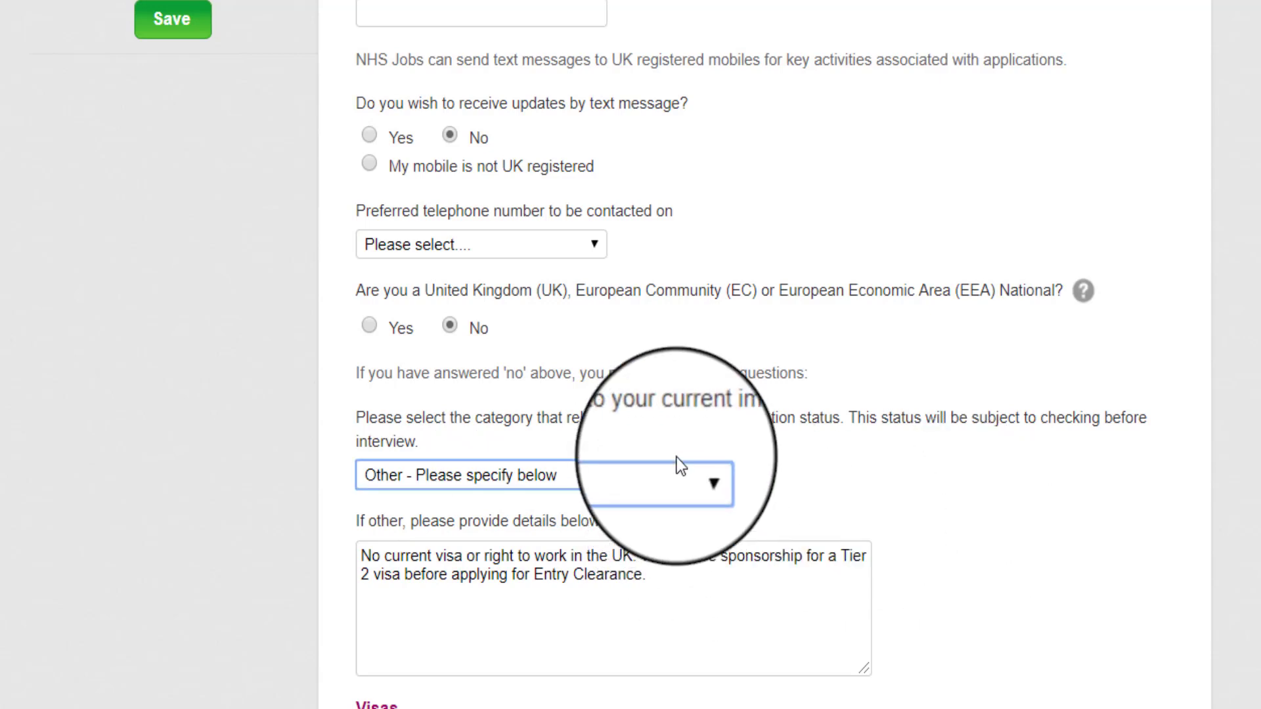
click(680, 474)
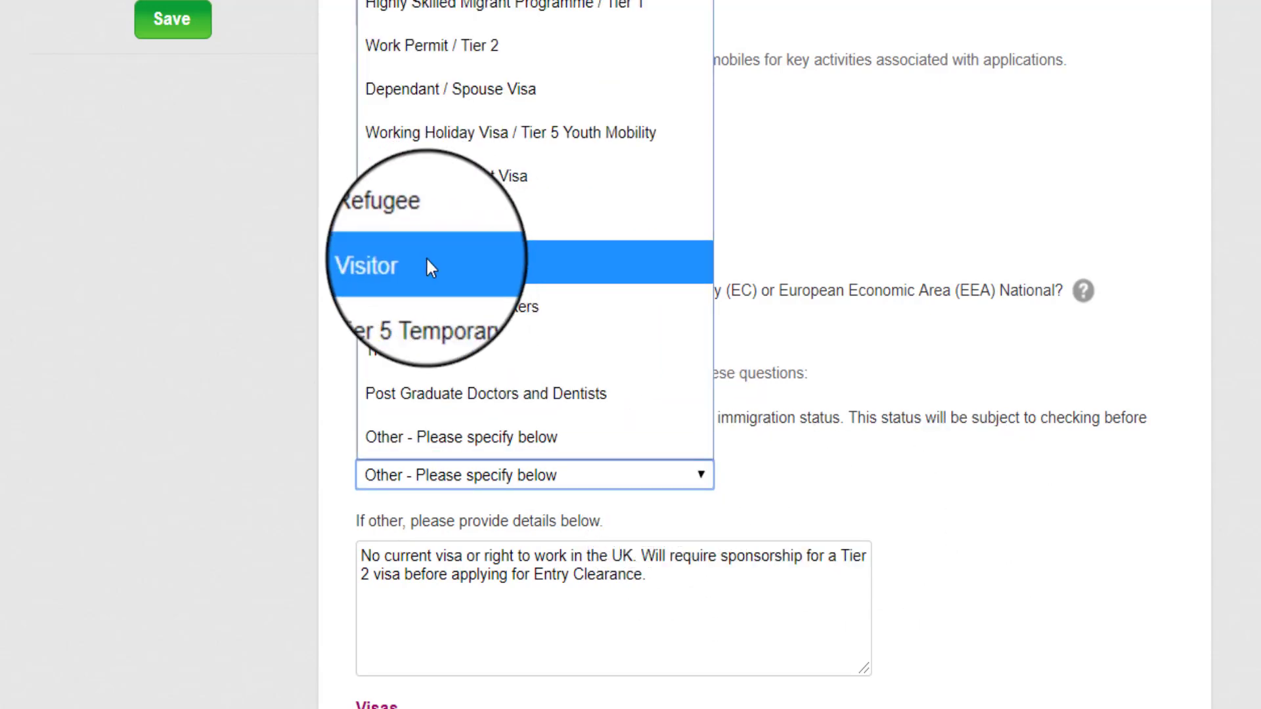
click(578, 448)
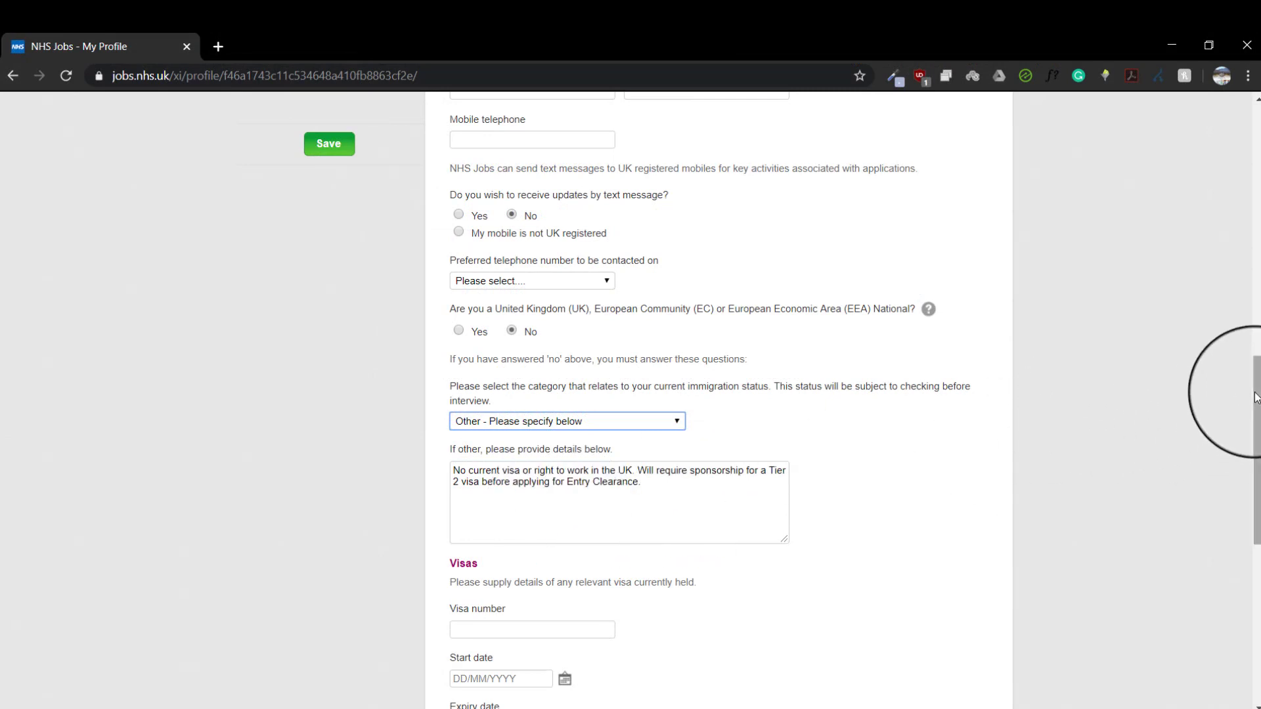
Review the visa details and employment restrictions, and save the Personal Information section to continue to Qualifications
drag(1256, 398, 1225, 472)
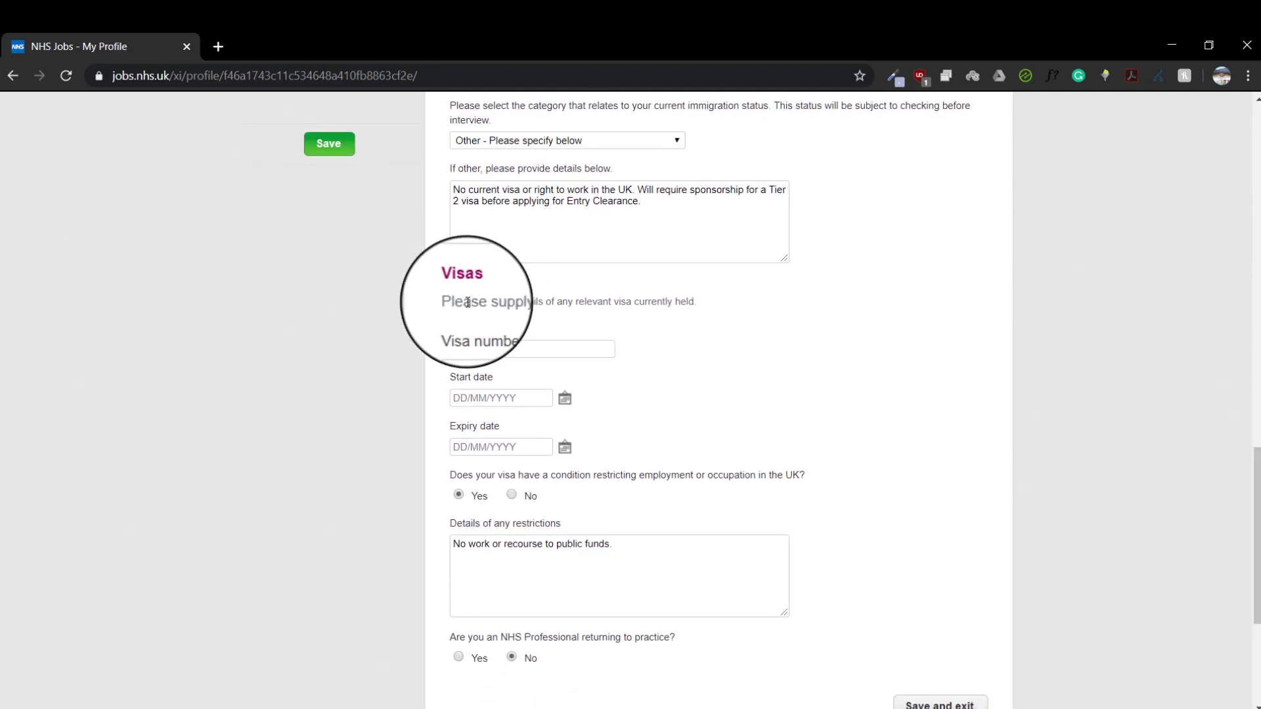
drag(468, 302, 561, 348)
click(558, 349)
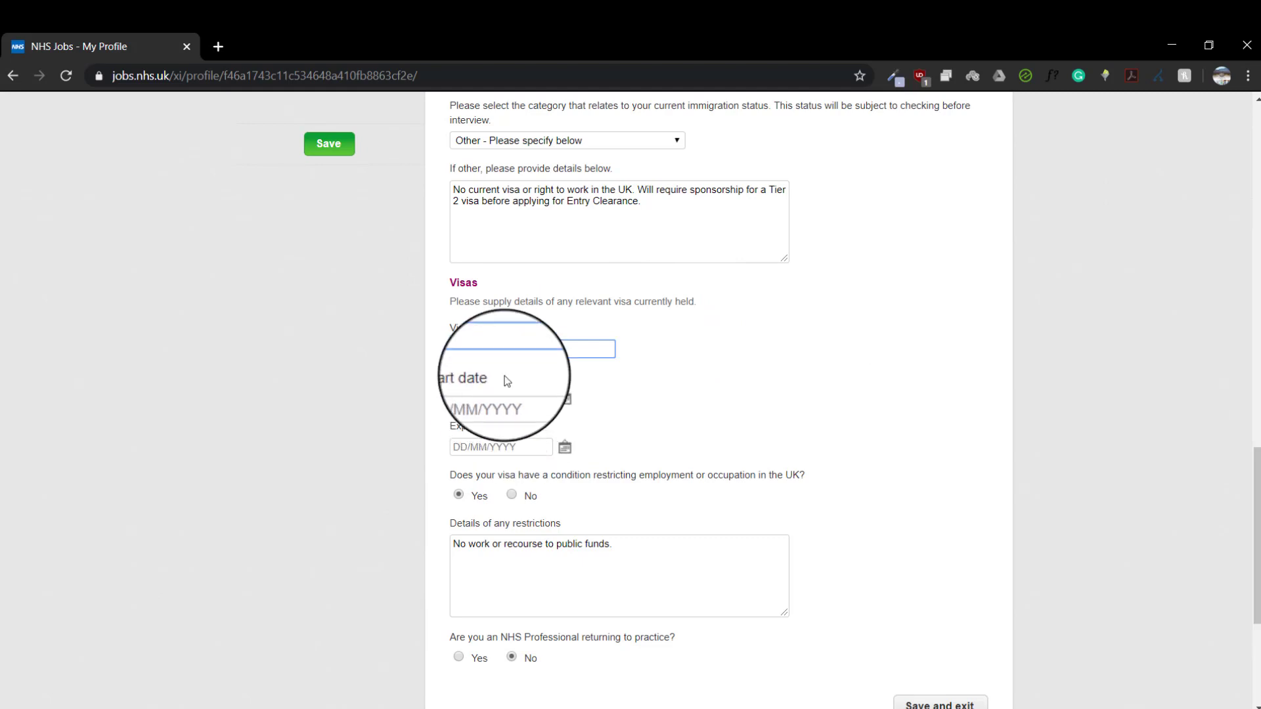
click(554, 545)
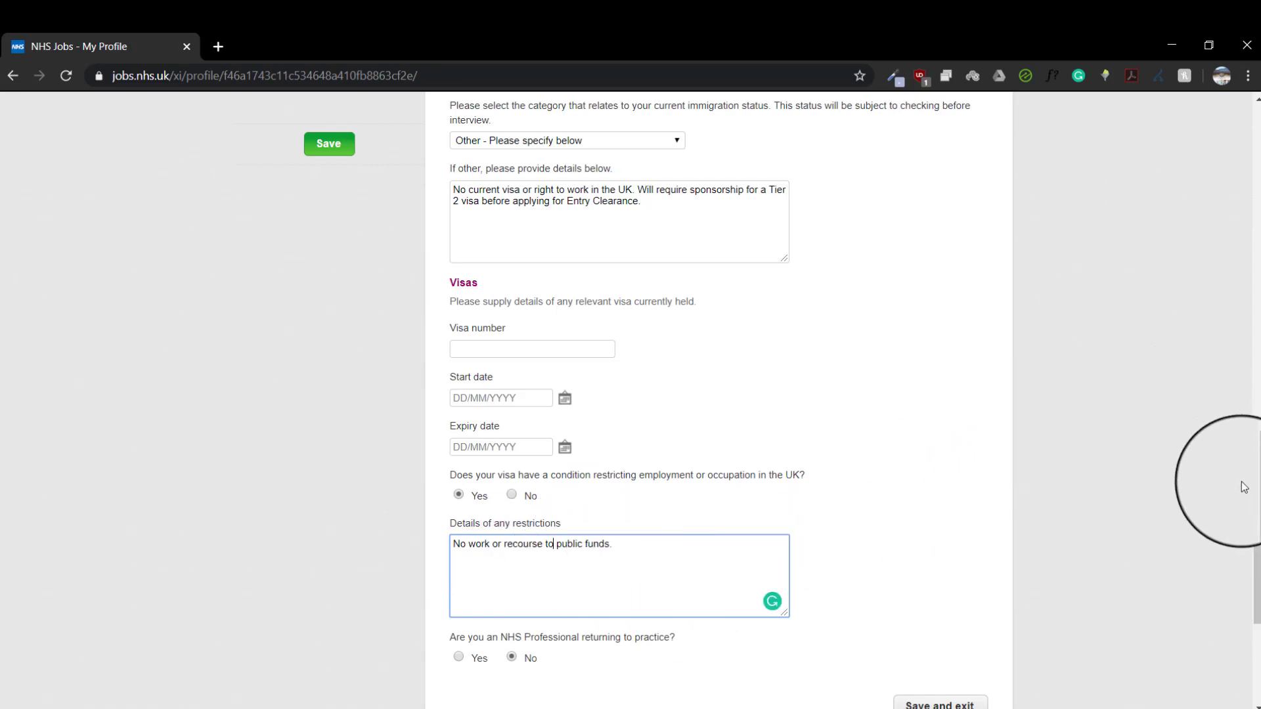
scroll(1228, 482, down, 4)
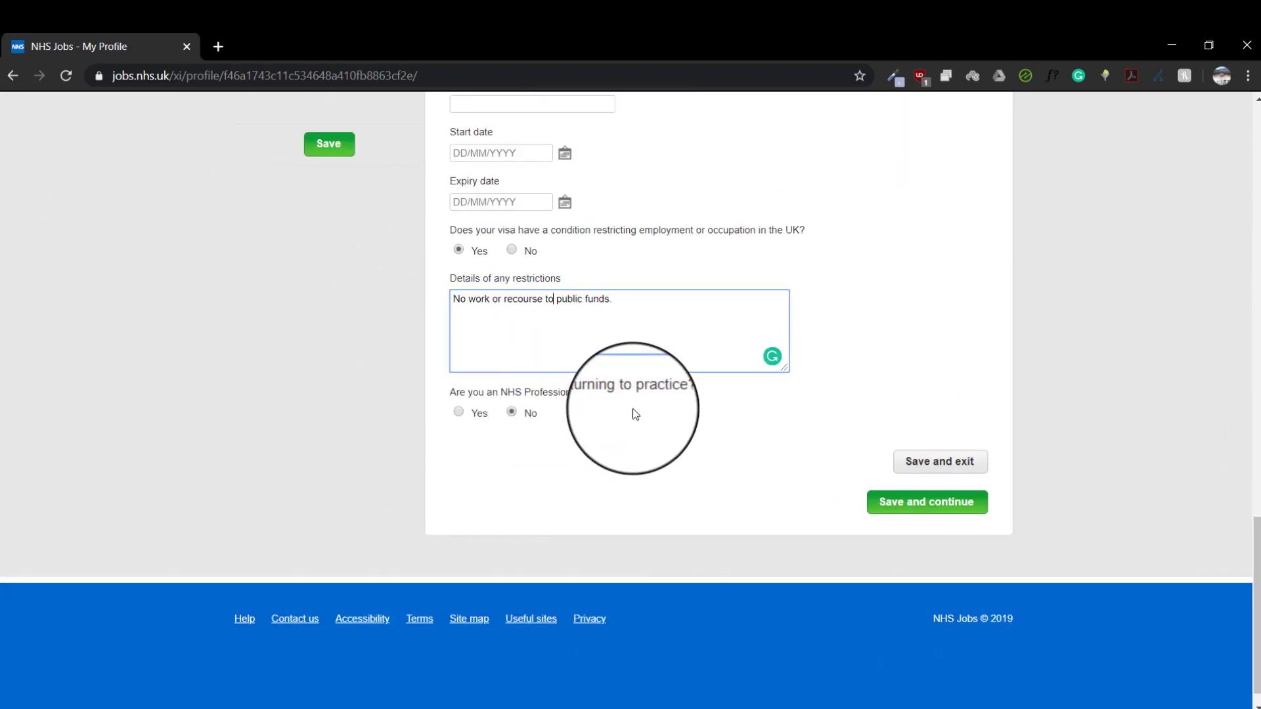
click(945, 503)
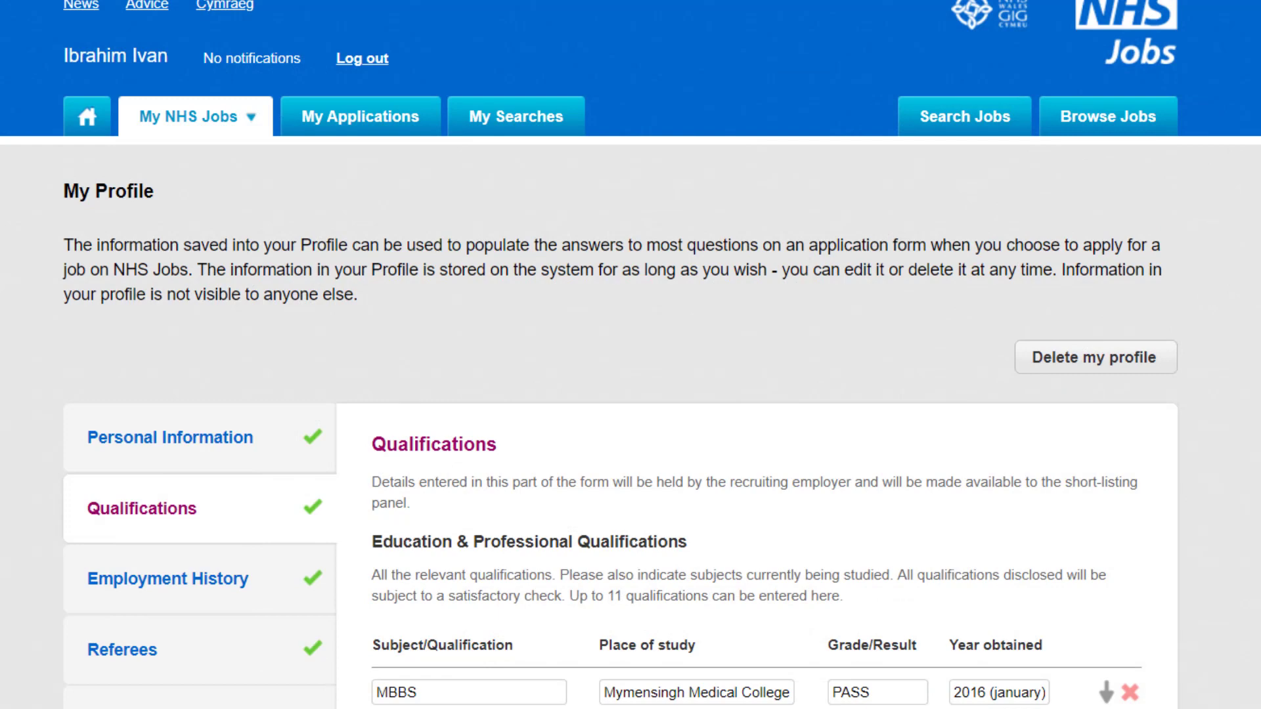
Examine the education qualifications, training courses and professional body membership entries in the Qualifications section
scroll(704, 386, down, 5)
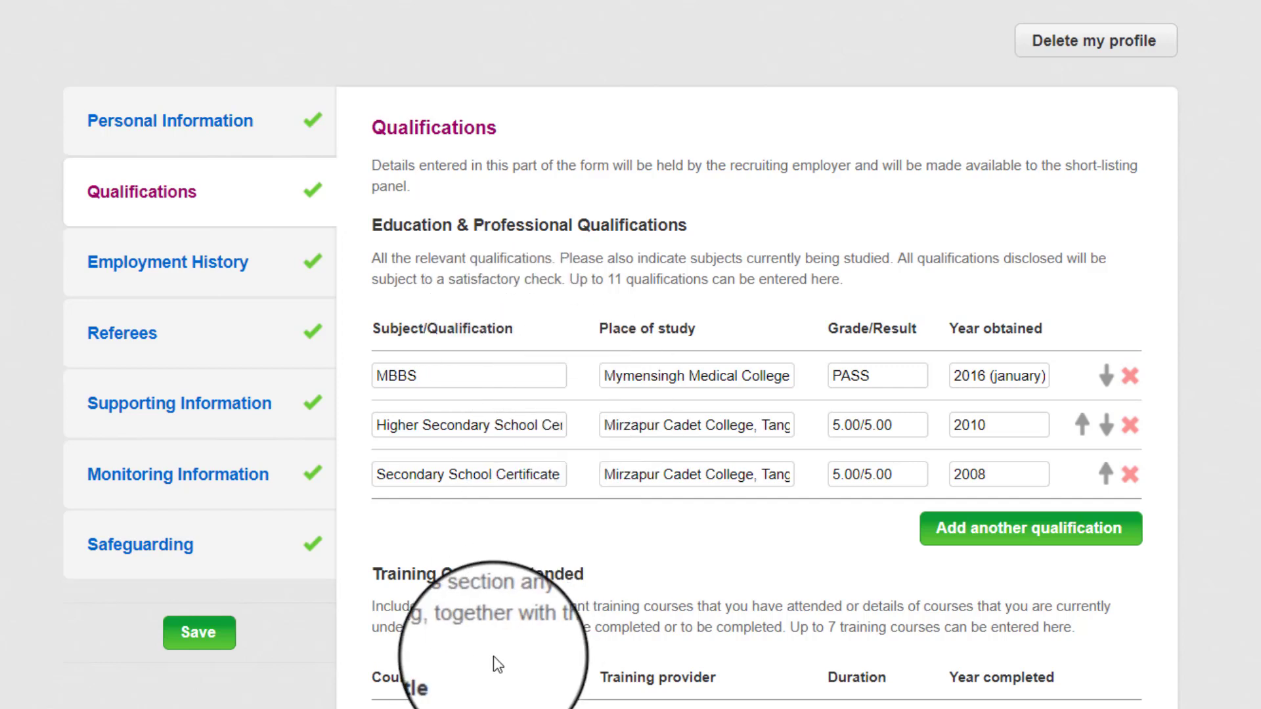
scroll(620, 354, down, 5)
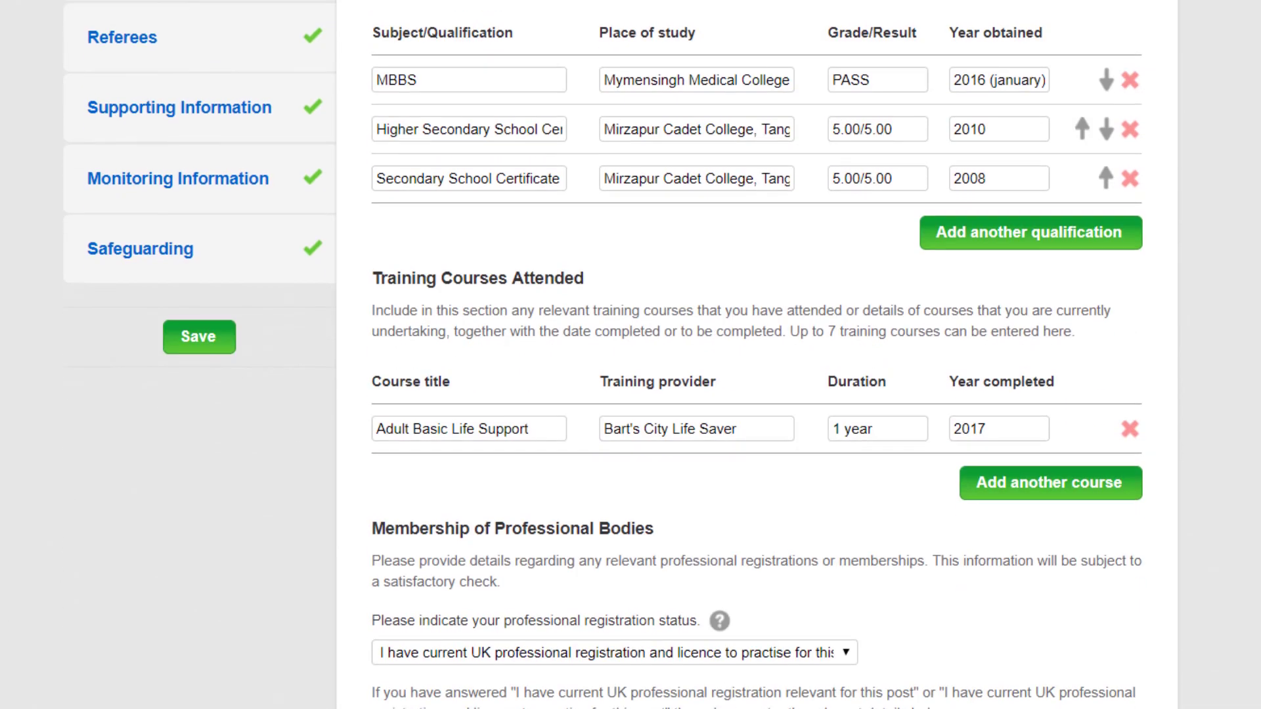
scroll(621, 355, down, 1)
scroll(686, 301, up, 1)
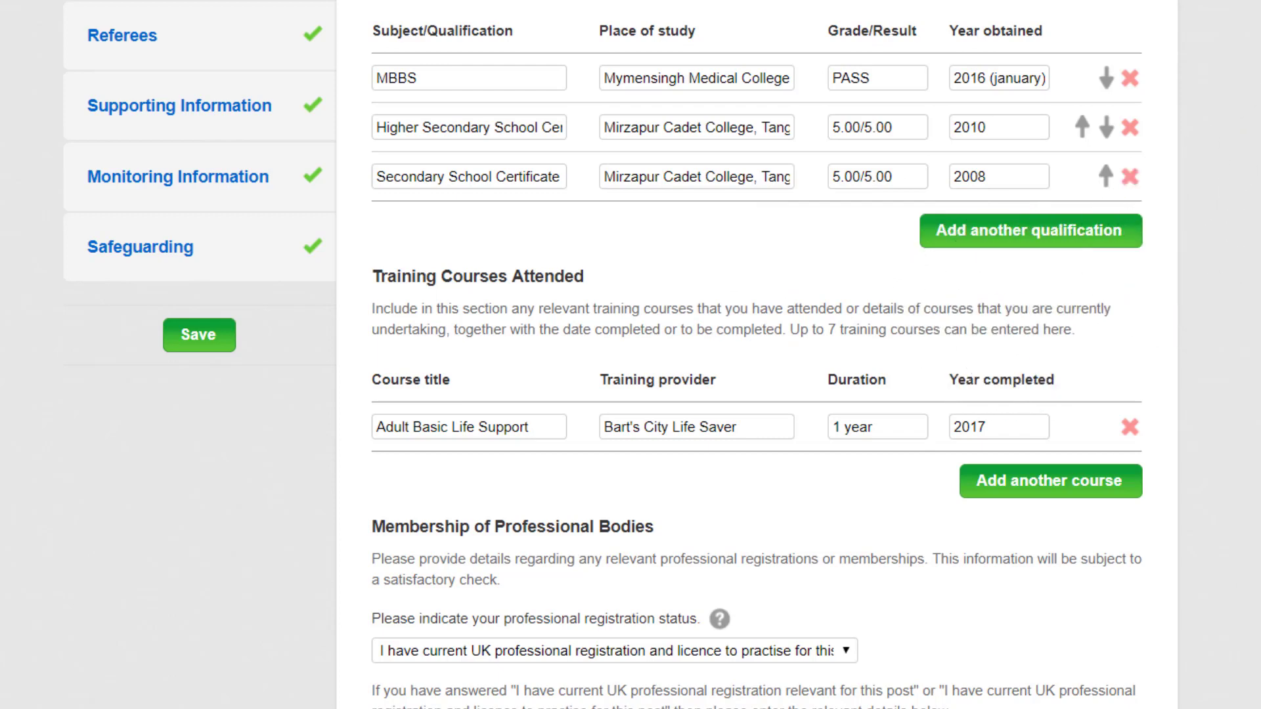
scroll(588, 210, down, 5)
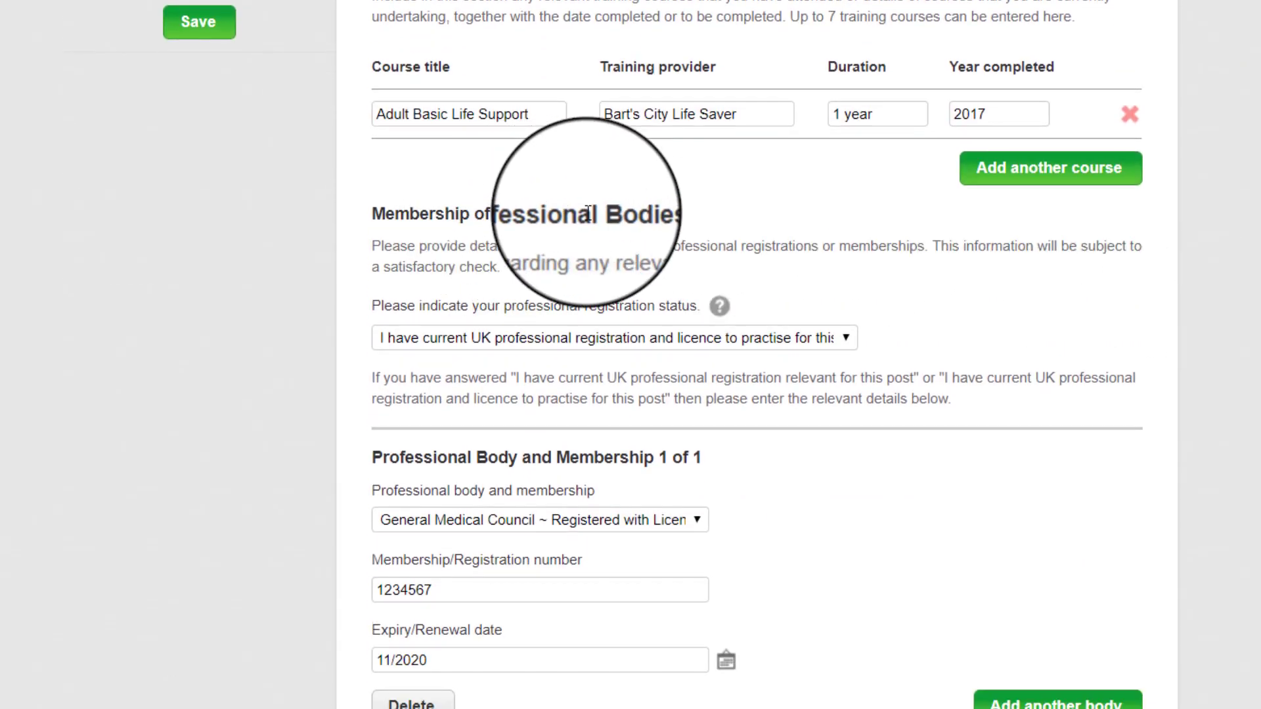
Try "UK professional registration and licence to practise required and applied for" as registration status, and restore "I have current UK professional registration and licence to practise for this post"
click(817, 339)
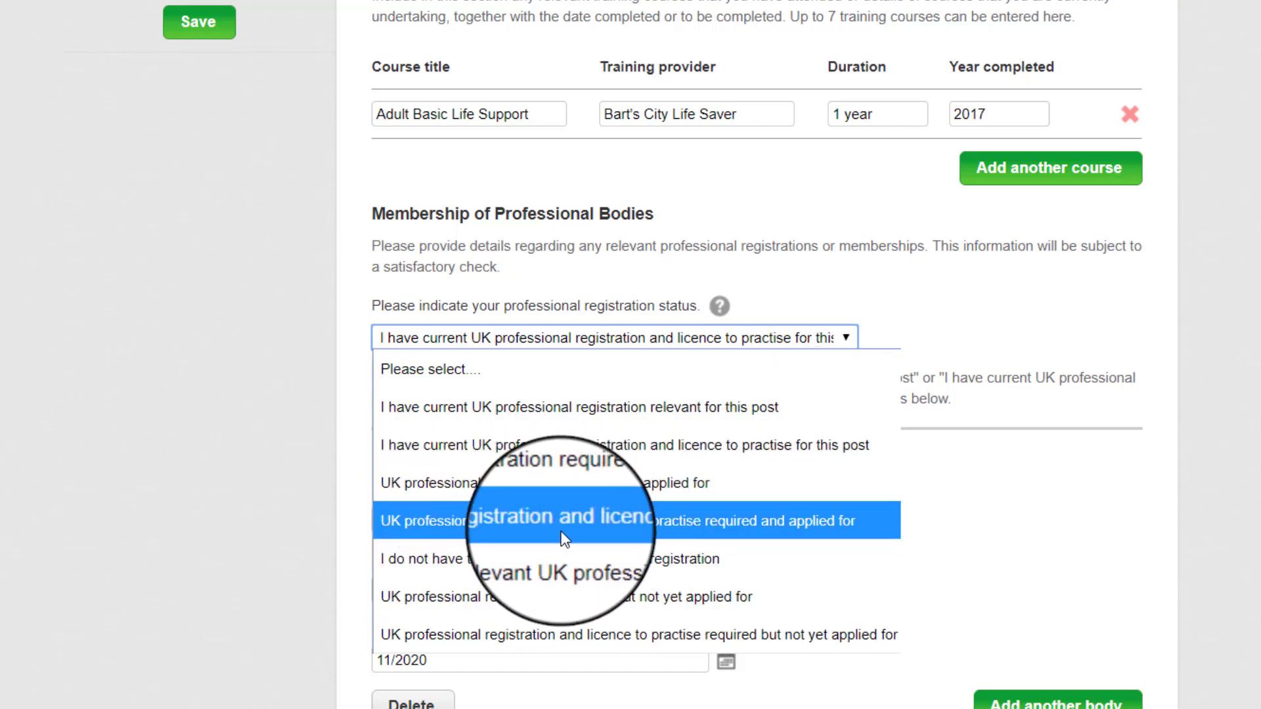
click(827, 533)
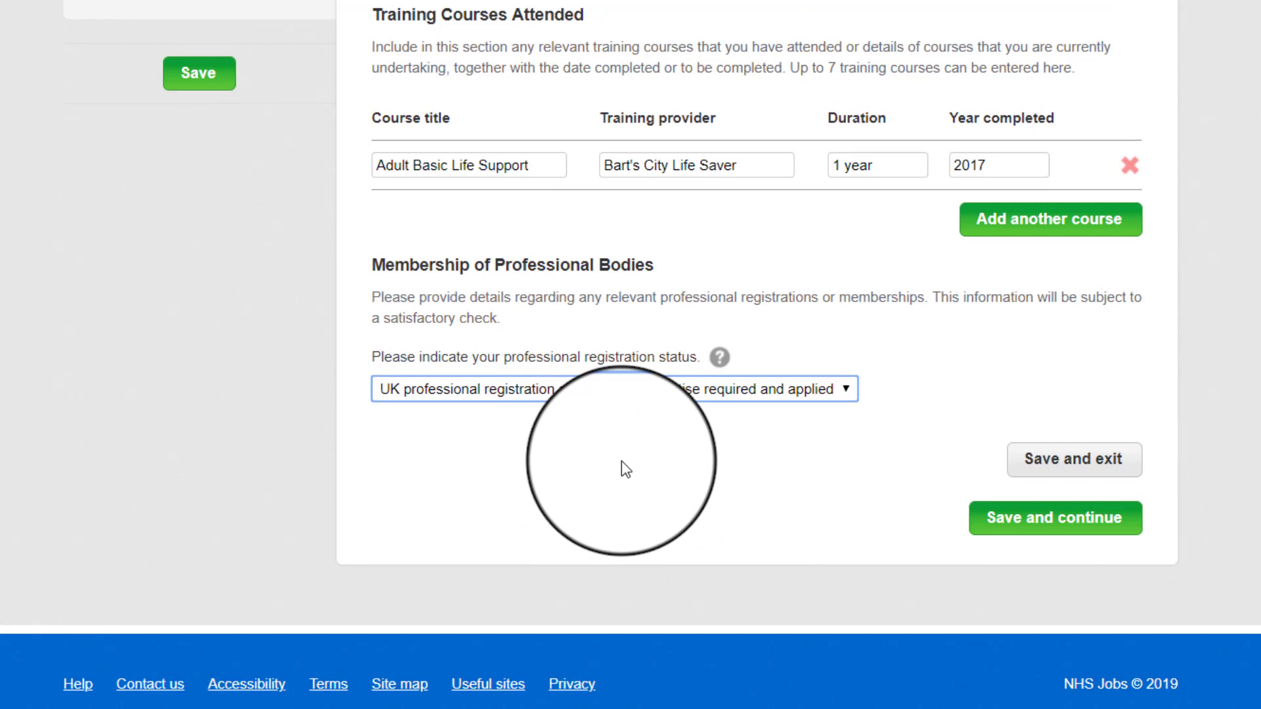
click(722, 385)
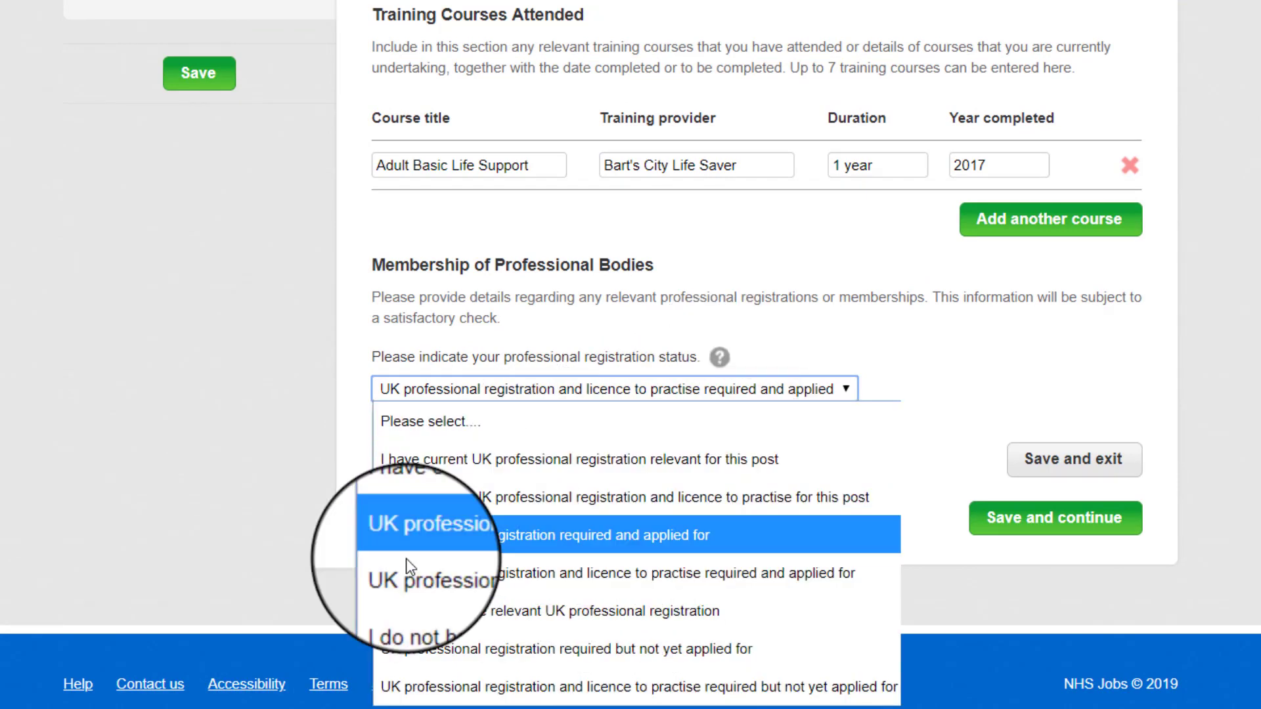
click(818, 499)
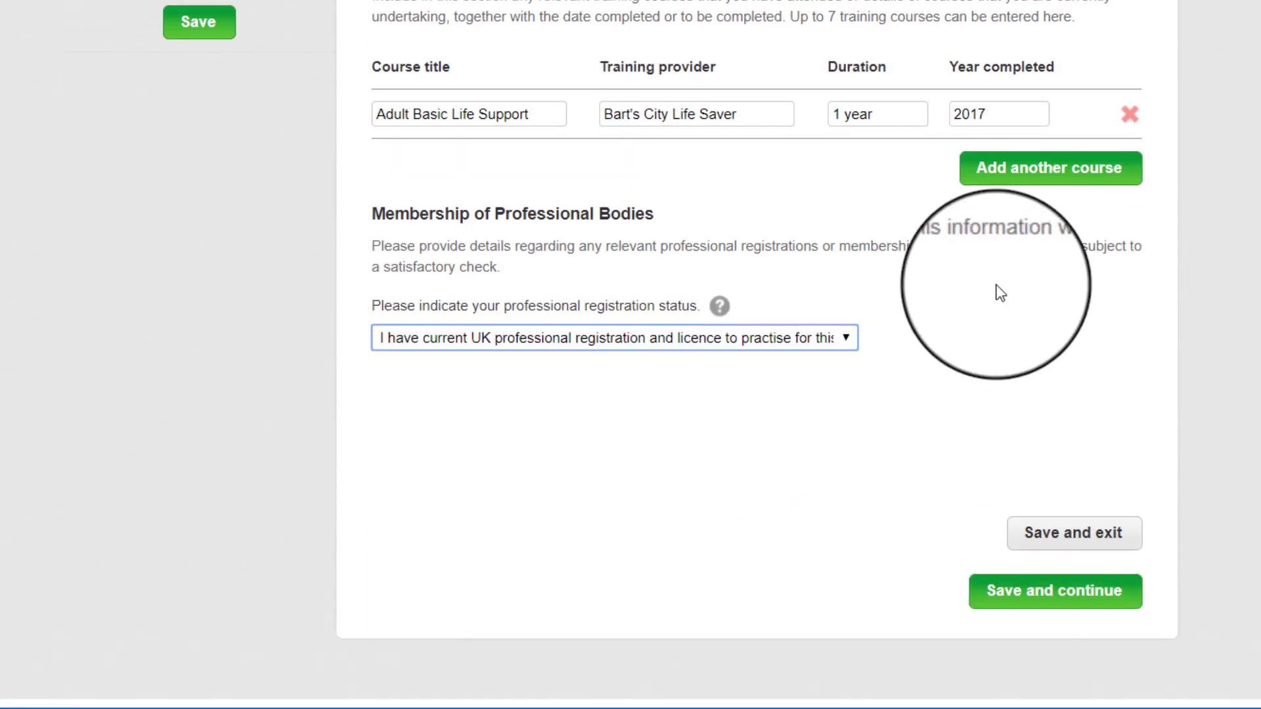
Examine the General Medical Council membership entry, including its registration number and expiry/renewal date
click(513, 591)
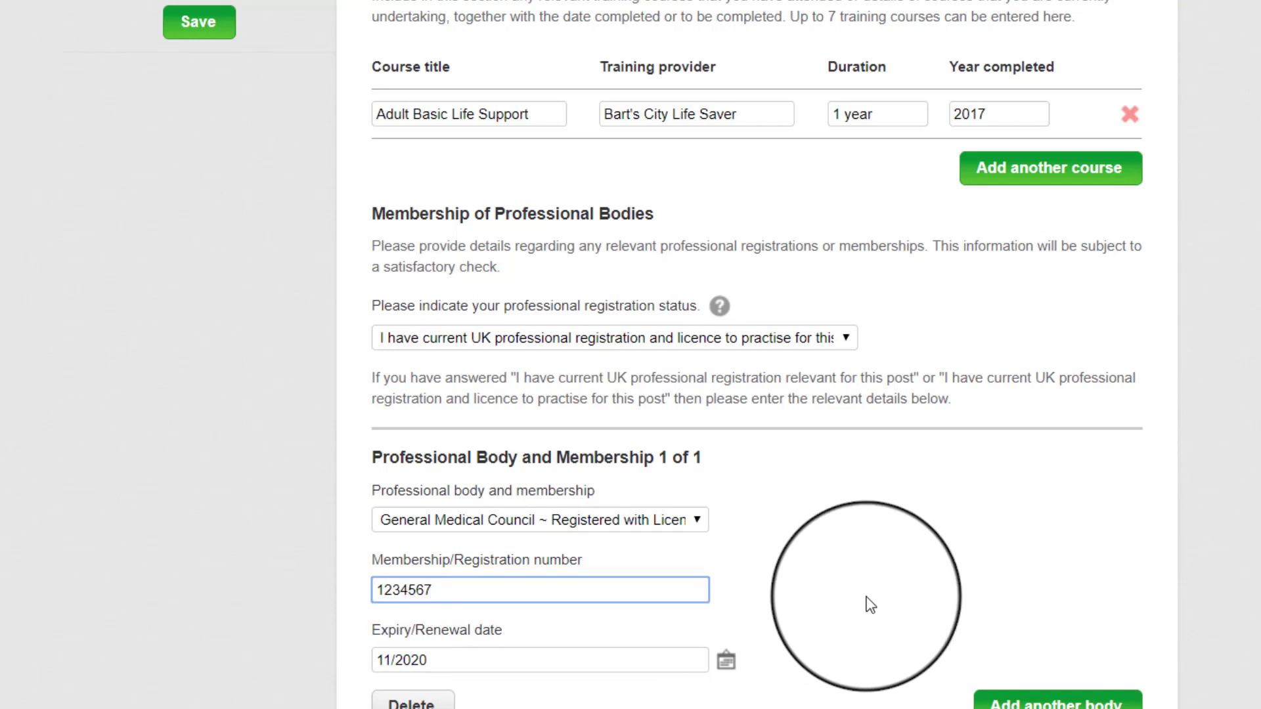
scroll(757, 355, down, 1)
scroll(757, 354, down, 3)
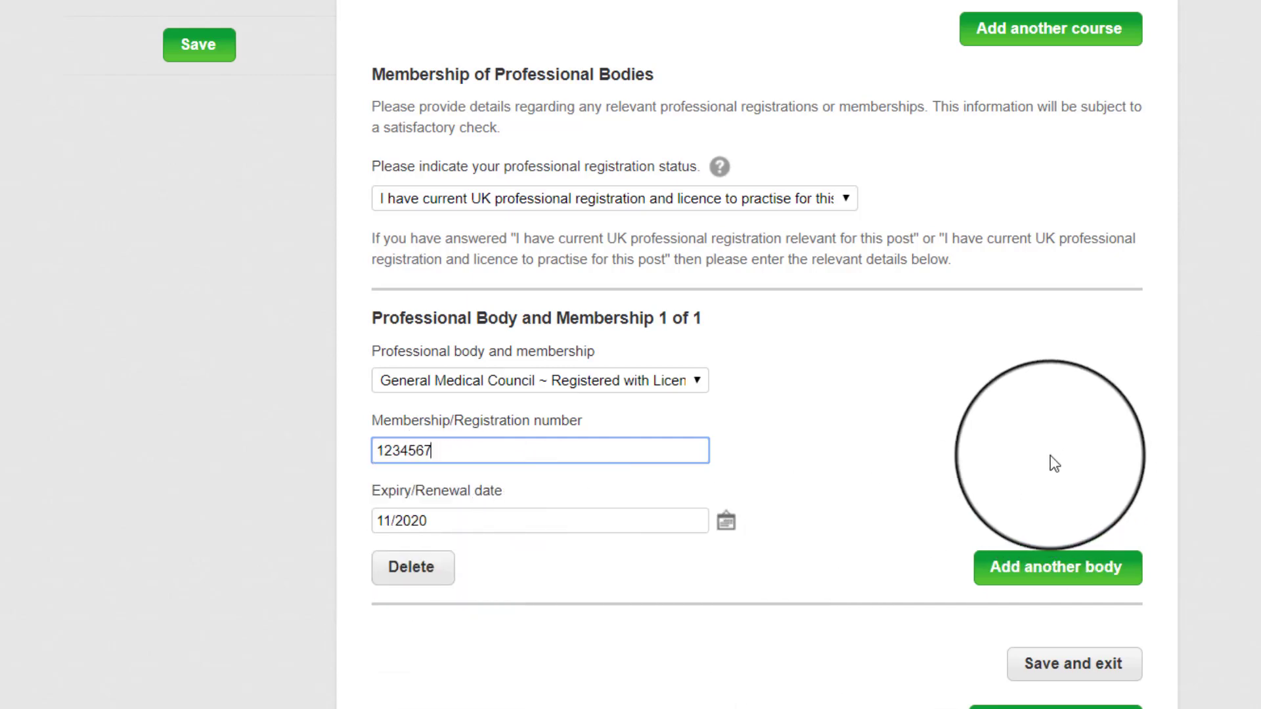
scroll(363, 531, up, 2)
scroll(363, 531, down, 2)
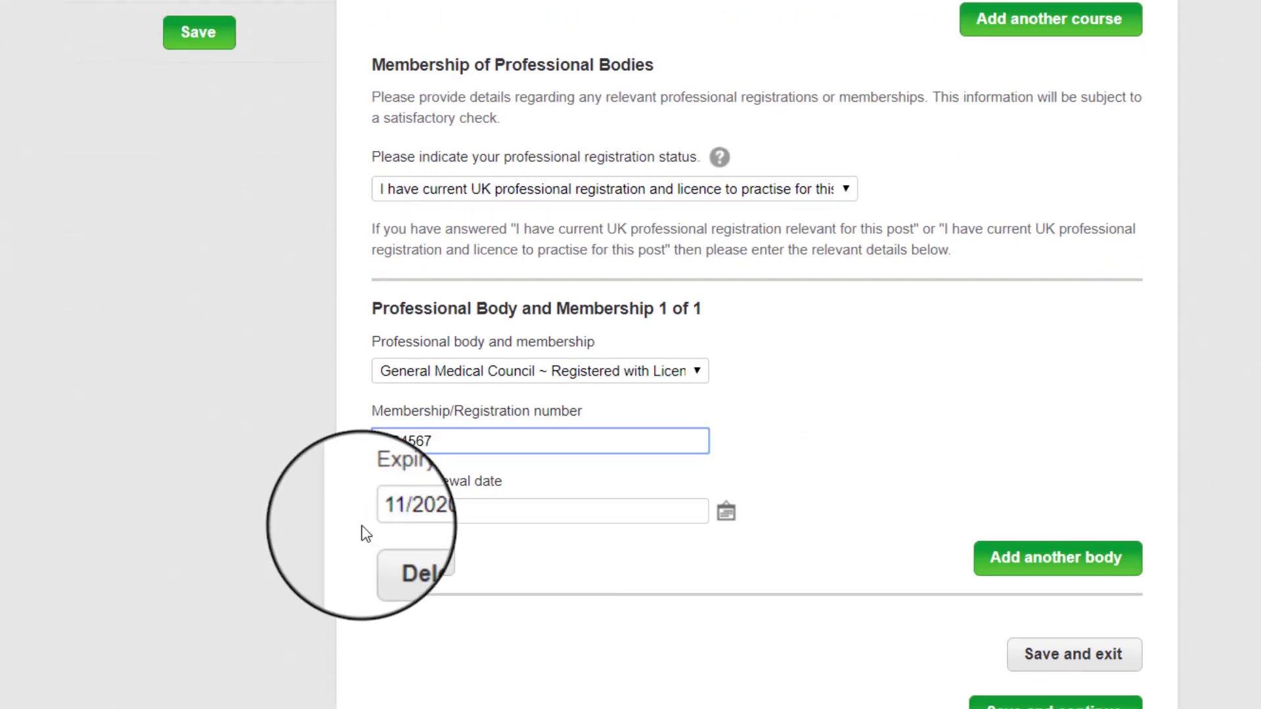
drag(467, 447, 364, 444)
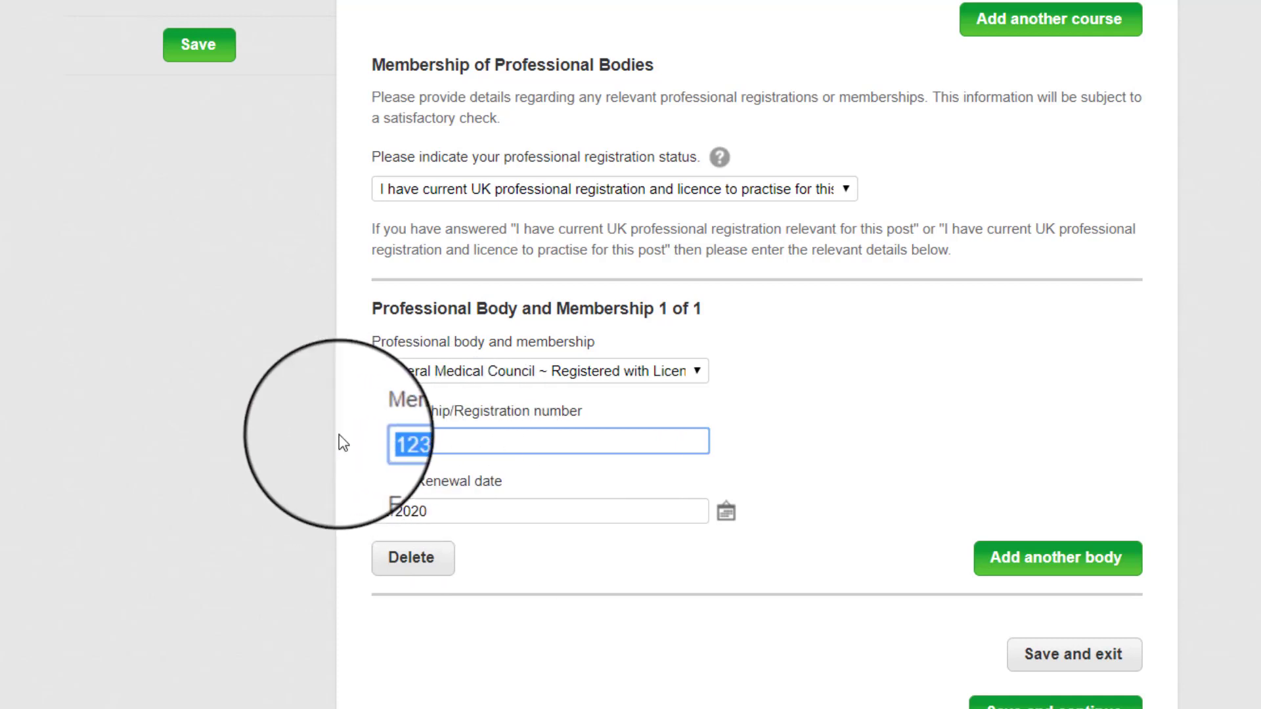
click(463, 440)
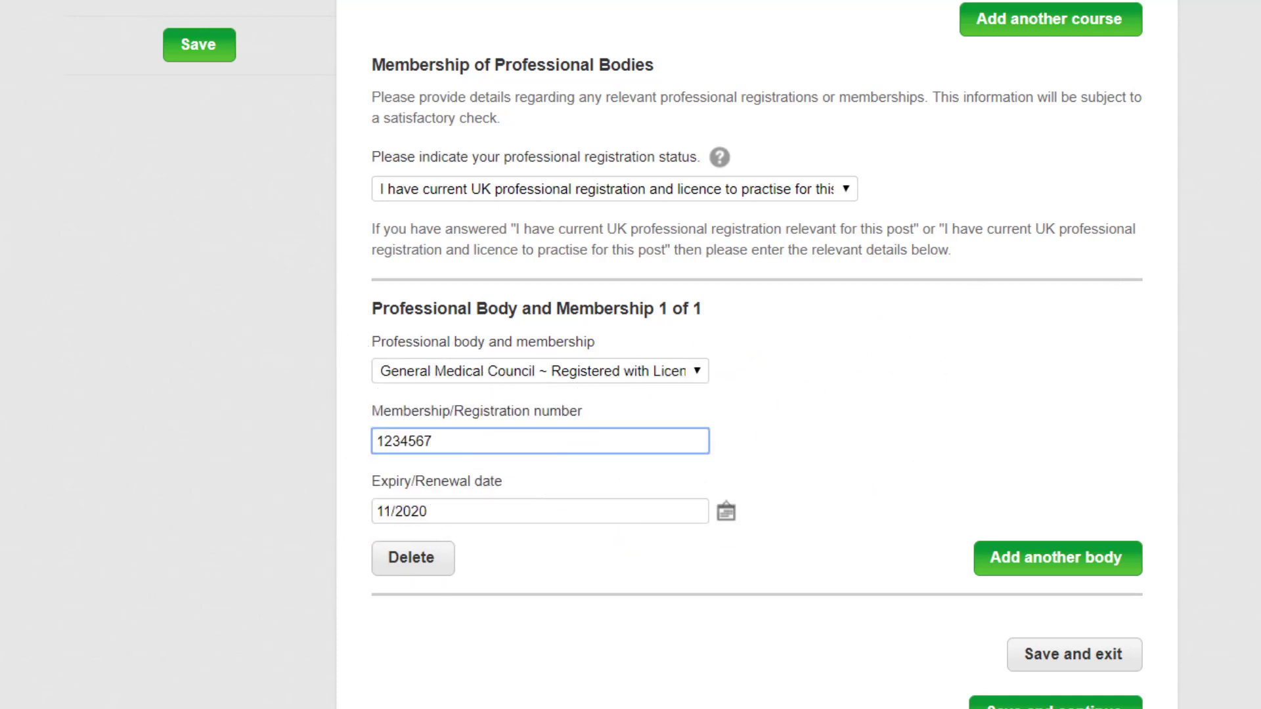
Recheck the qualifications, training courses and membership details, and save the Qualifications section to continue to Employment History
scroll(657, 355, down, 1)
scroll(656, 355, up, 3)
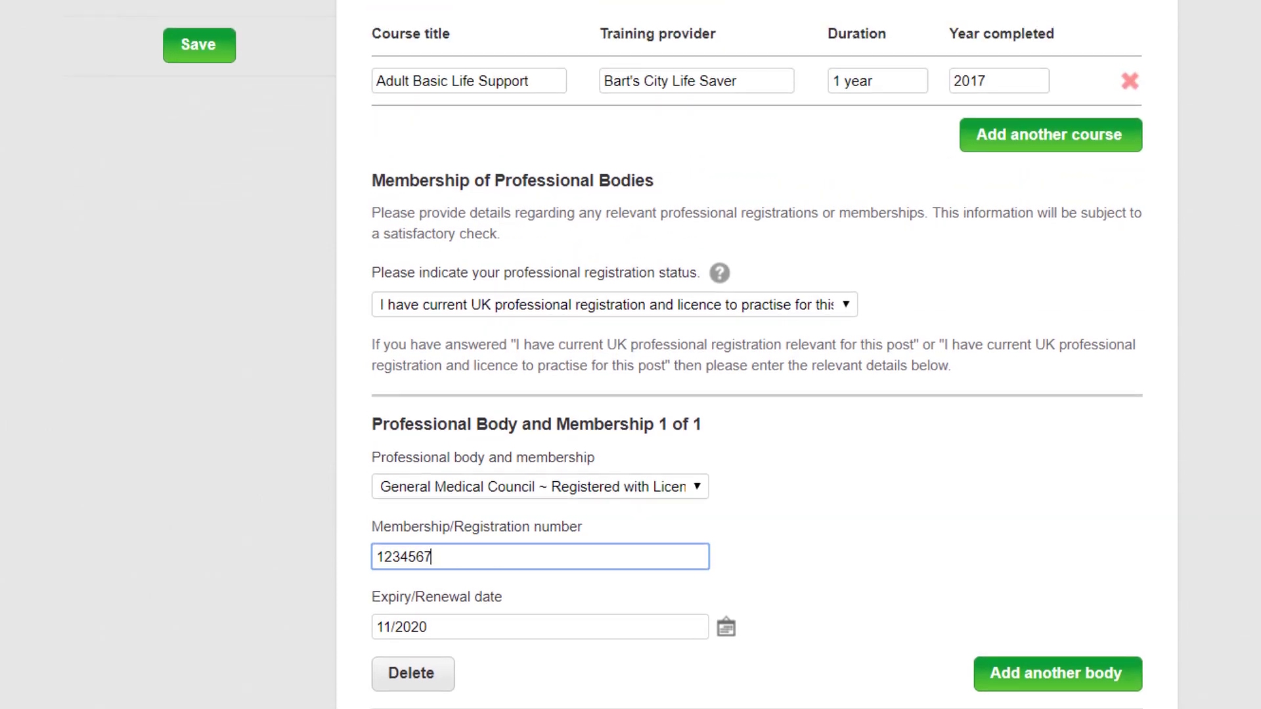
scroll(656, 355, up, 8)
scroll(656, 355, down, 7)
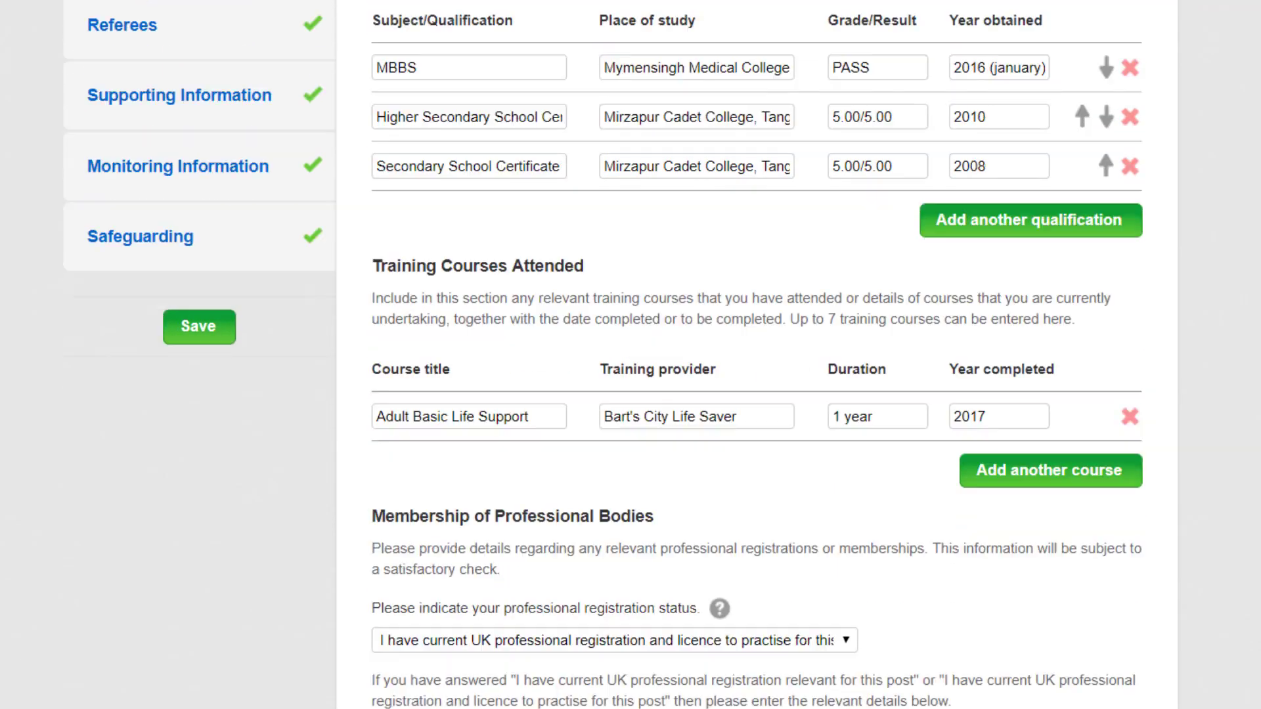
scroll(657, 355, down, 1)
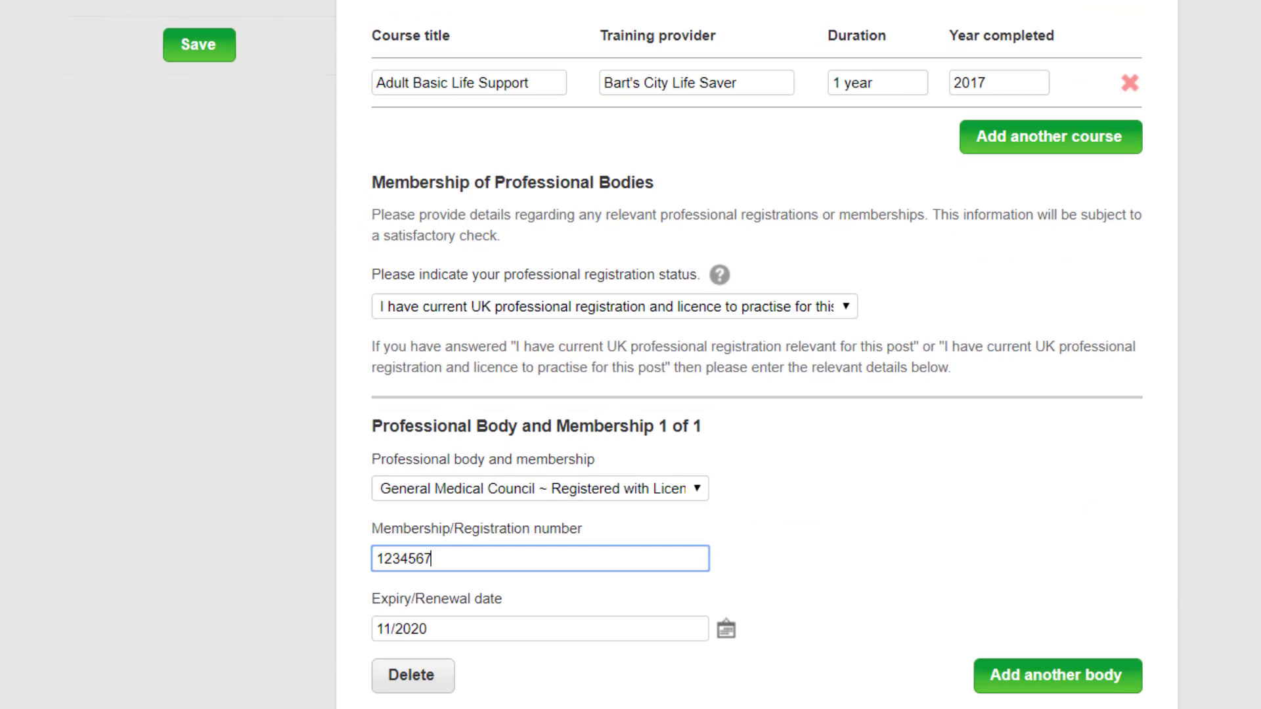
scroll(1111, 352, down, 1)
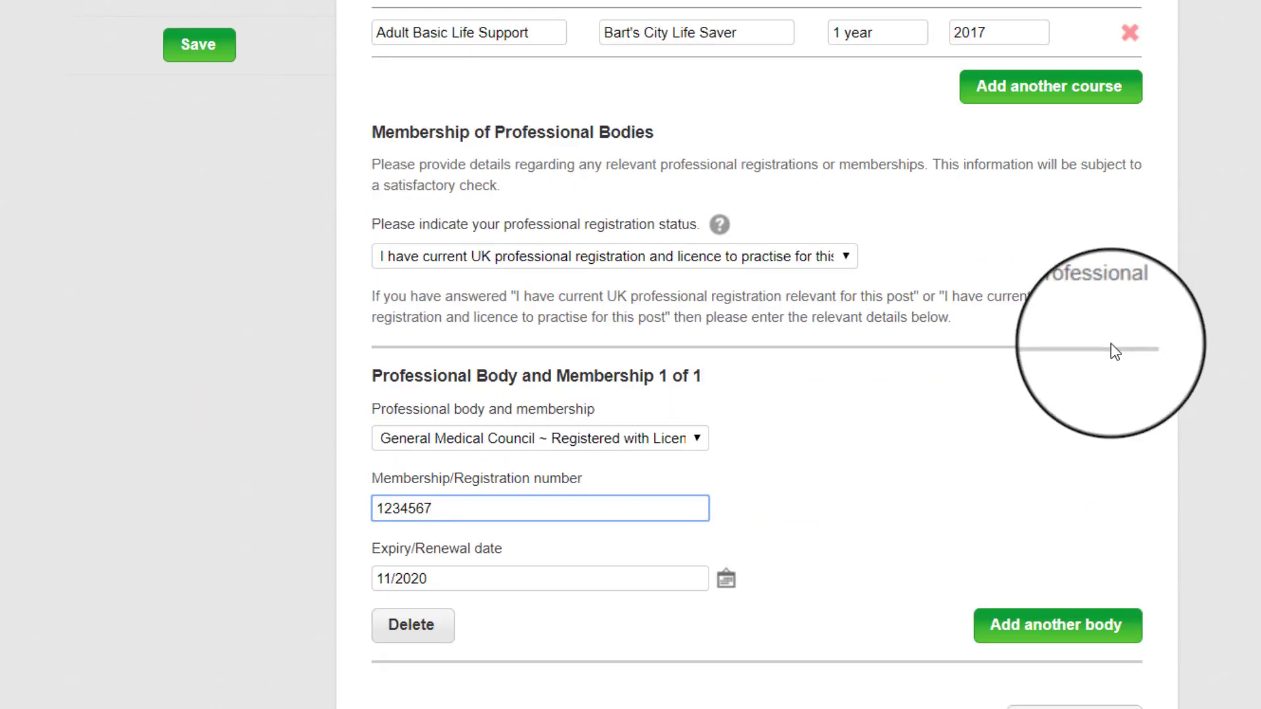
scroll(1111, 352, up, 7)
scroll(602, 354, up, 4)
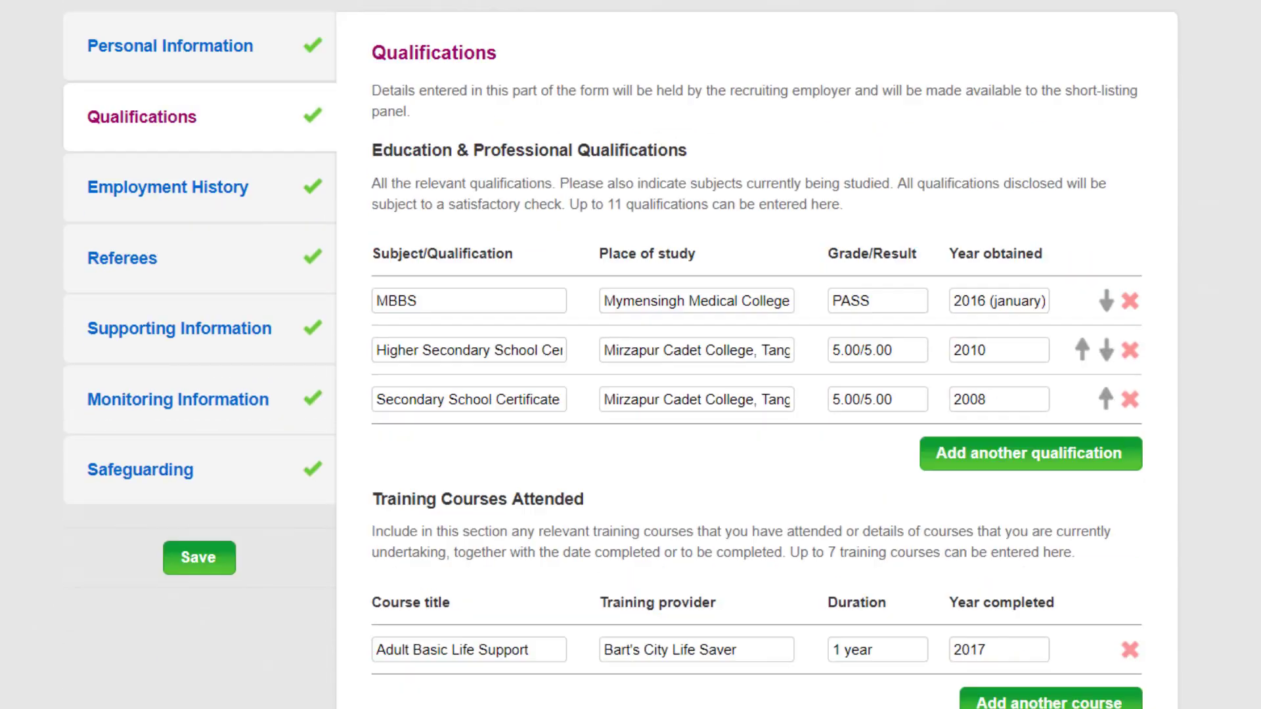
scroll(602, 355, down, 14)
click(1089, 675)
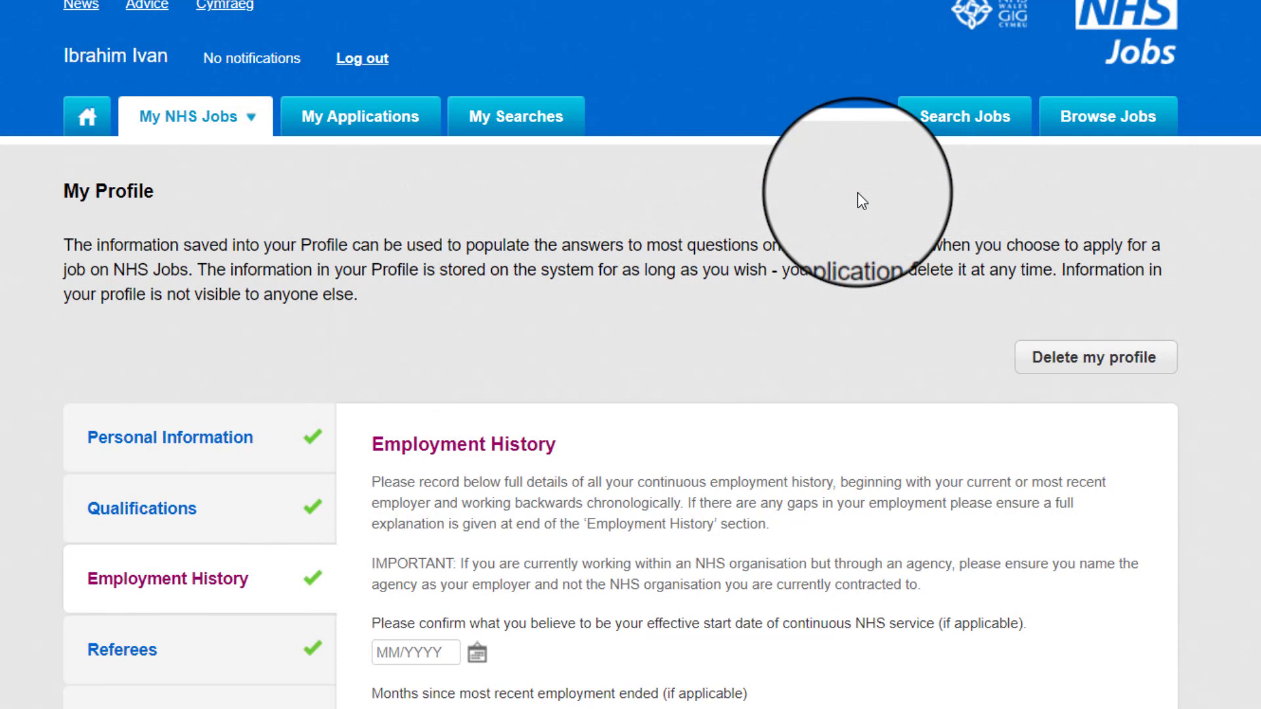
Examine the Employment History section's current employer entry, from employer name and address through job title, dates, specialty and contract fields
scroll(631, 354, down, 7)
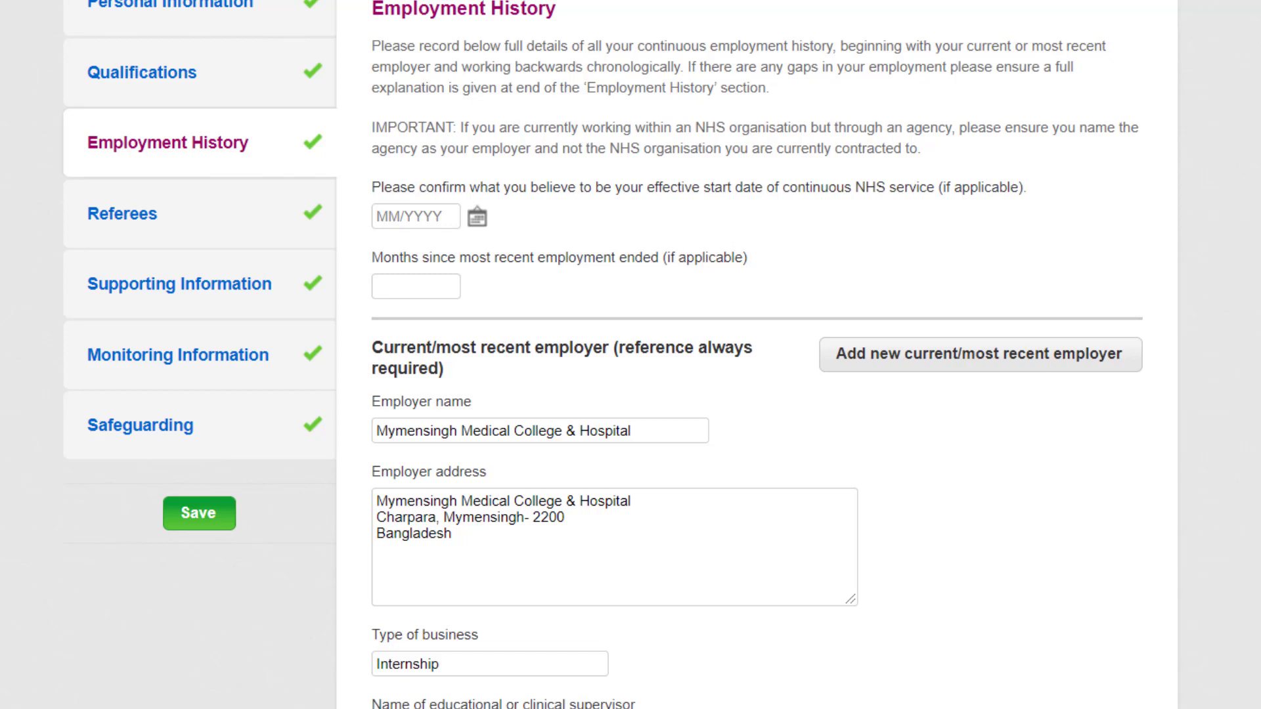
scroll(630, 354, down, 3)
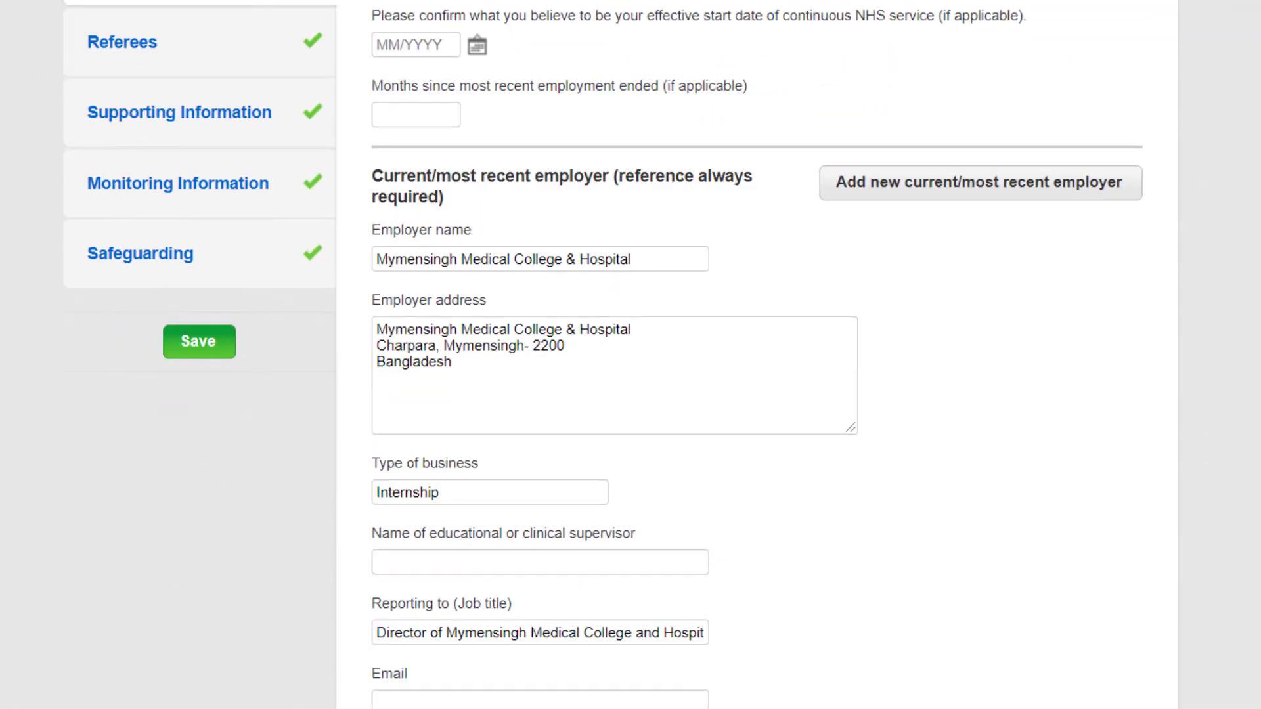
scroll(631, 354, down, 3)
scroll(630, 354, up, 2)
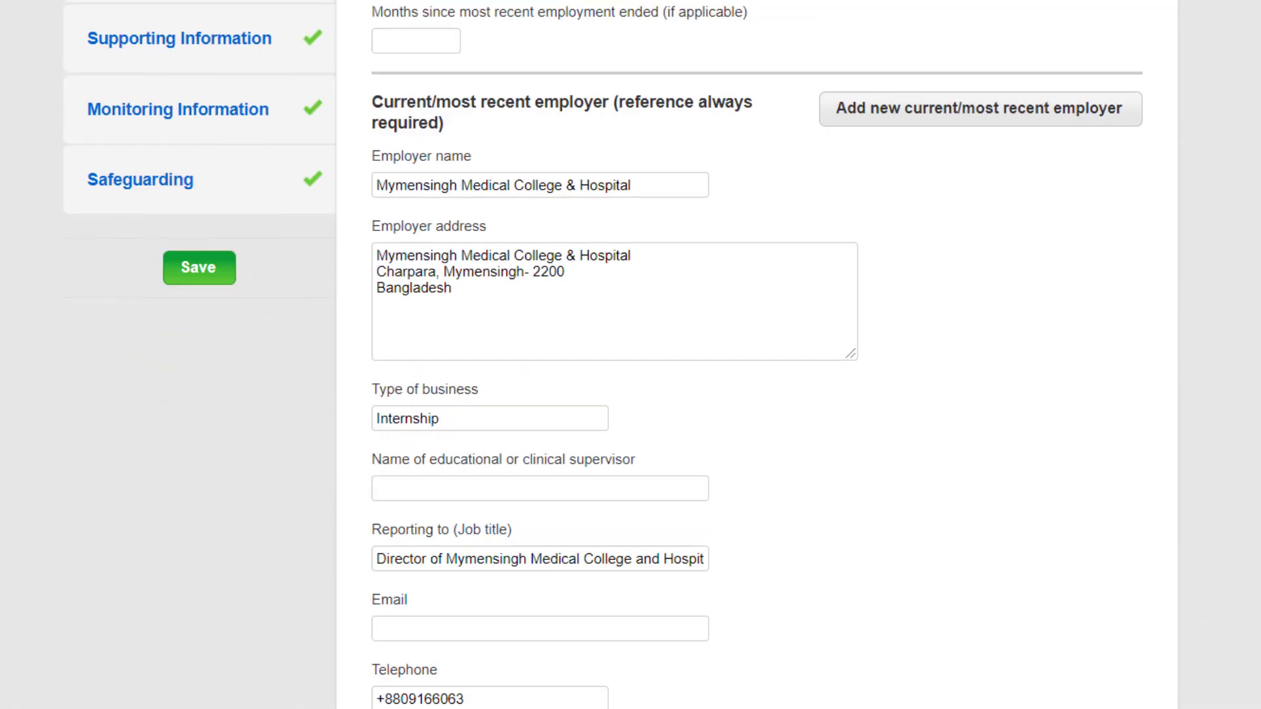
scroll(631, 355, down, 1)
scroll(631, 355, up, 1)
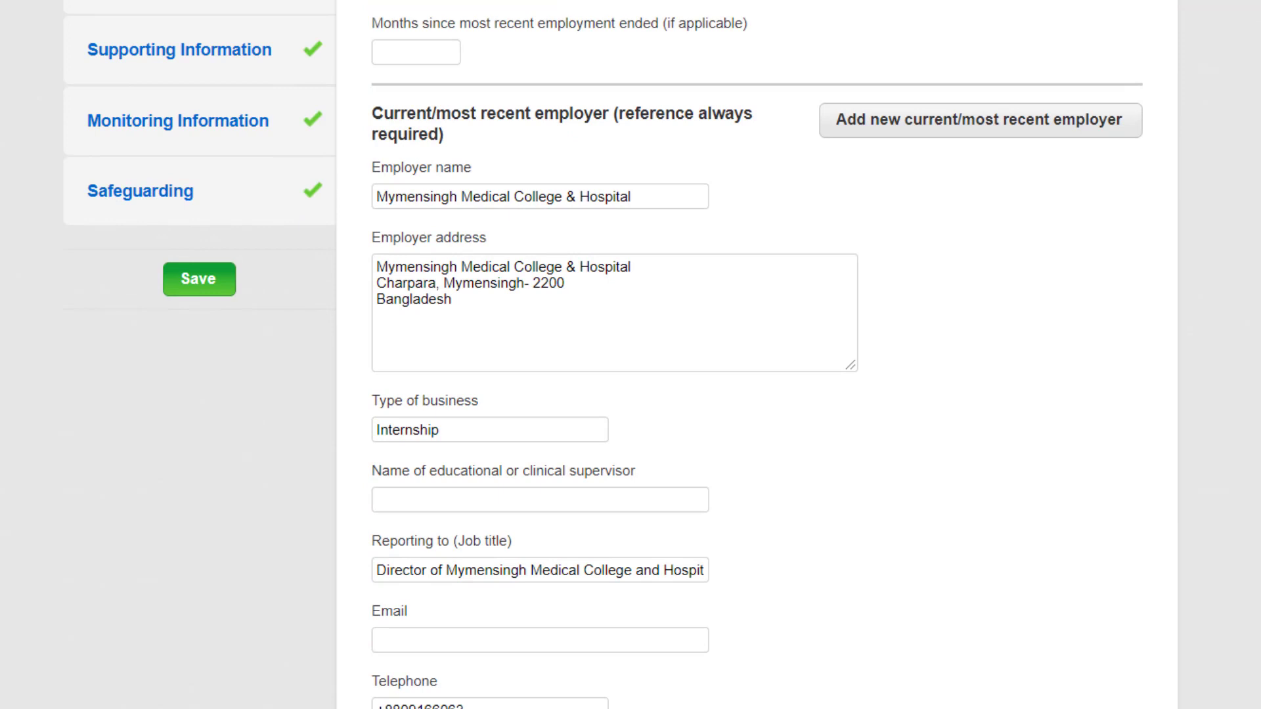
scroll(630, 355, down, 7)
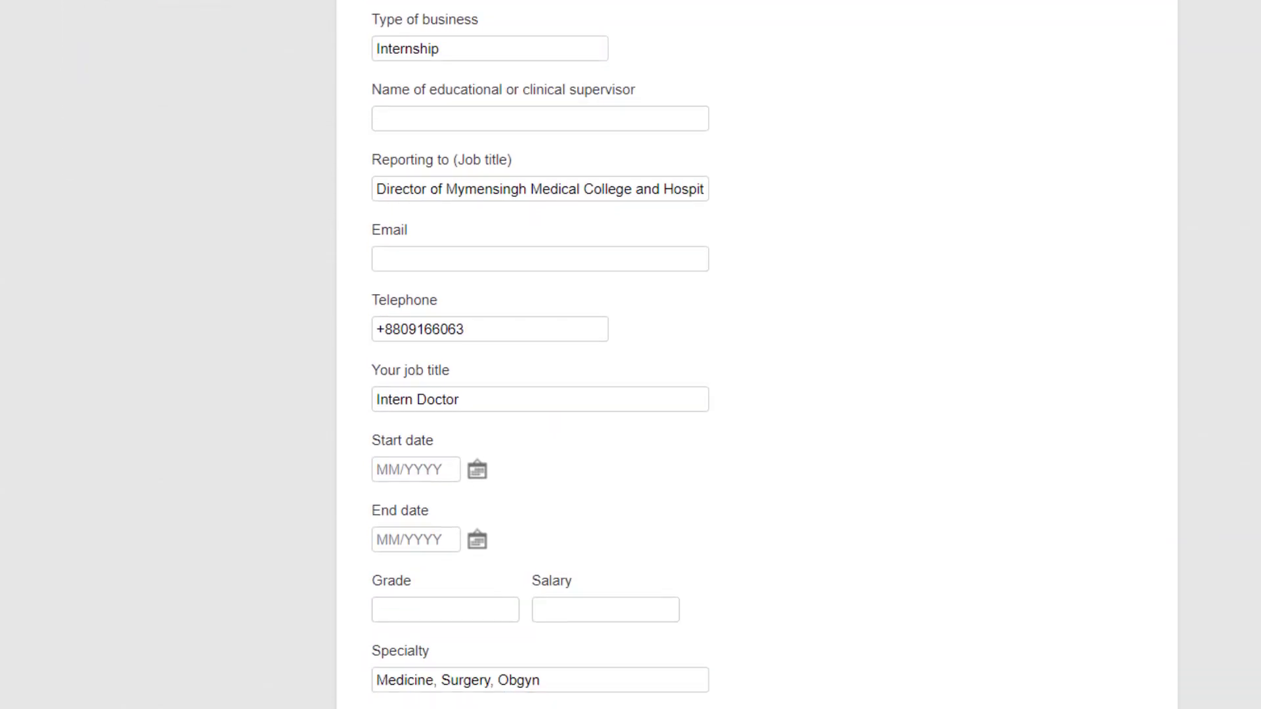
scroll(631, 354, down, 8)
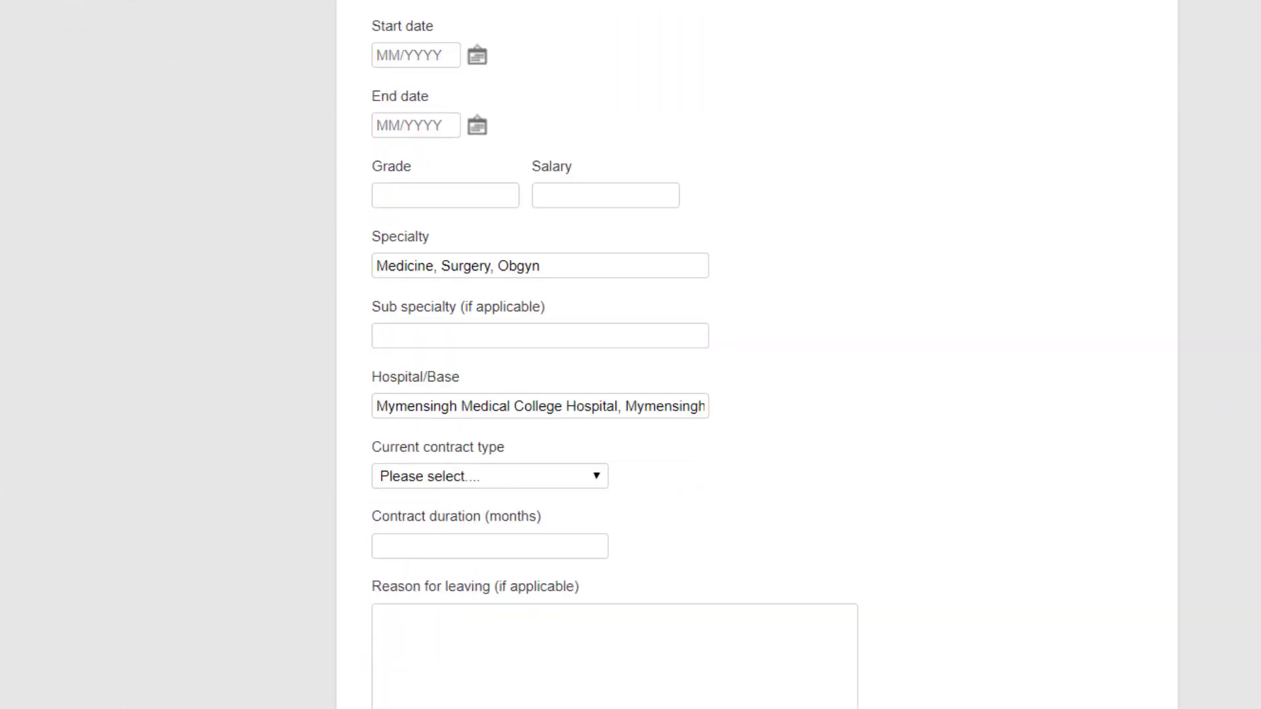
scroll(630, 355, up, 20)
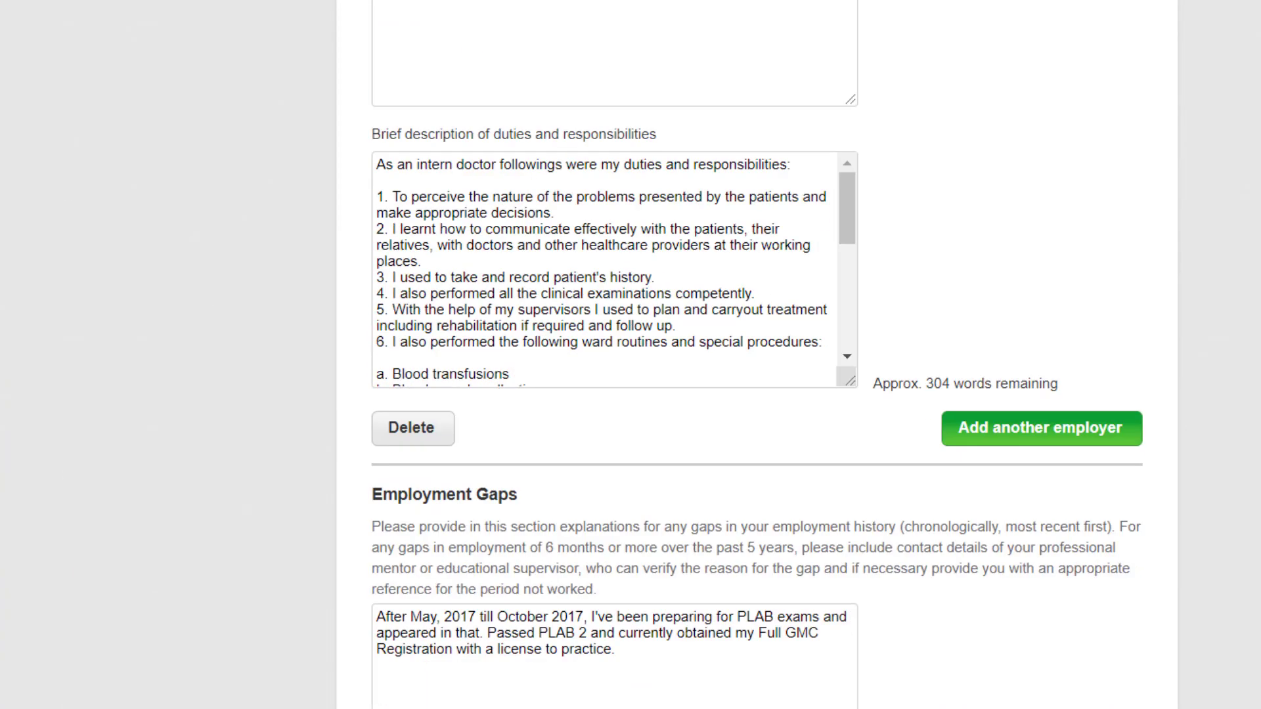
Enlarge the duties and responsibilities description box and read through the full list of intern doctor duties
scroll(756, 354, up, 1)
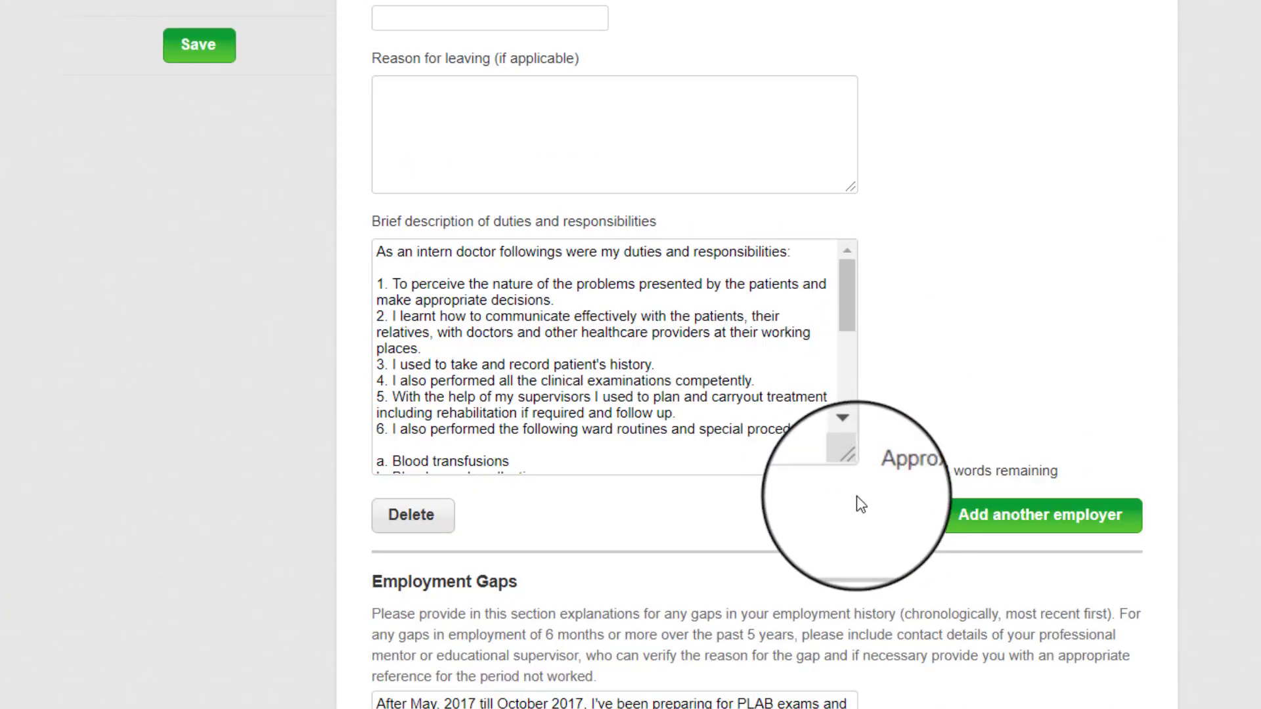
drag(852, 470, 853, 708)
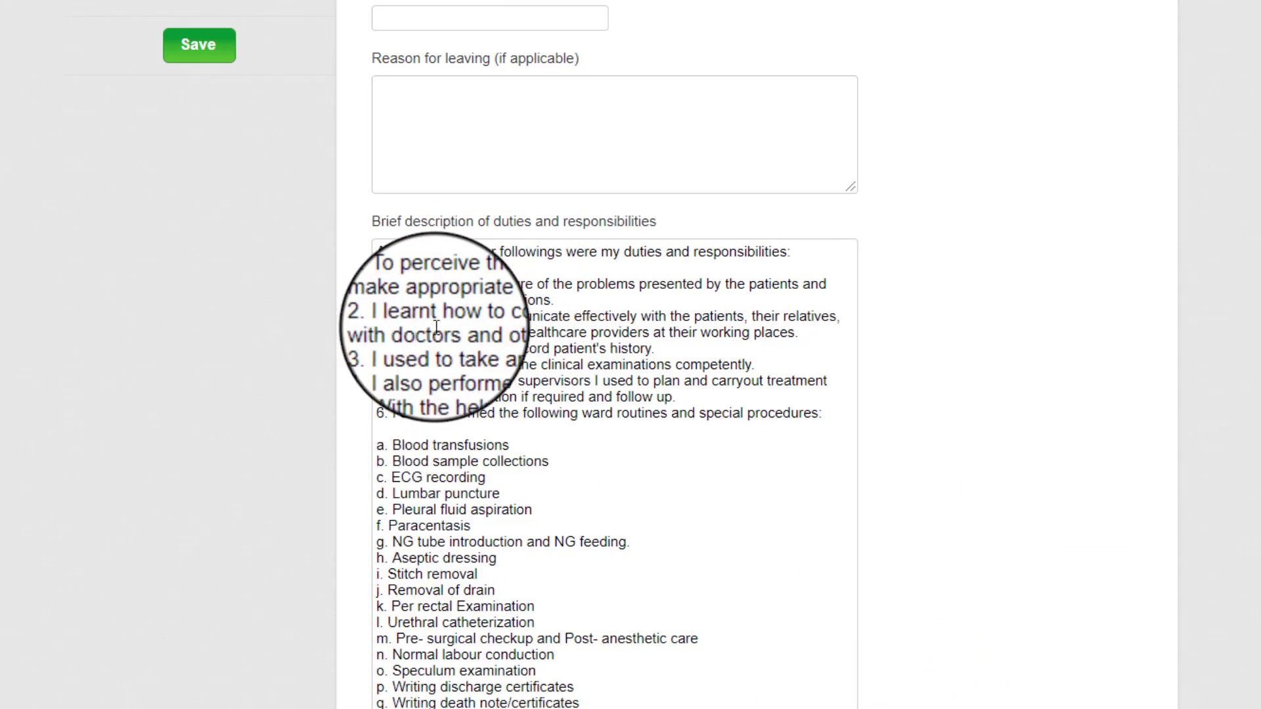
drag(378, 252, 651, 252)
click(555, 348)
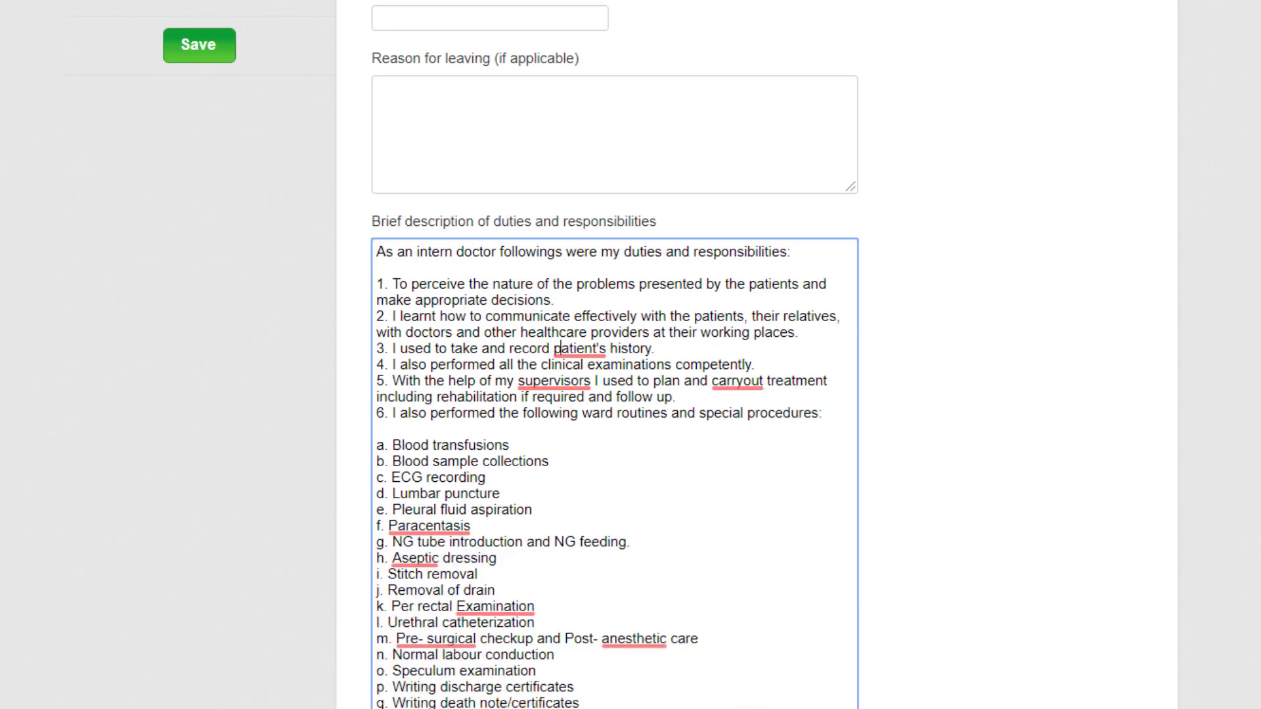
scroll(561, 223, down, 2)
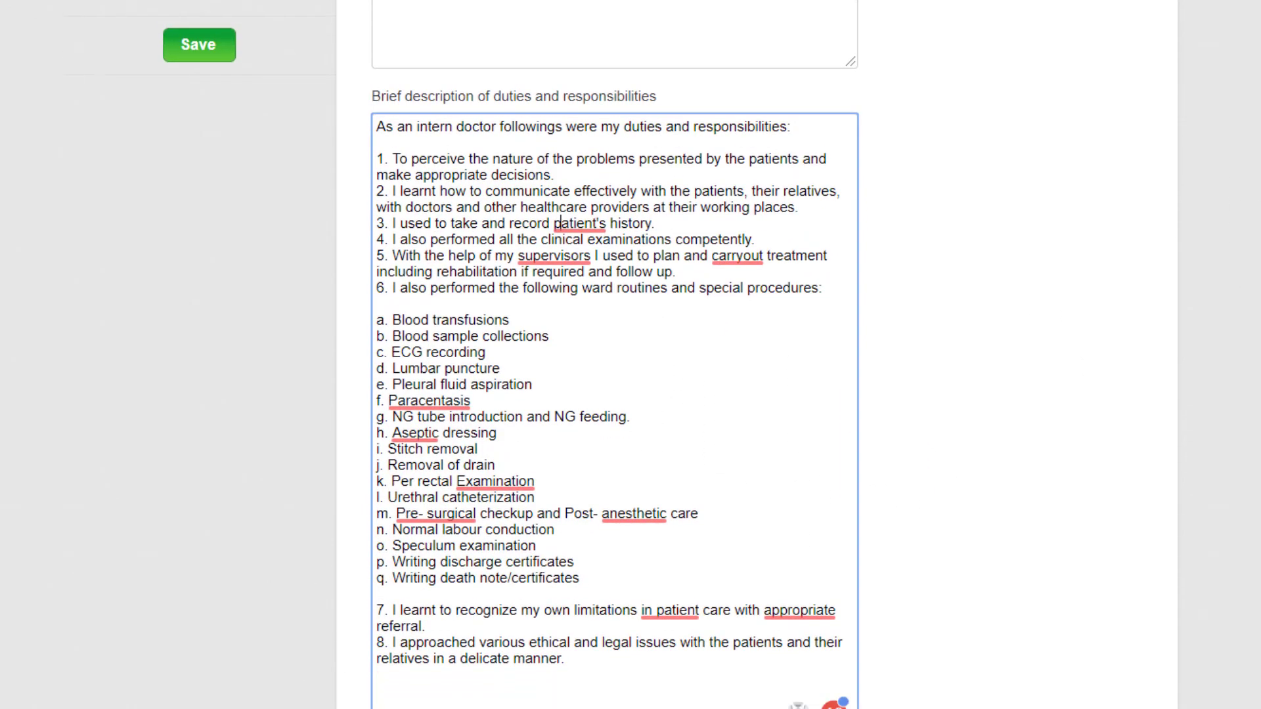
drag(611, 668, 526, 127)
click(1099, 615)
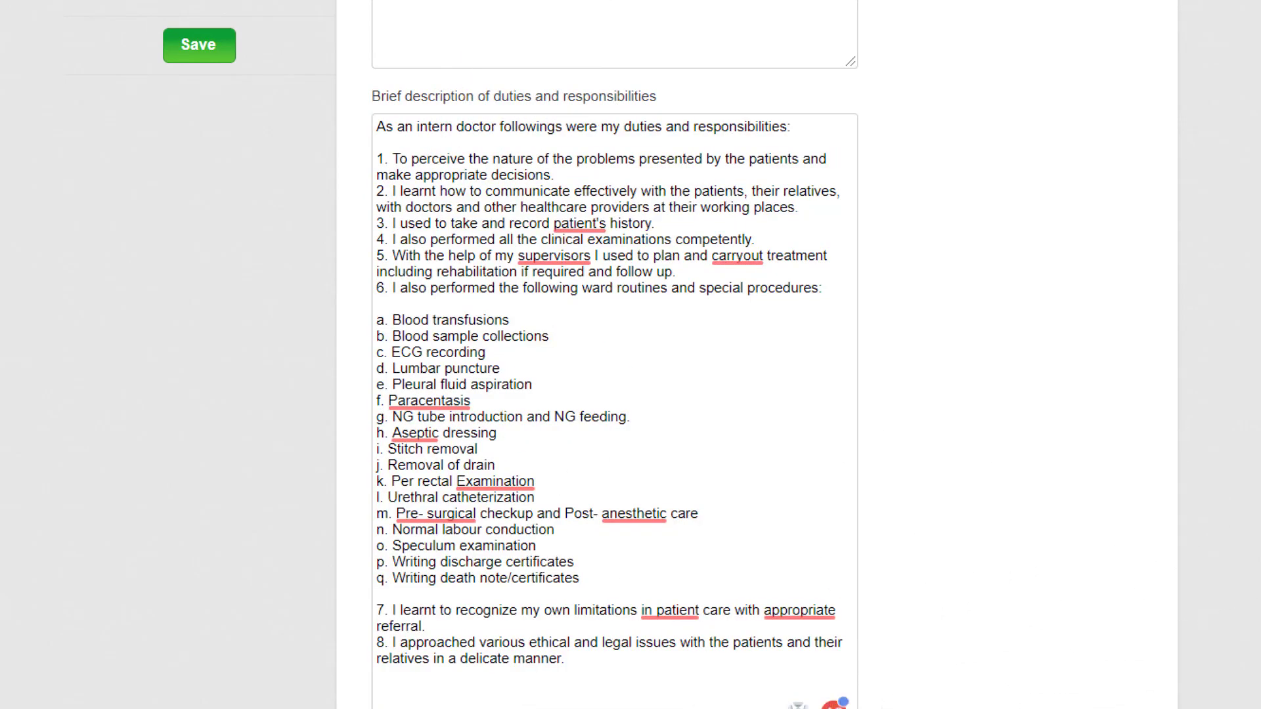
Examine the rest of the employer entry and the Employment Gaps instructions and explanation
scroll(615, 354, up, 8)
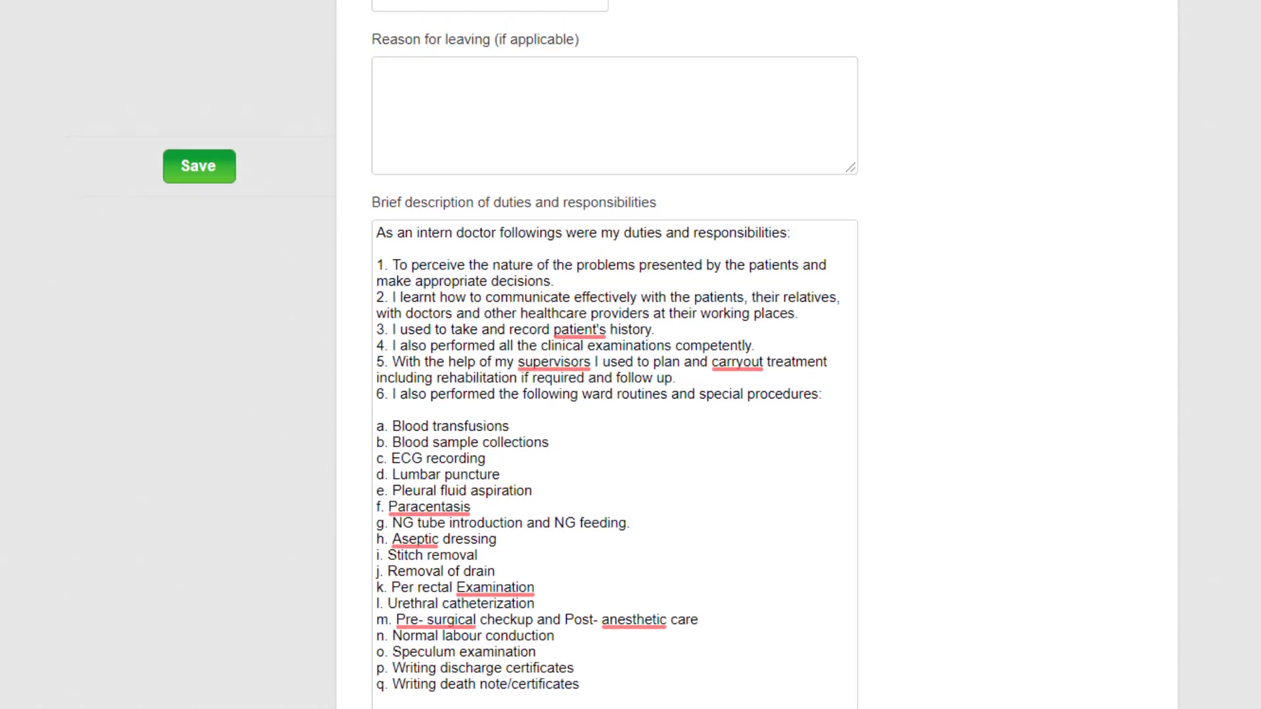
scroll(614, 355, up, 3)
scroll(615, 354, down, 11)
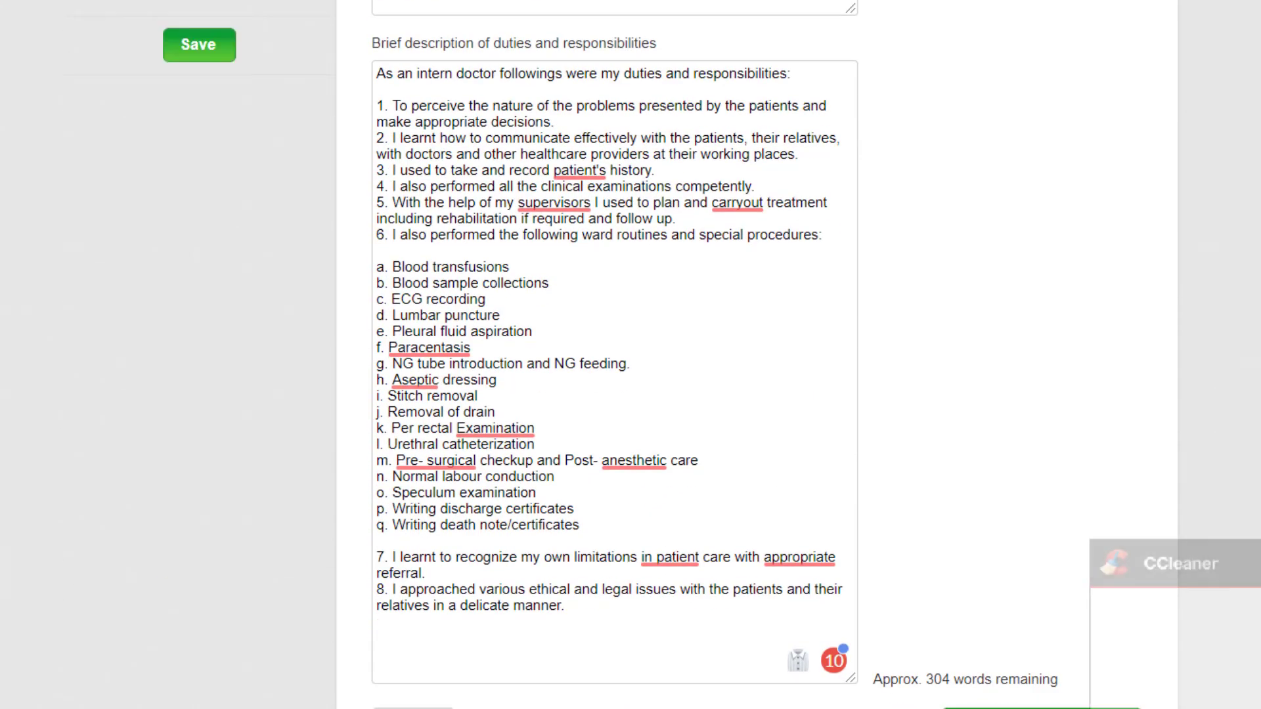
scroll(614, 354, down, 1)
scroll(615, 354, down, 6)
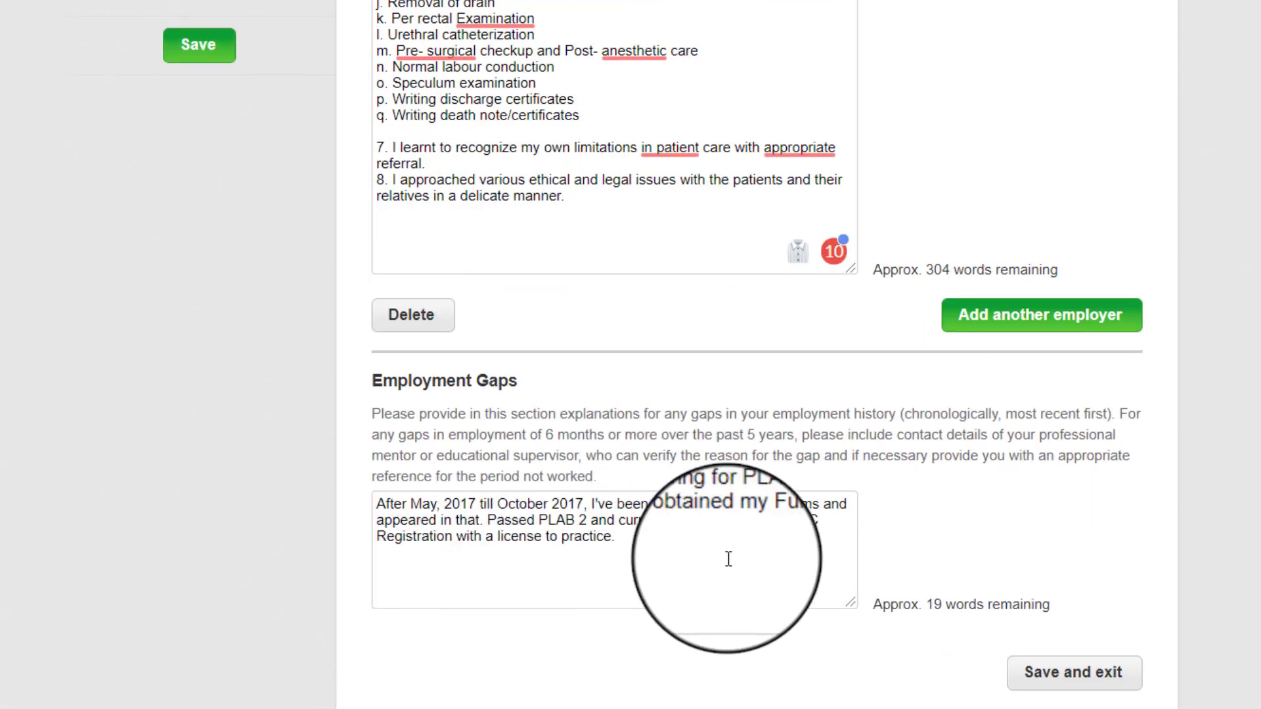
scroll(615, 354, up, 15)
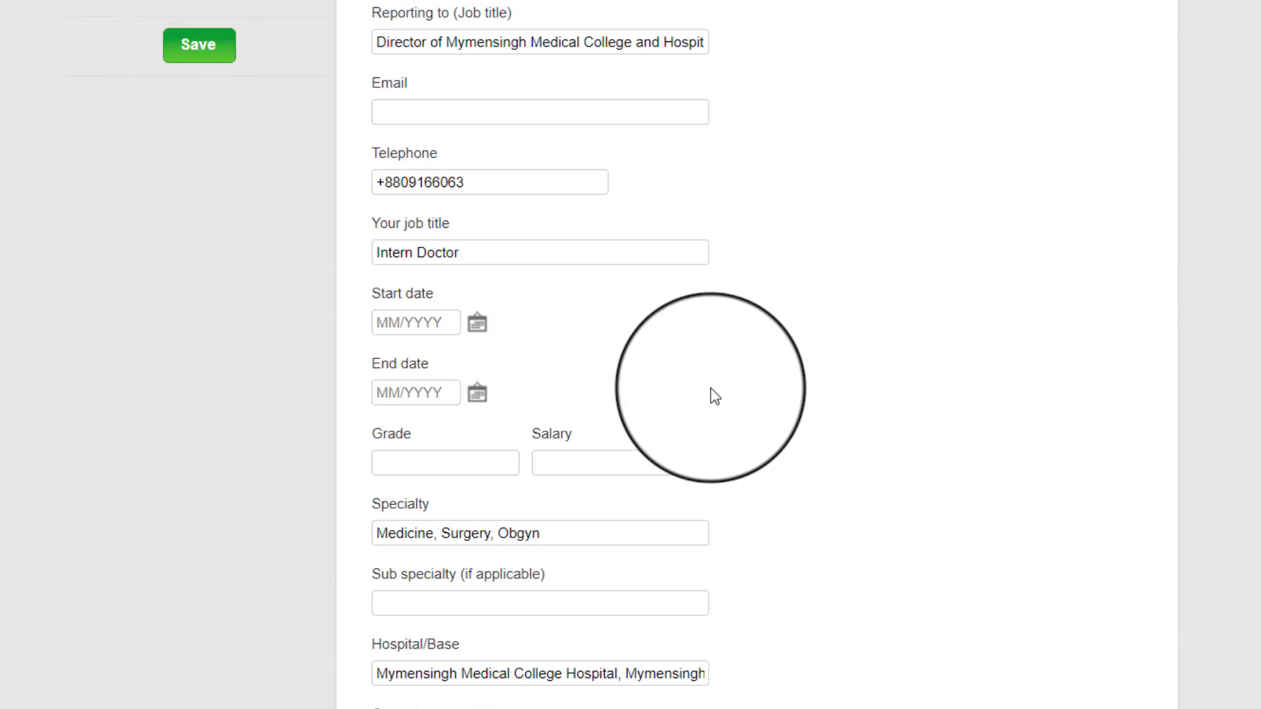
scroll(731, 391, down, 10)
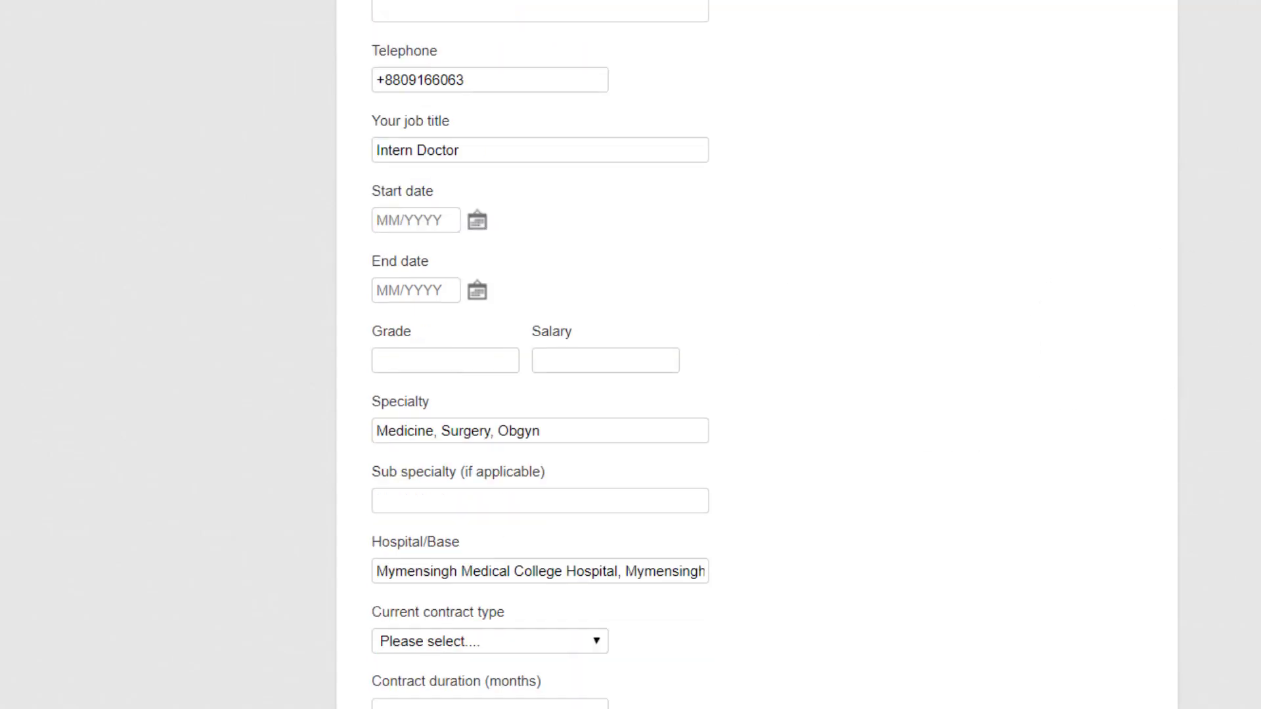
scroll(861, 527, down, 5)
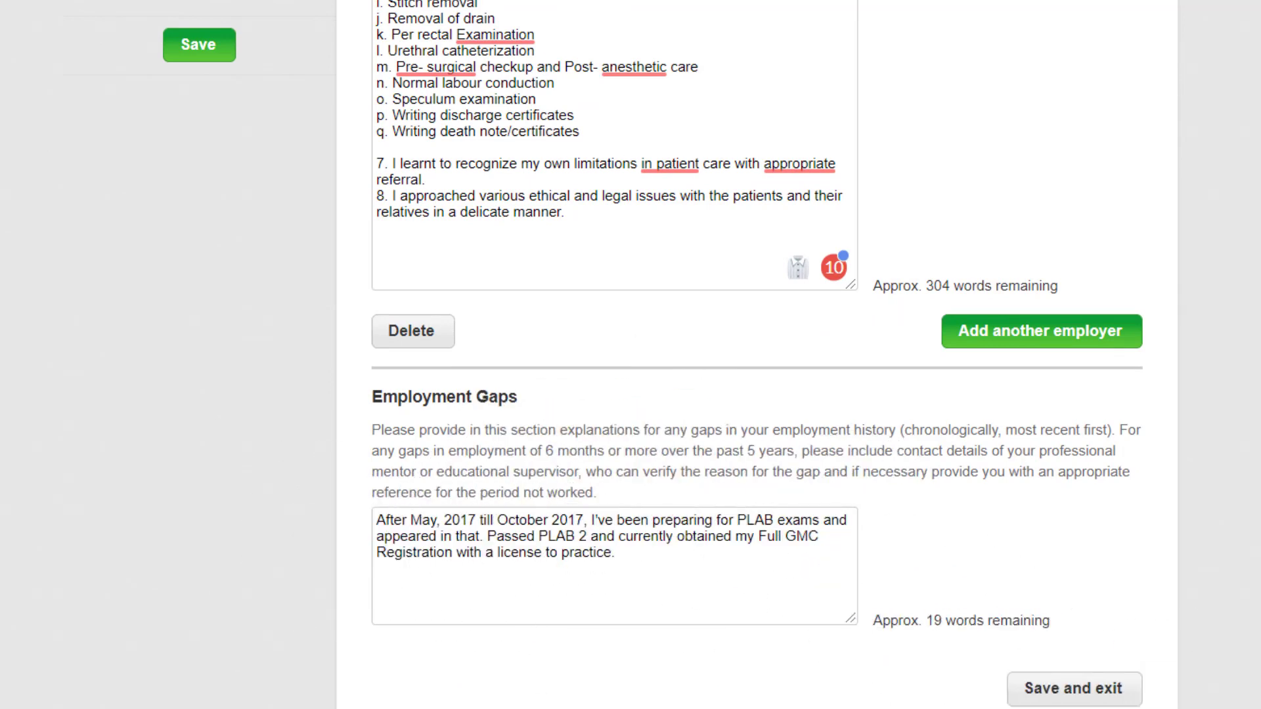
Recheck the current employer entry from its beginning, and enlarge the Employment Gaps explanation box
scroll(630, 355, up, 20)
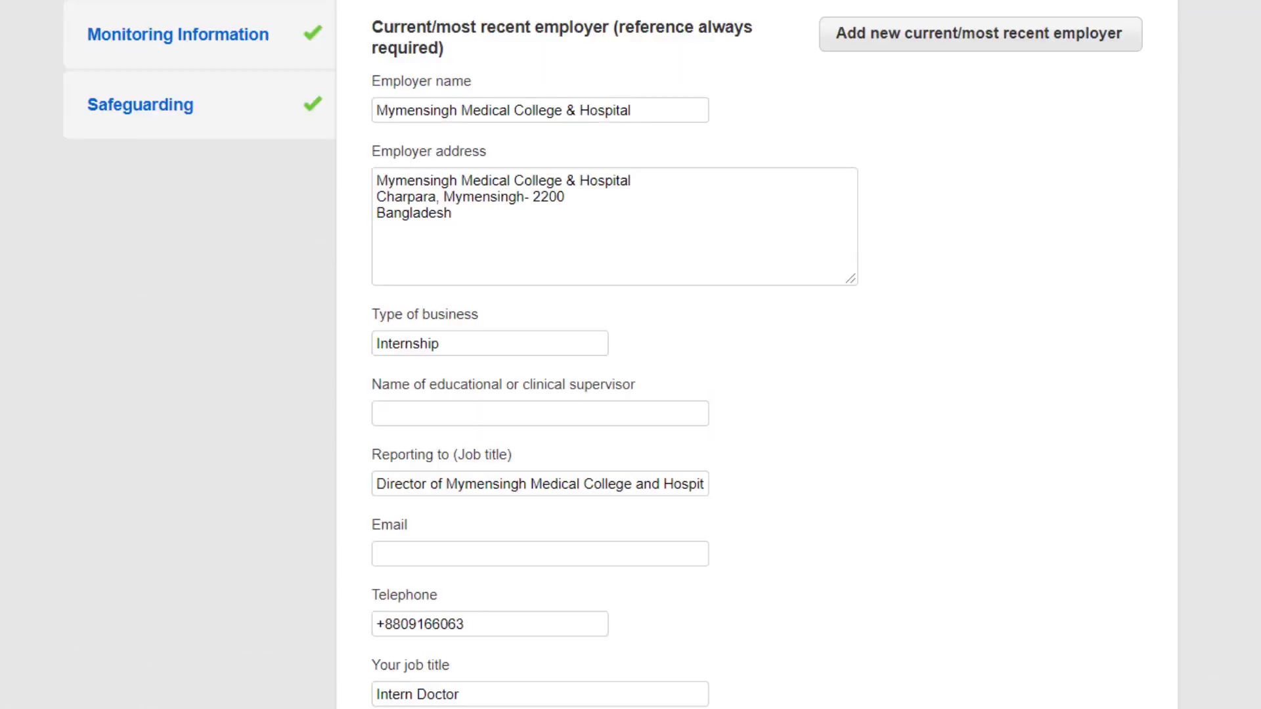
scroll(631, 355, down, 5)
scroll(630, 355, up, 12)
scroll(630, 354, down, 3)
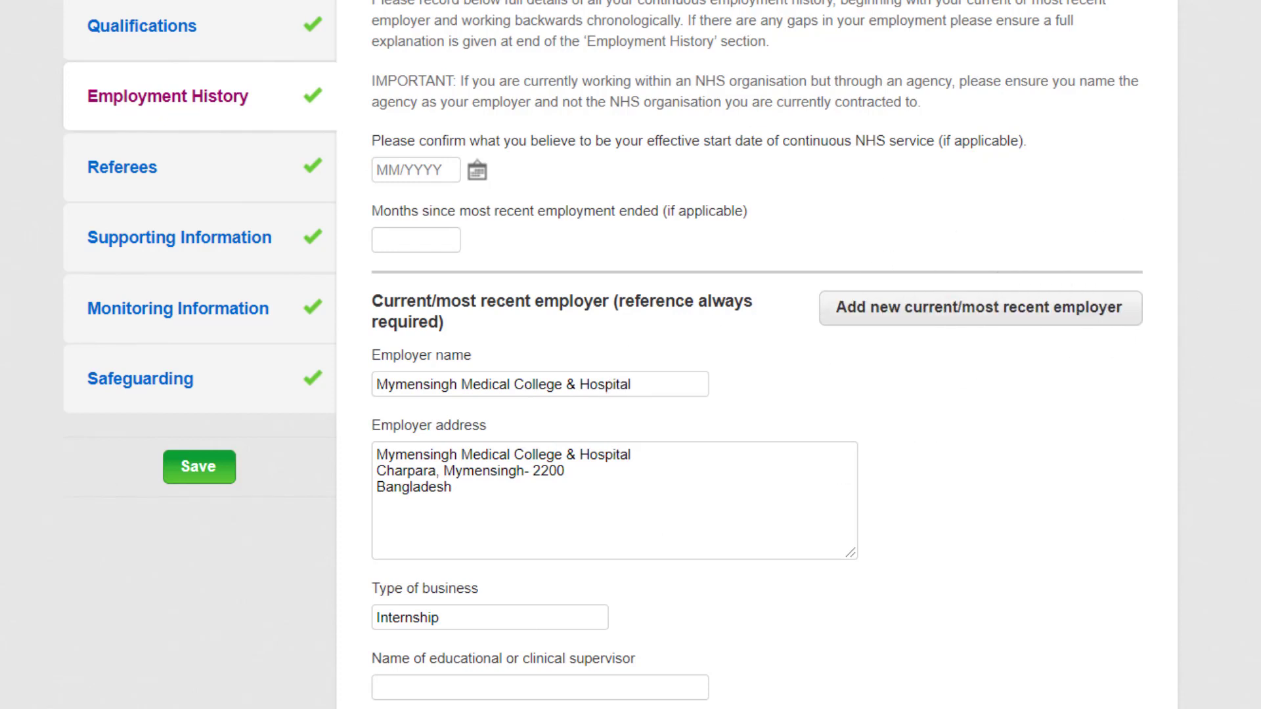
scroll(631, 355, down, 15)
scroll(591, 591, down, 2)
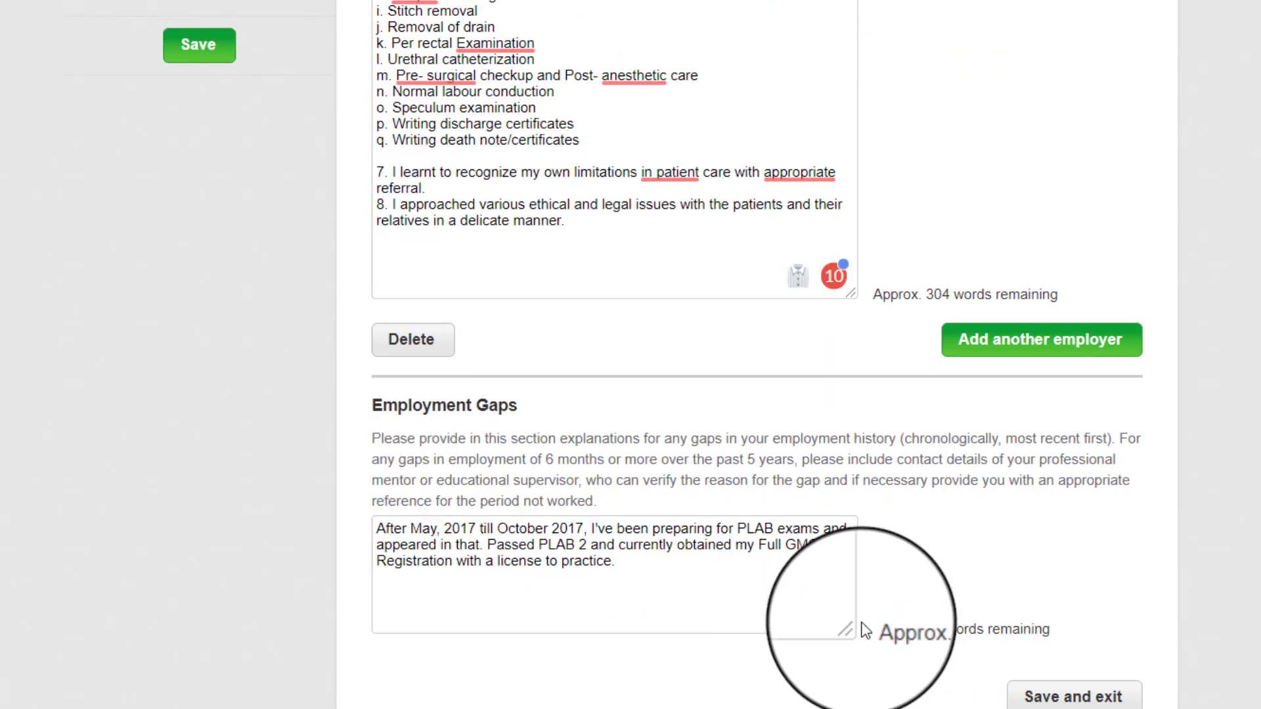
drag(854, 629, 847, 708)
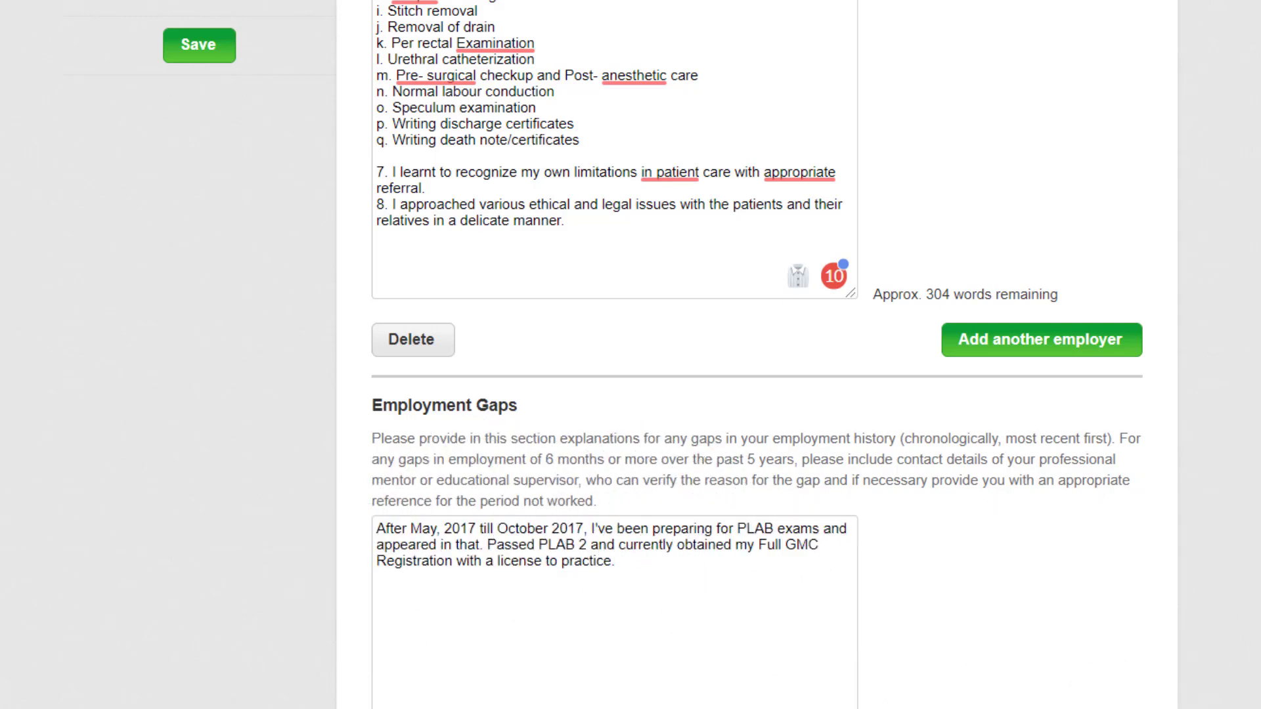
Recheck the specialty, contract and duties fields, and save the Employment History section to continue to Referees
scroll(614, 355, up, 12)
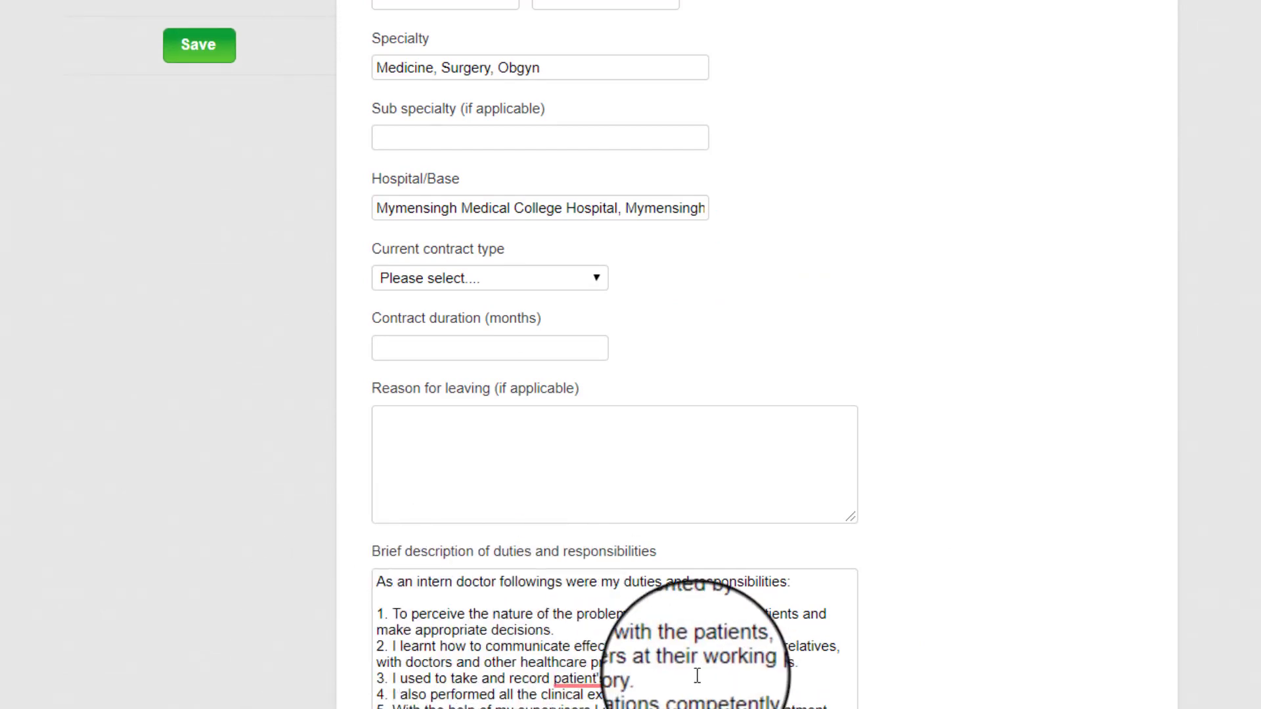
scroll(614, 354, down, 10)
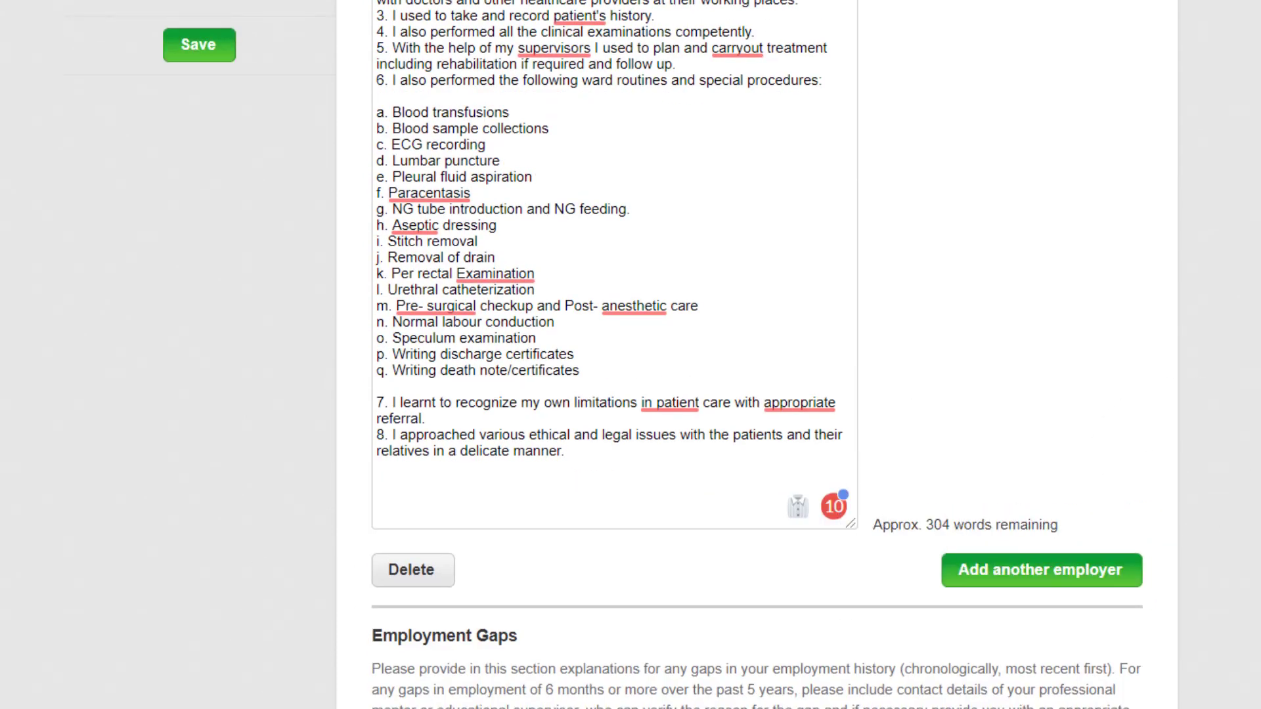
scroll(972, 547, up, 9)
scroll(972, 548, down, 11)
scroll(756, 354, down, 3)
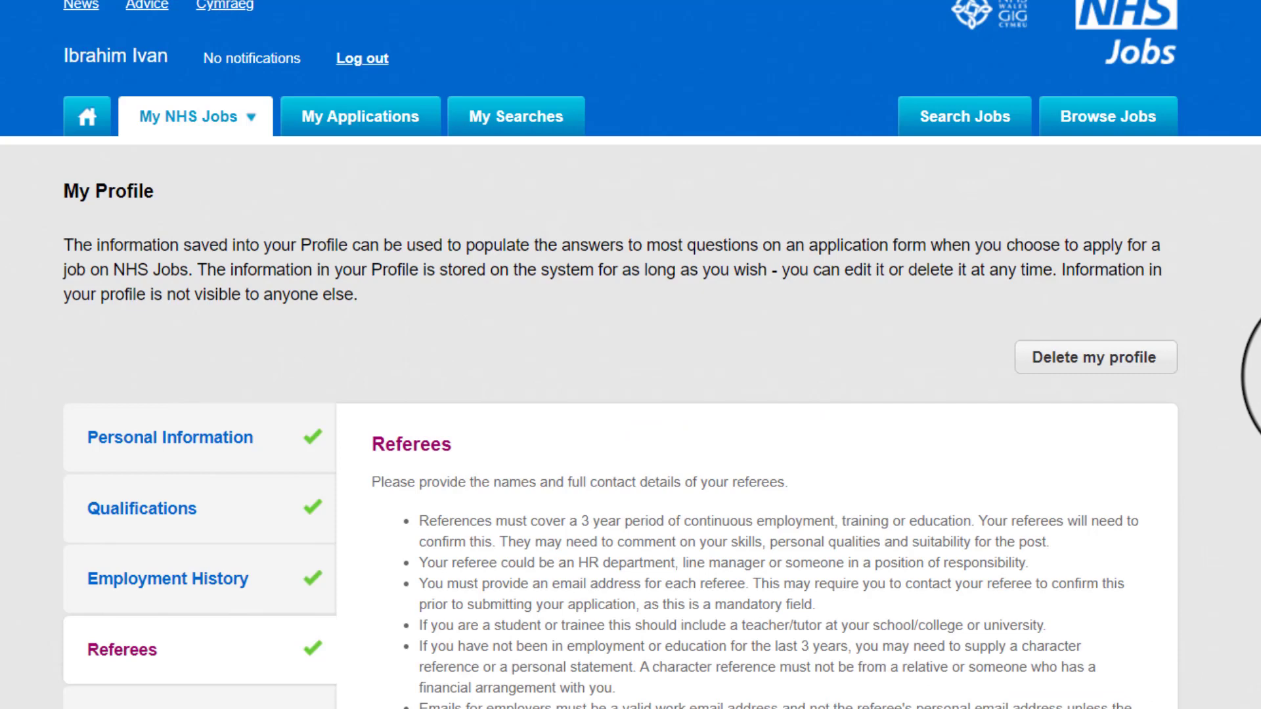
Examine the Referees guidance, highlighting the instruction to provide the names and full contact details of the referees
scroll(631, 354, down, 5)
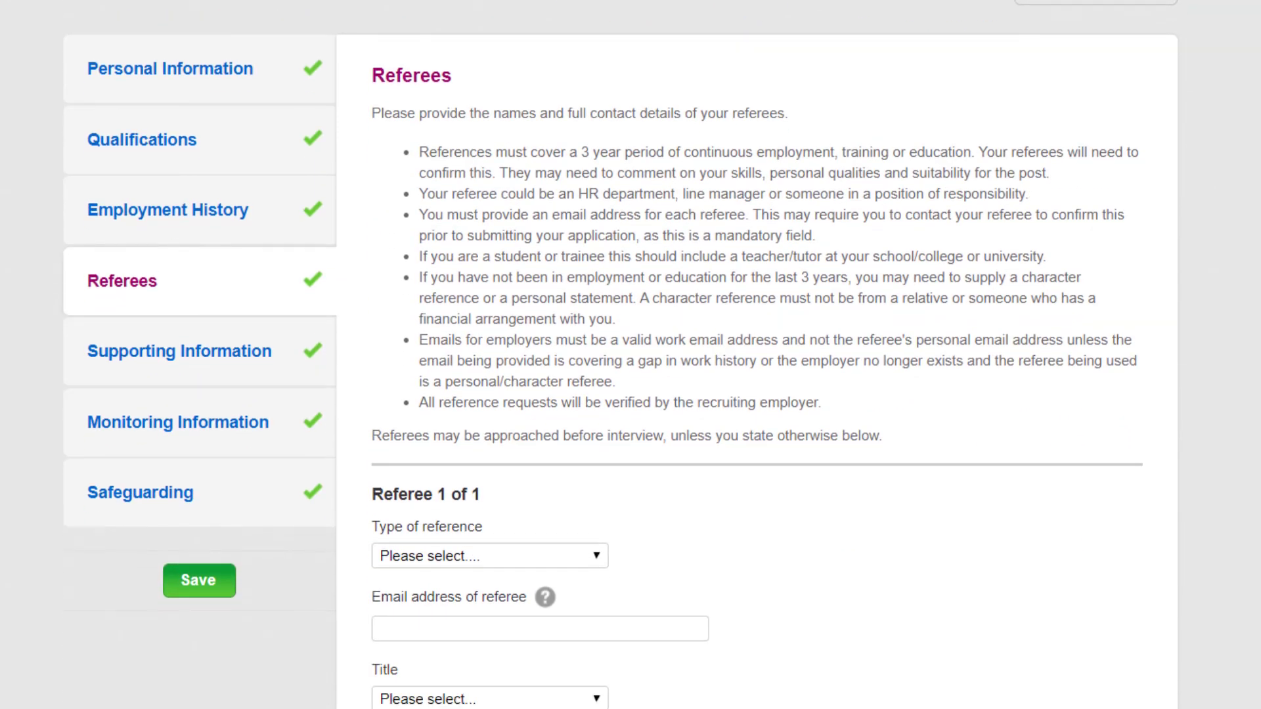
scroll(631, 354, down, 10)
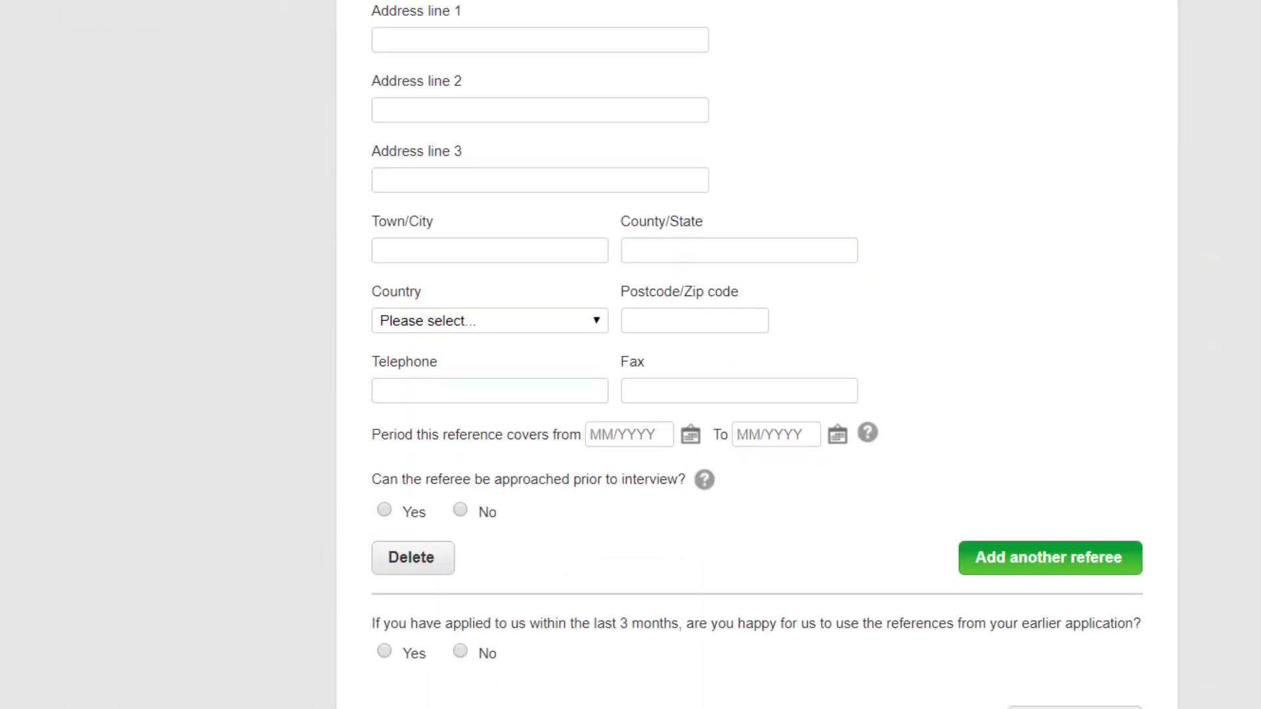
scroll(630, 355, up, 5)
scroll(630, 354, up, 7)
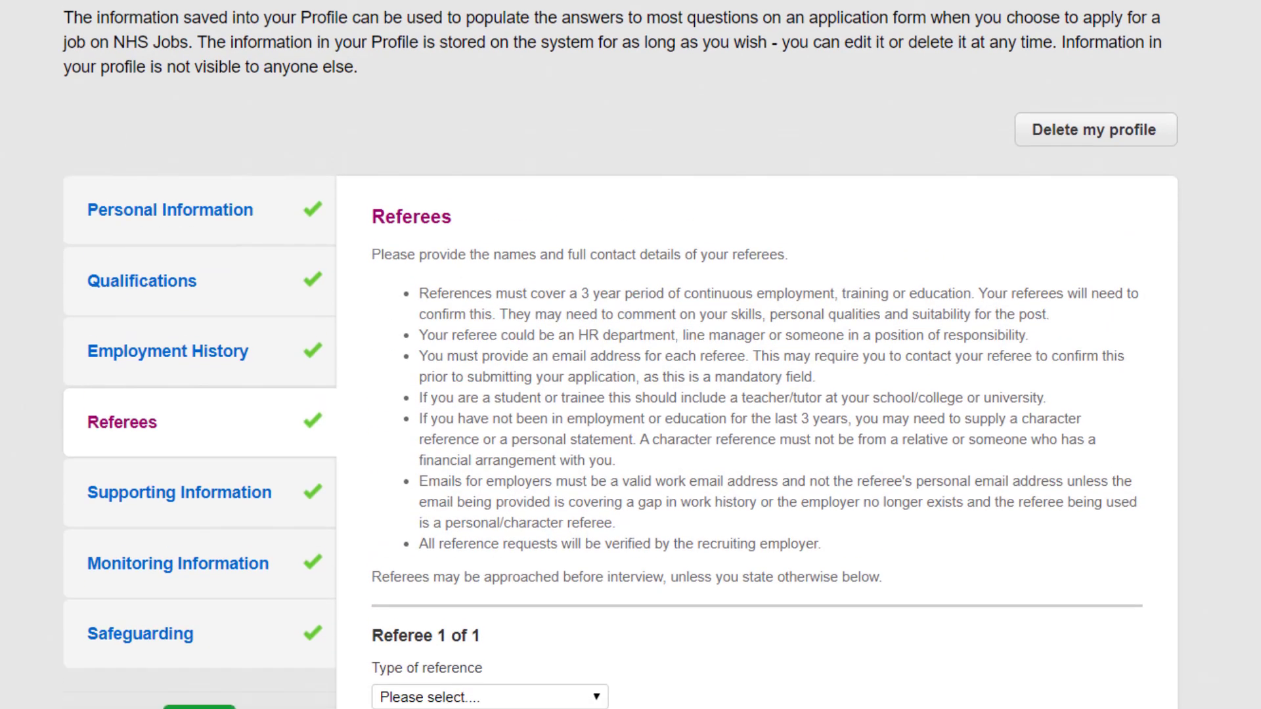
triple_click(579, 254)
scroll(630, 355, down, 7)
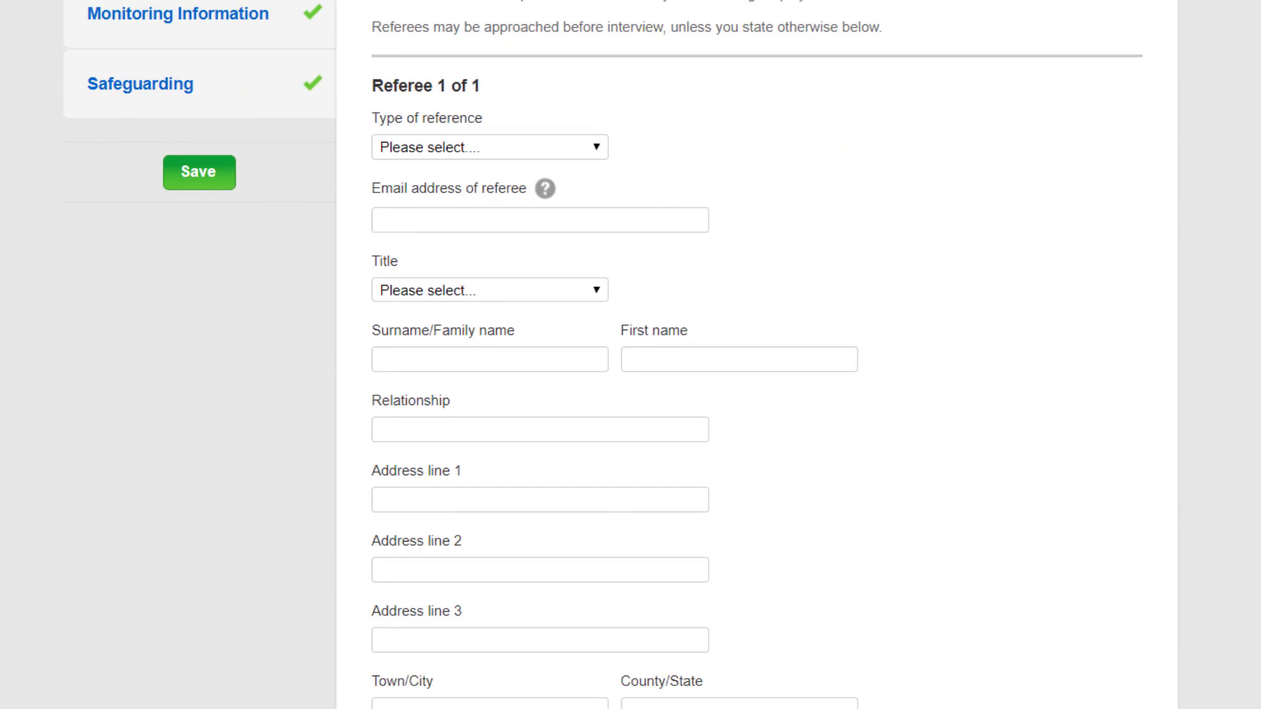
scroll(631, 355, up, 4)
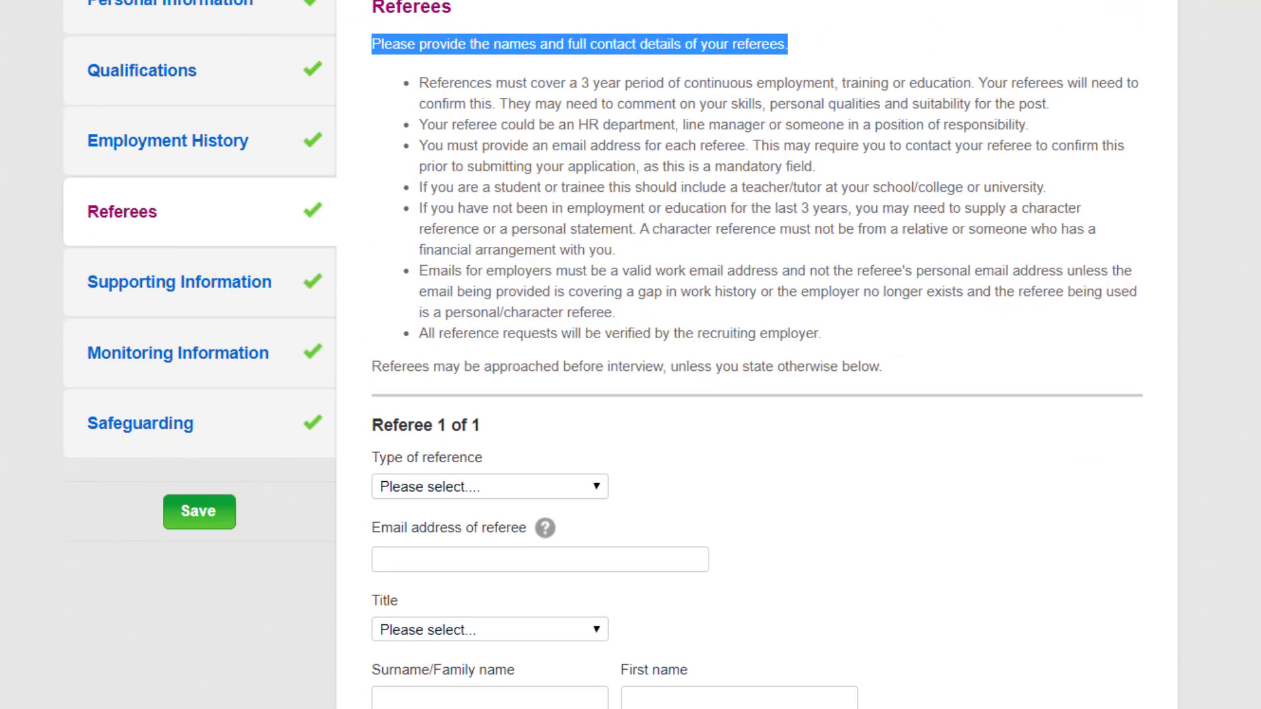
Examine the Referee 1 form's fields, including reference type, email, relationship, address, period covered and permission to approach before interview
scroll(630, 355, down, 4)
scroll(631, 354, up, 2)
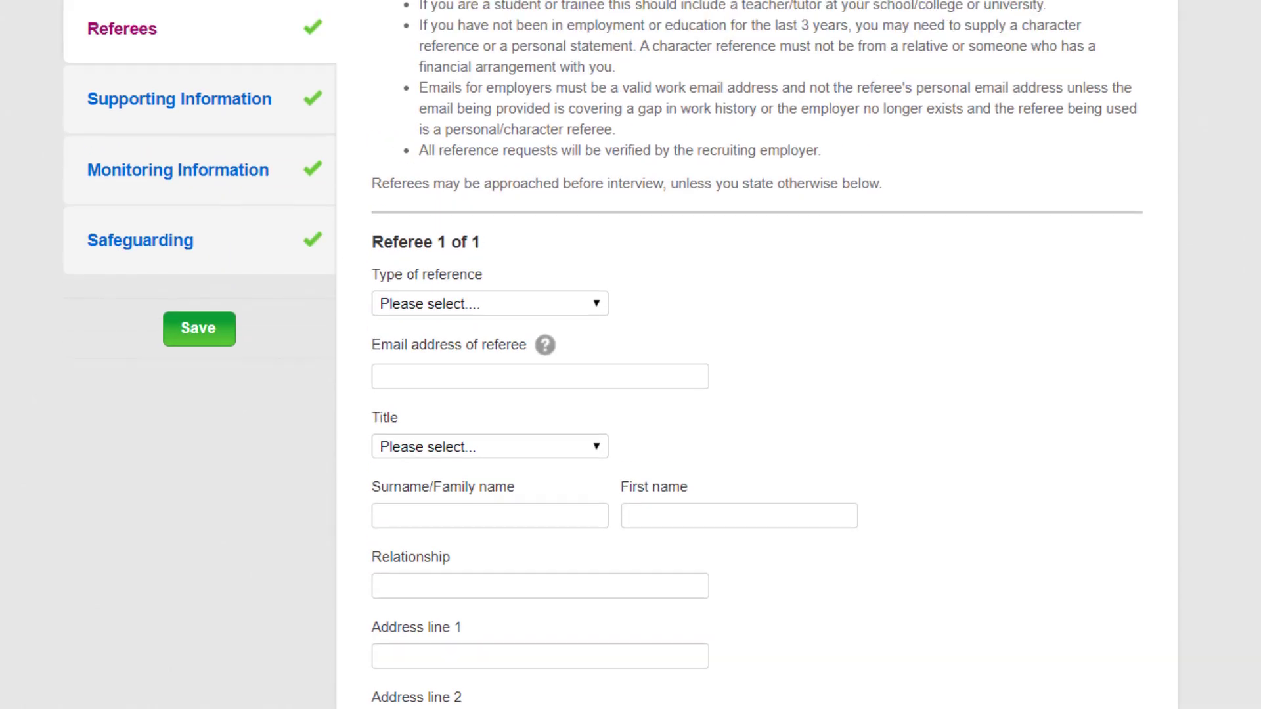
scroll(630, 355, down, 3)
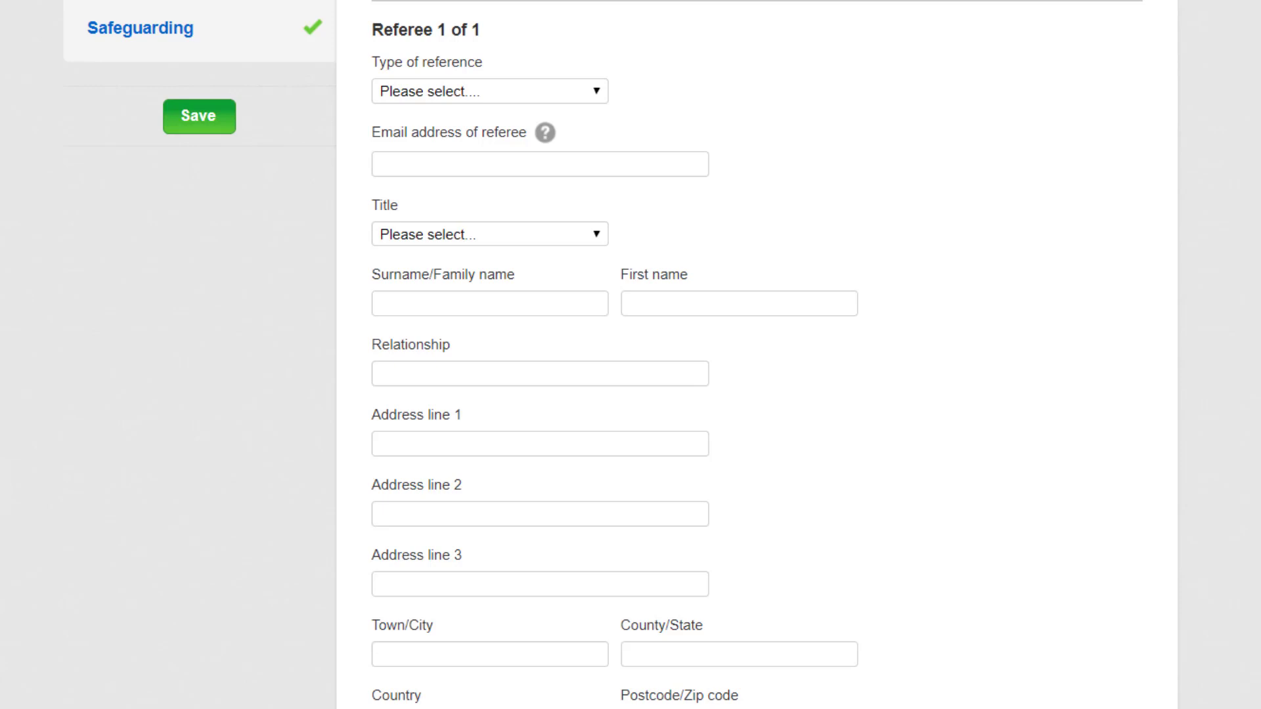
scroll(630, 355, down, 5)
scroll(631, 354, up, 6)
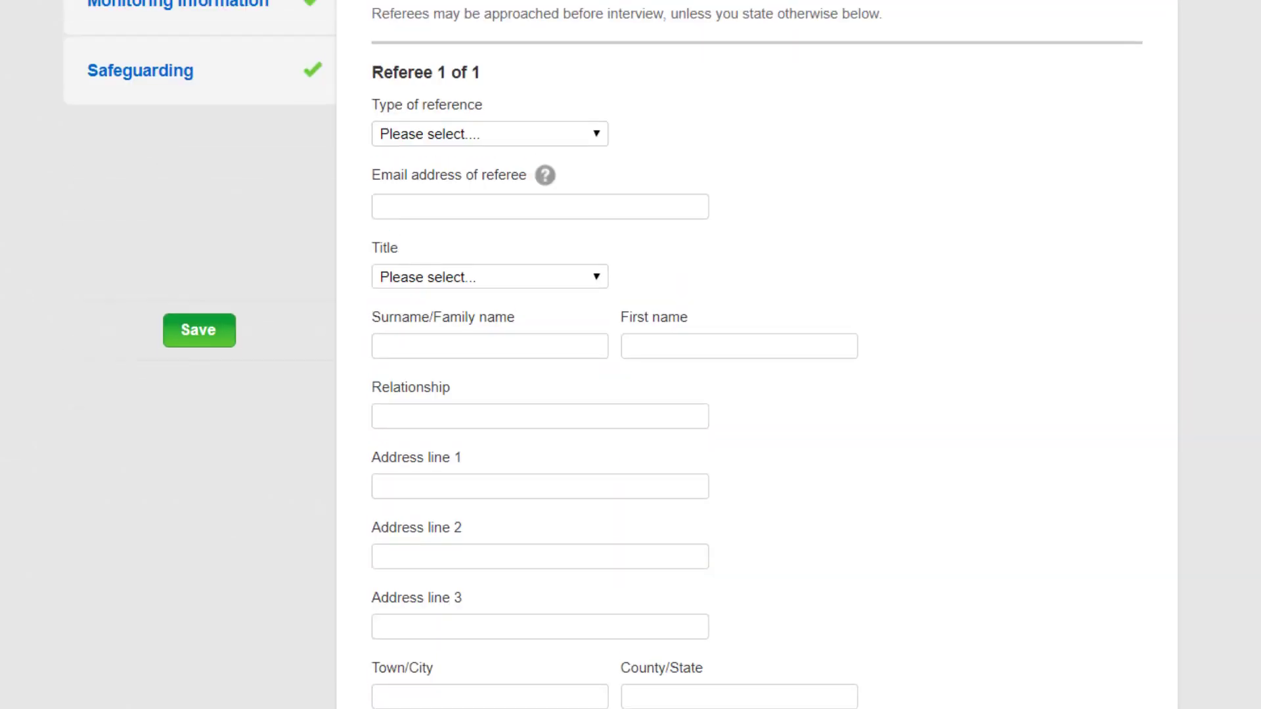
scroll(630, 355, down, 1)
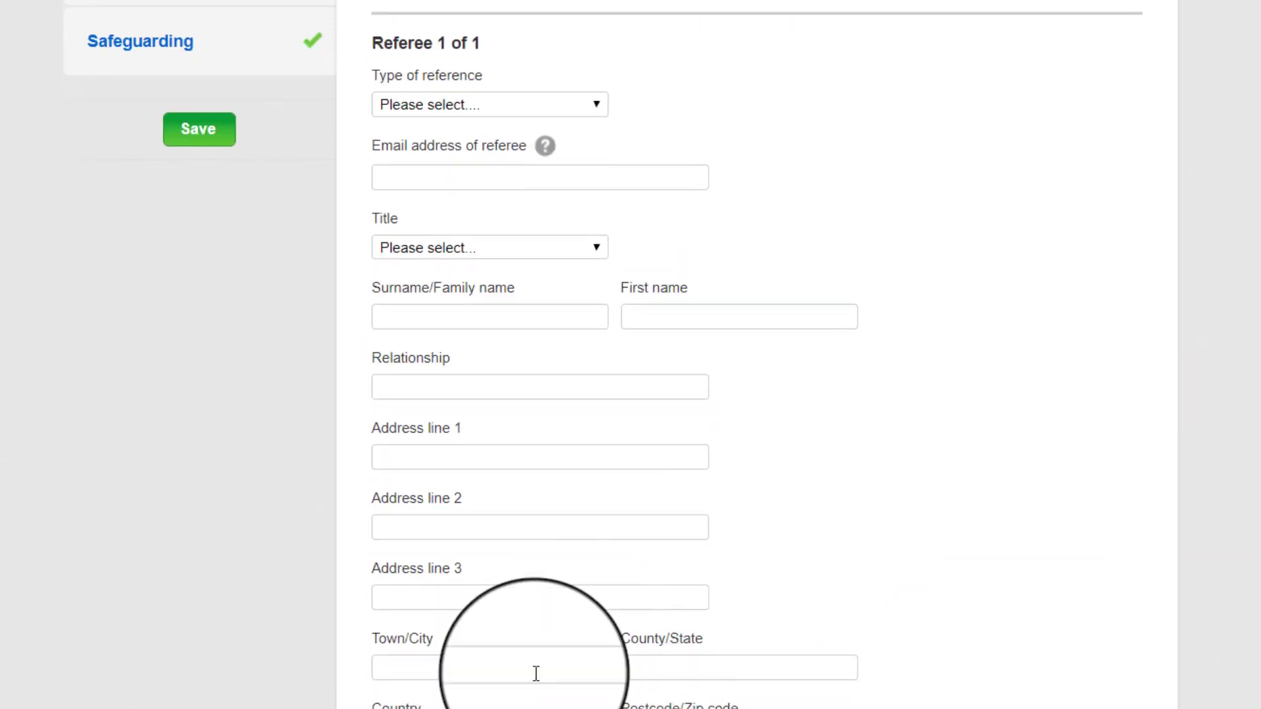
scroll(630, 355, down, 6)
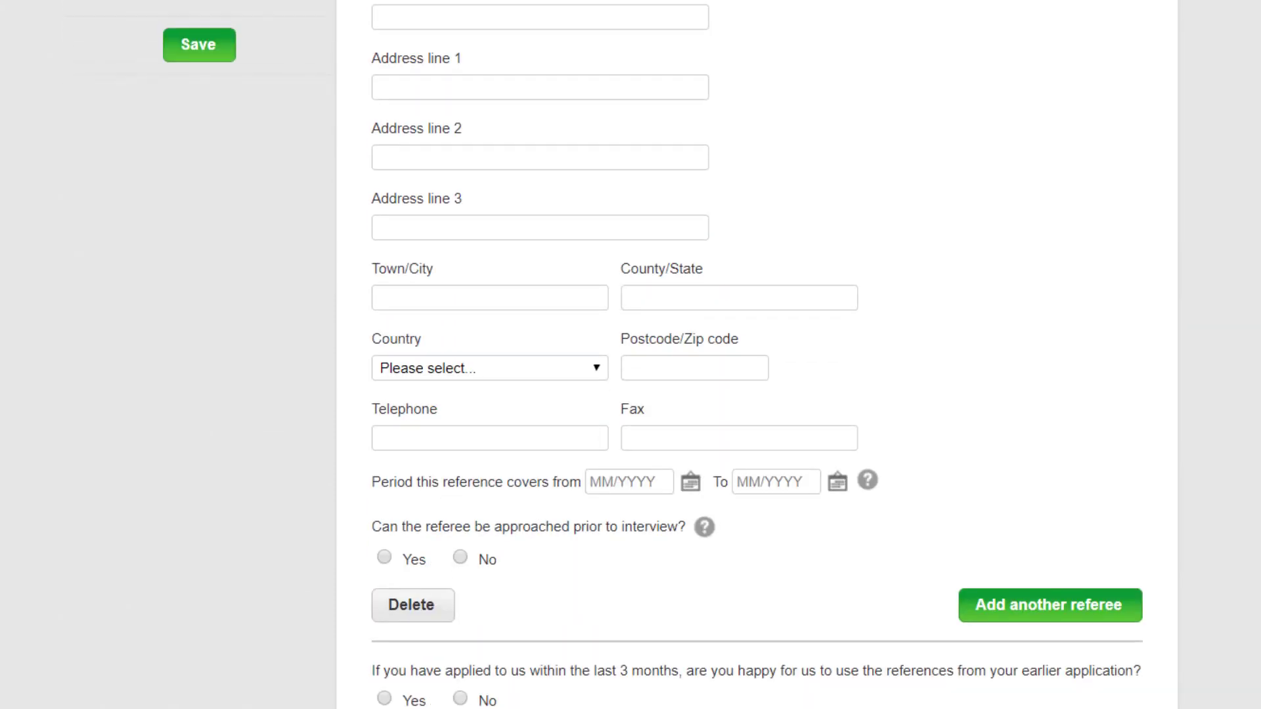
Review the reference type options for Referee 1 without choosing one, and save the Referees section to continue to Supporting Information
scroll(630, 354, up, 7)
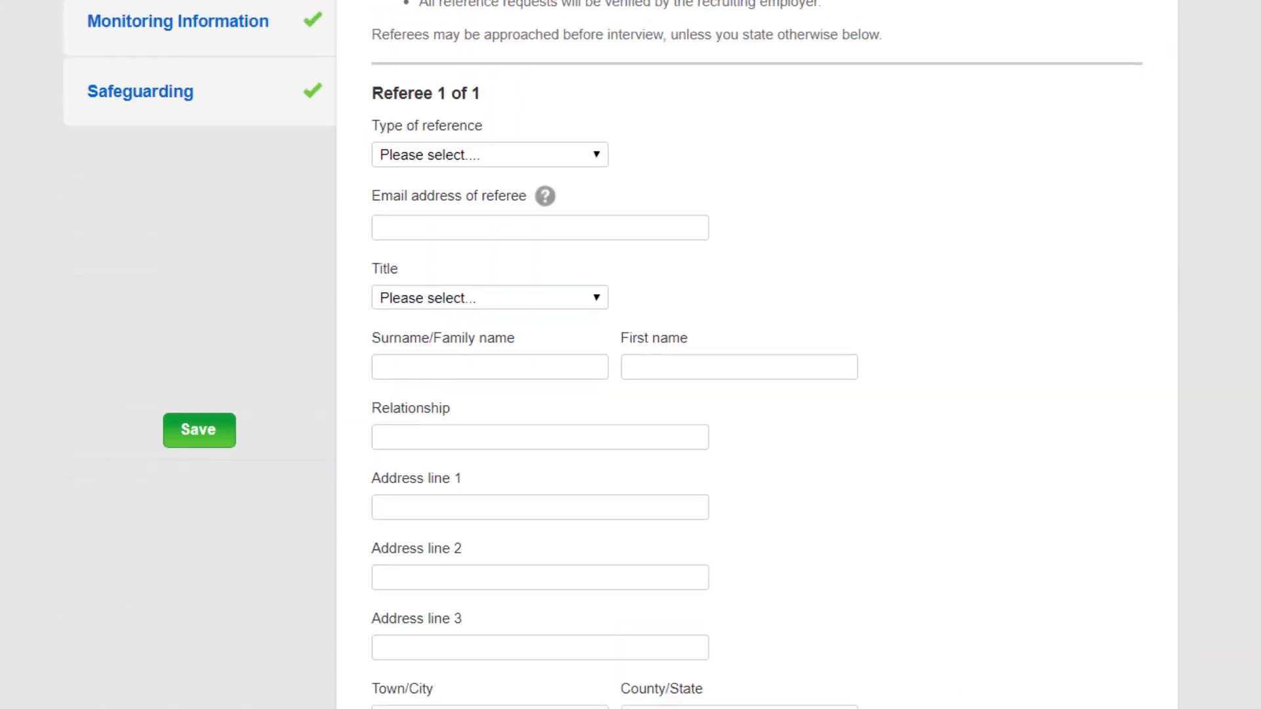
click(588, 156)
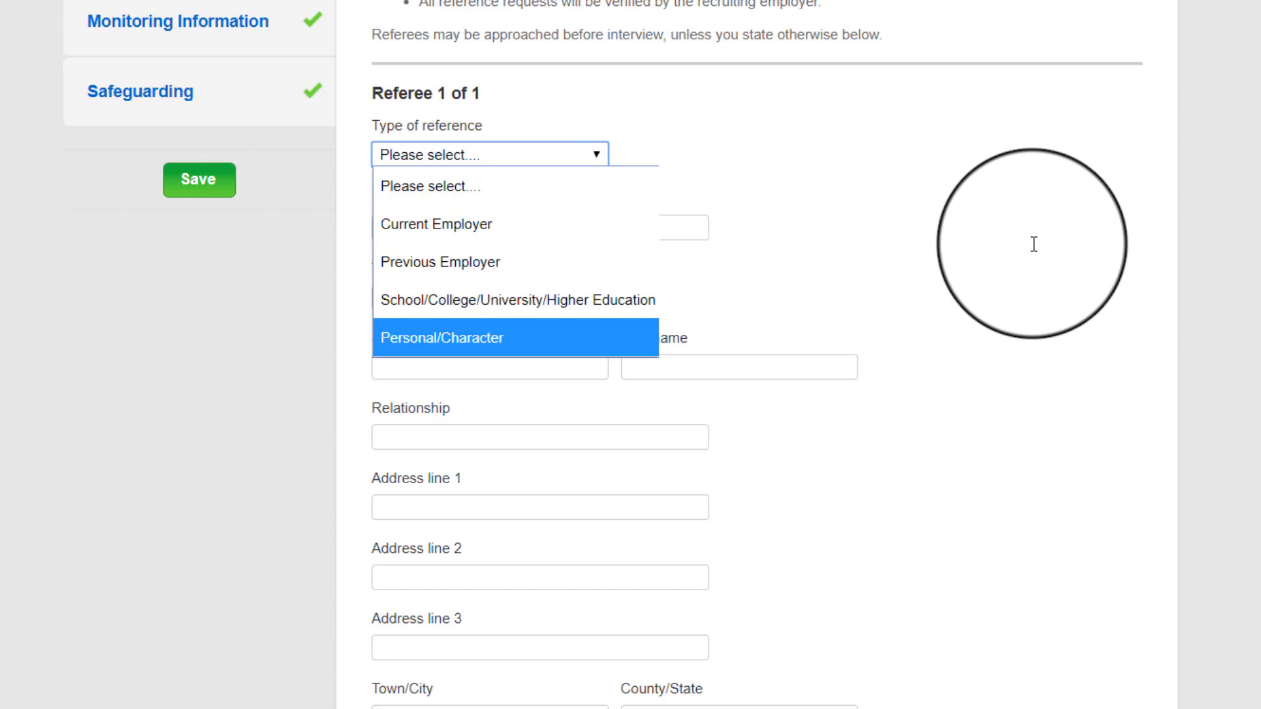
click(1015, 211)
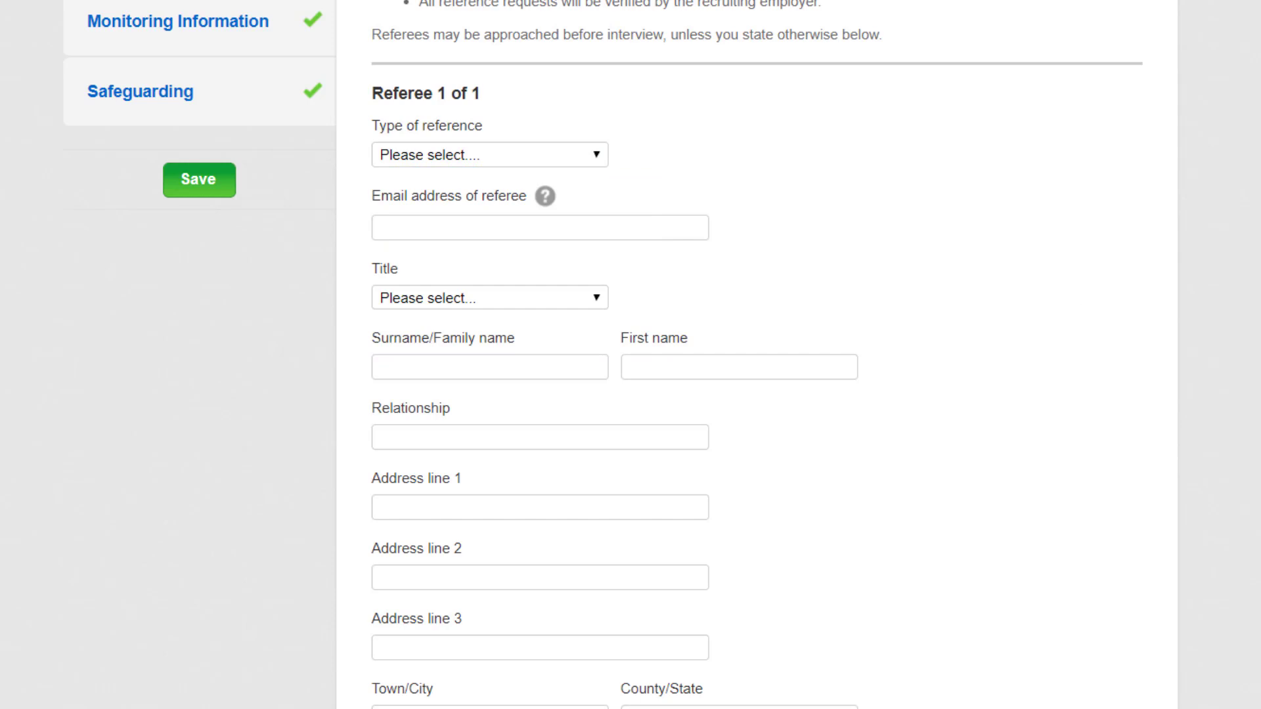
scroll(1208, 652, down, 8)
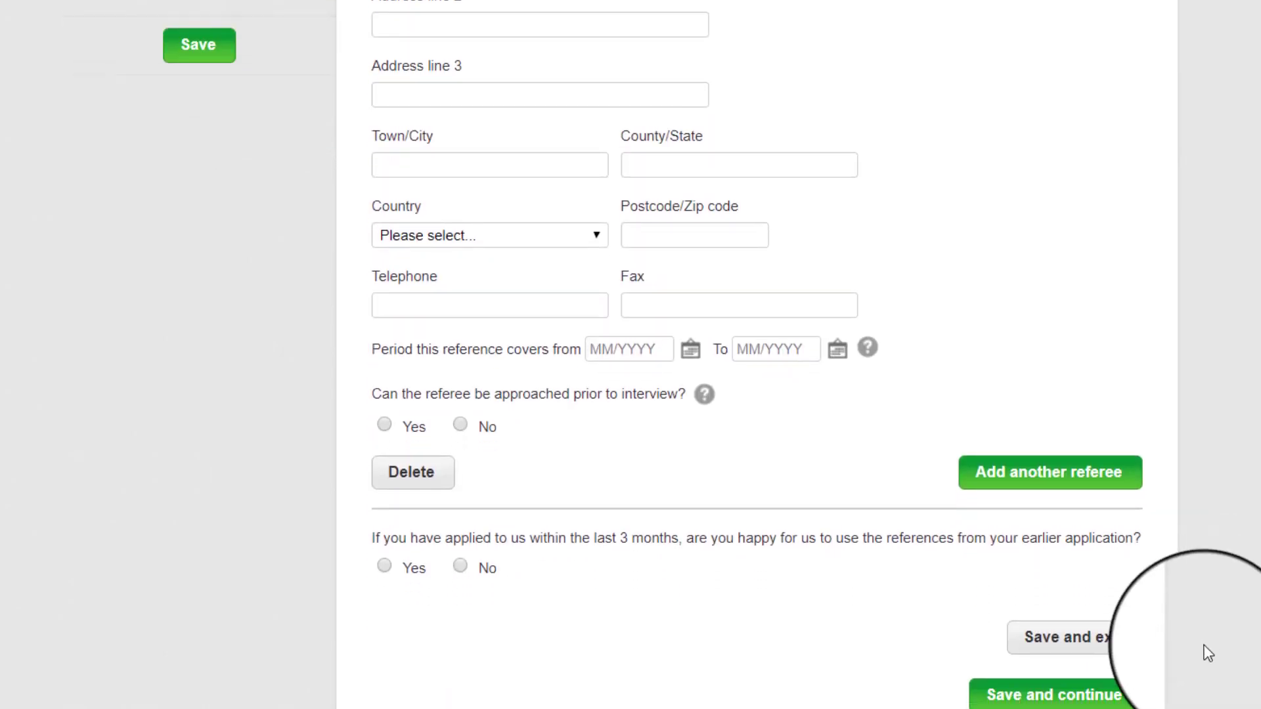
click(1104, 696)
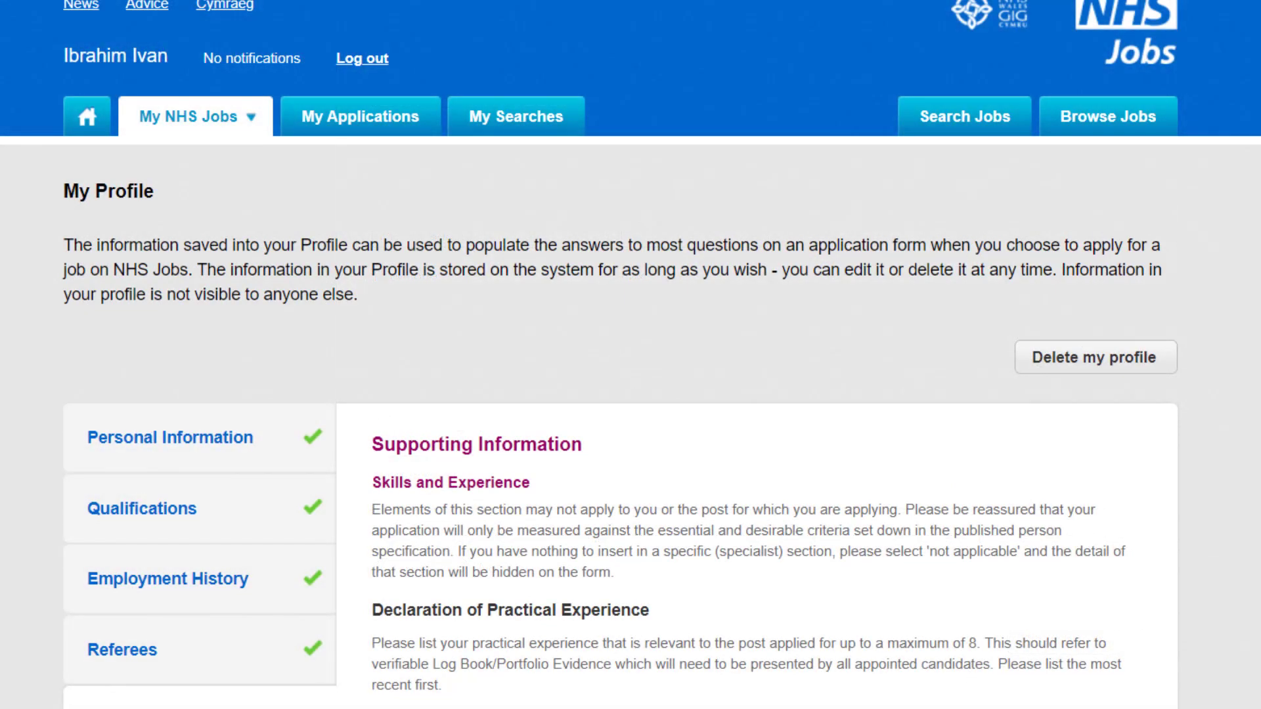
Examine the Declaration of Practical Experience guidance, highlighting its wording on practical experience, verifiable Log Book/Portfolio Evidence and relevance to the post
scroll(630, 355, down, 3)
scroll(630, 354, up, 2)
scroll(631, 355, down, 4)
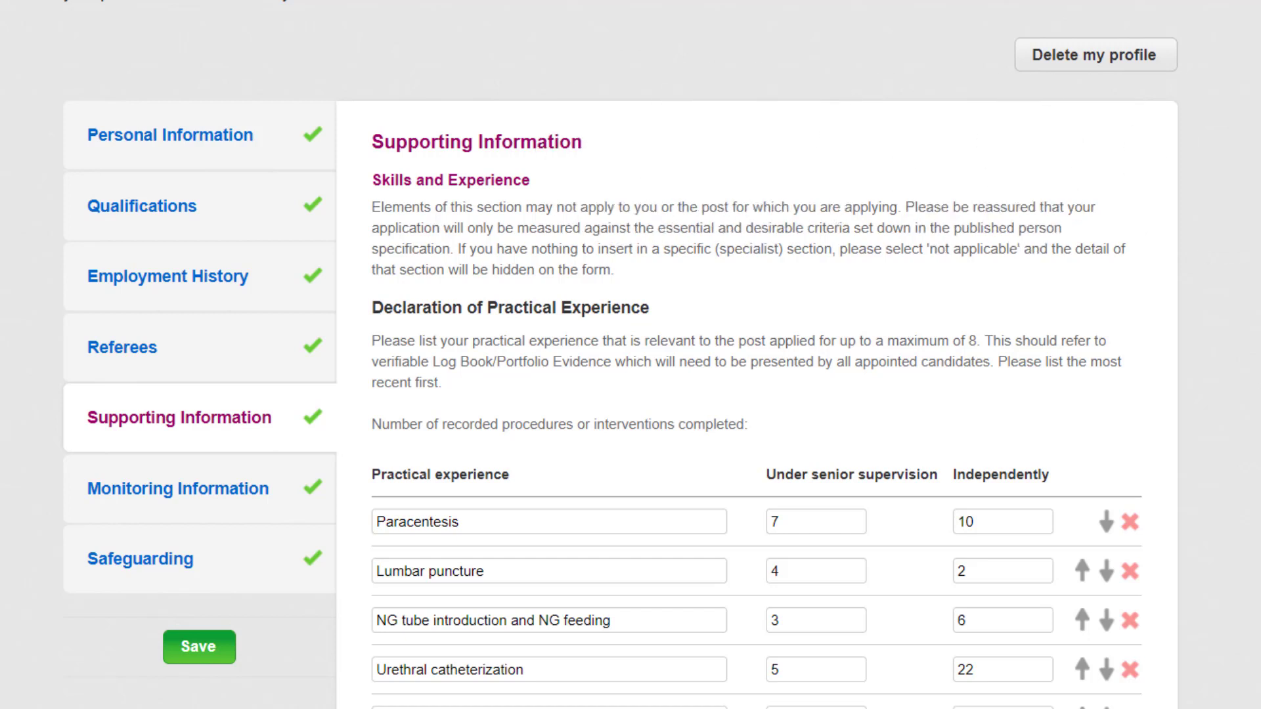
scroll(630, 354, down, 2)
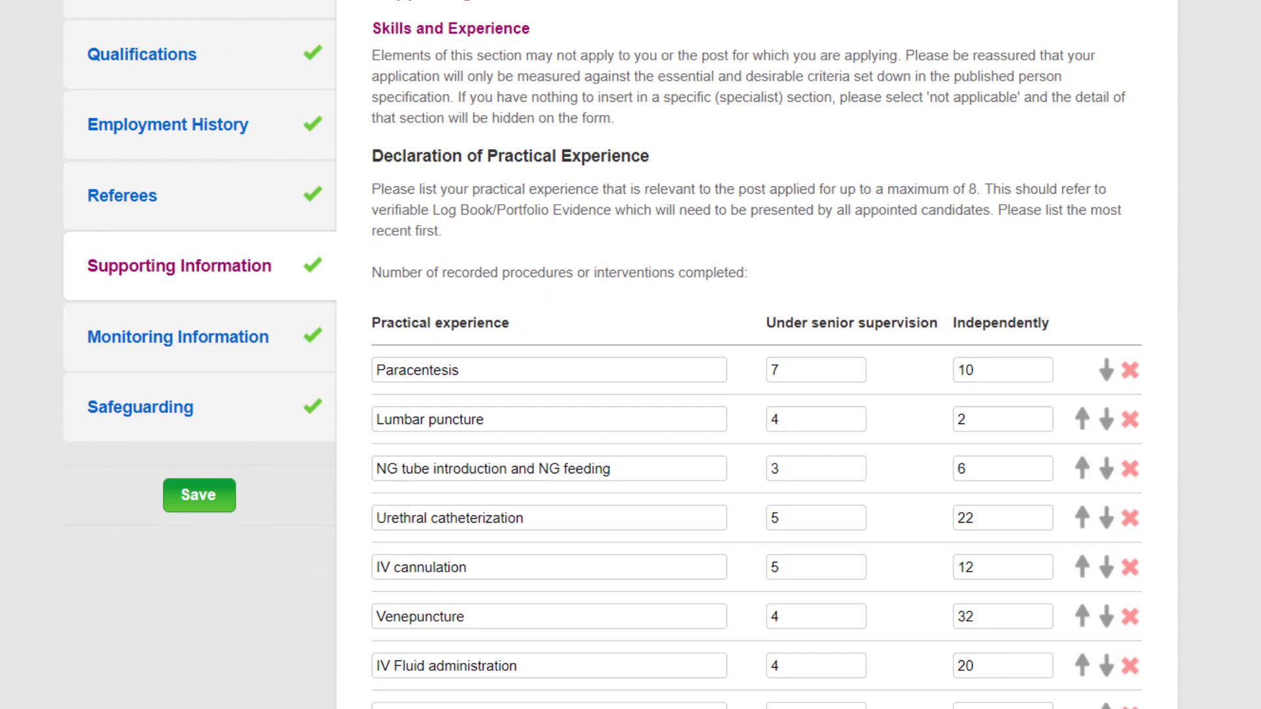
scroll(630, 355, down, 1)
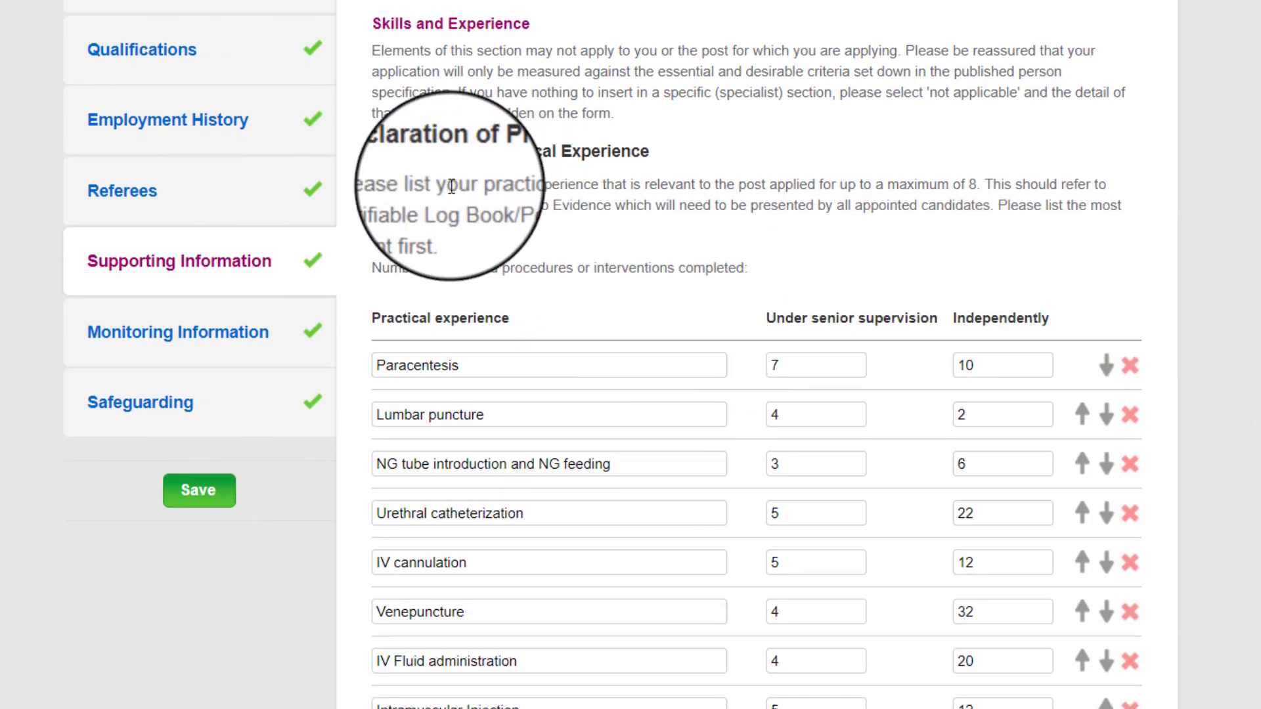
drag(479, 185, 596, 185)
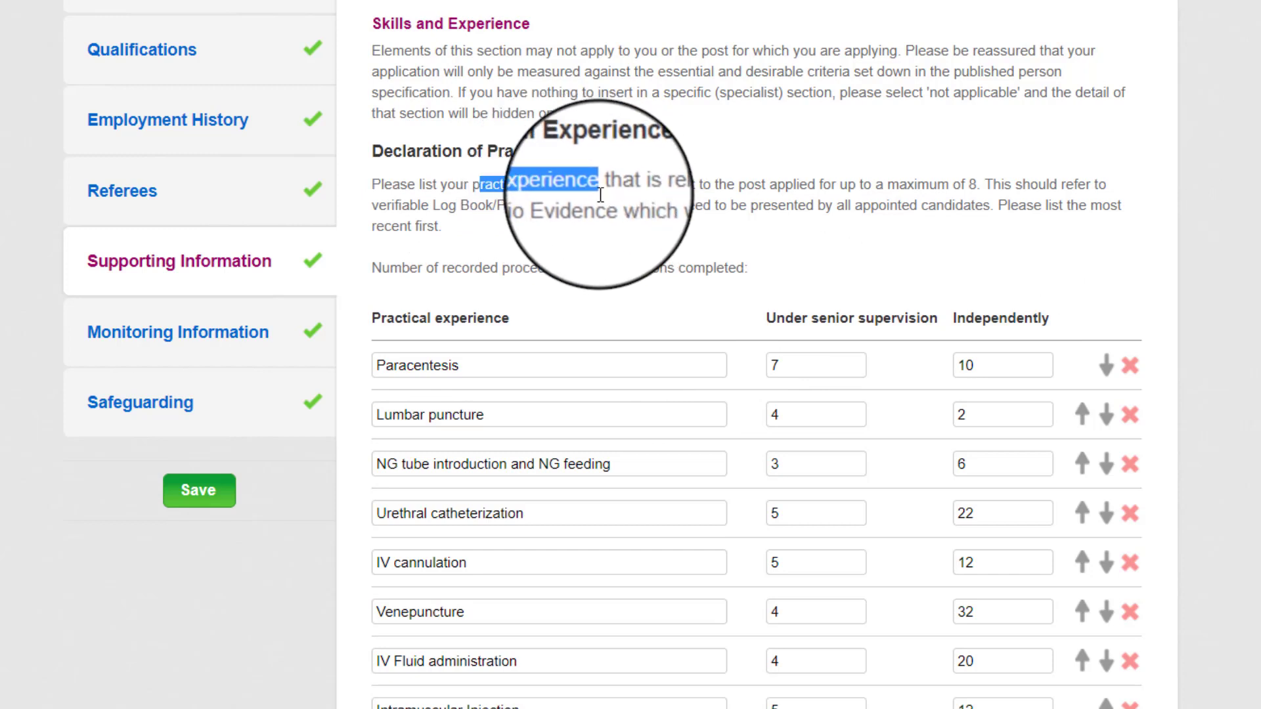
click(799, 178)
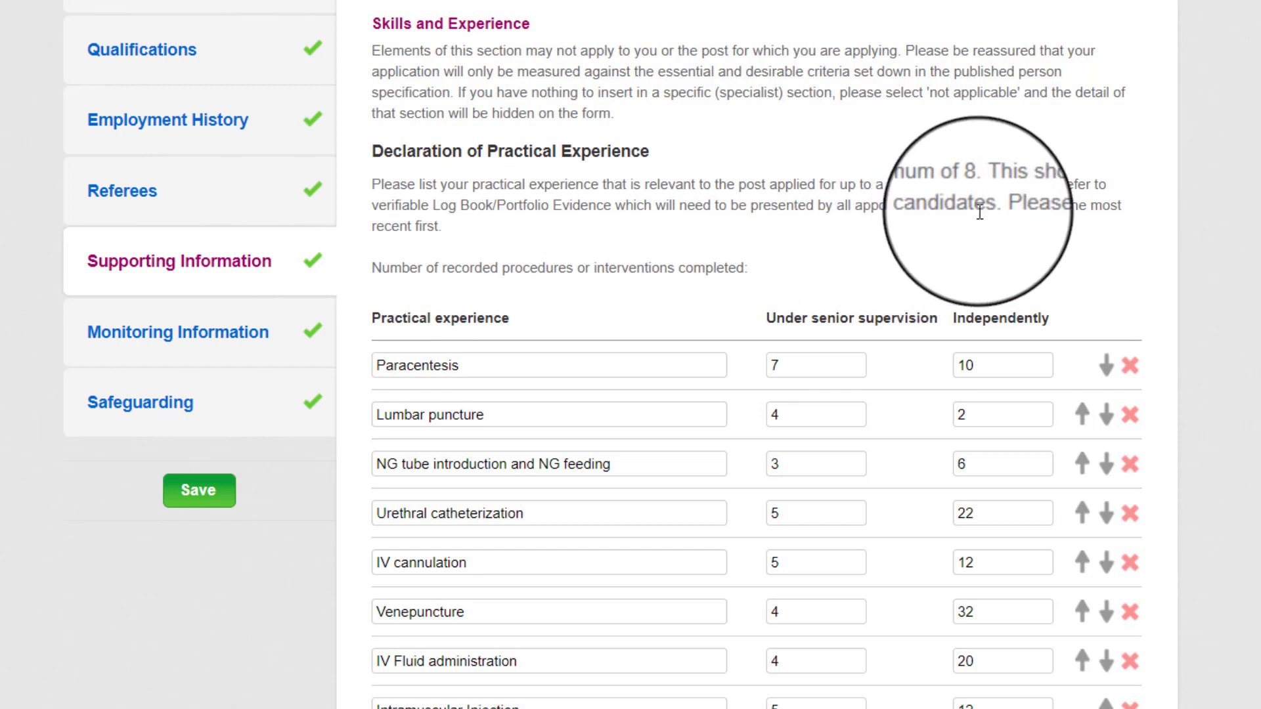
drag(987, 181, 993, 208)
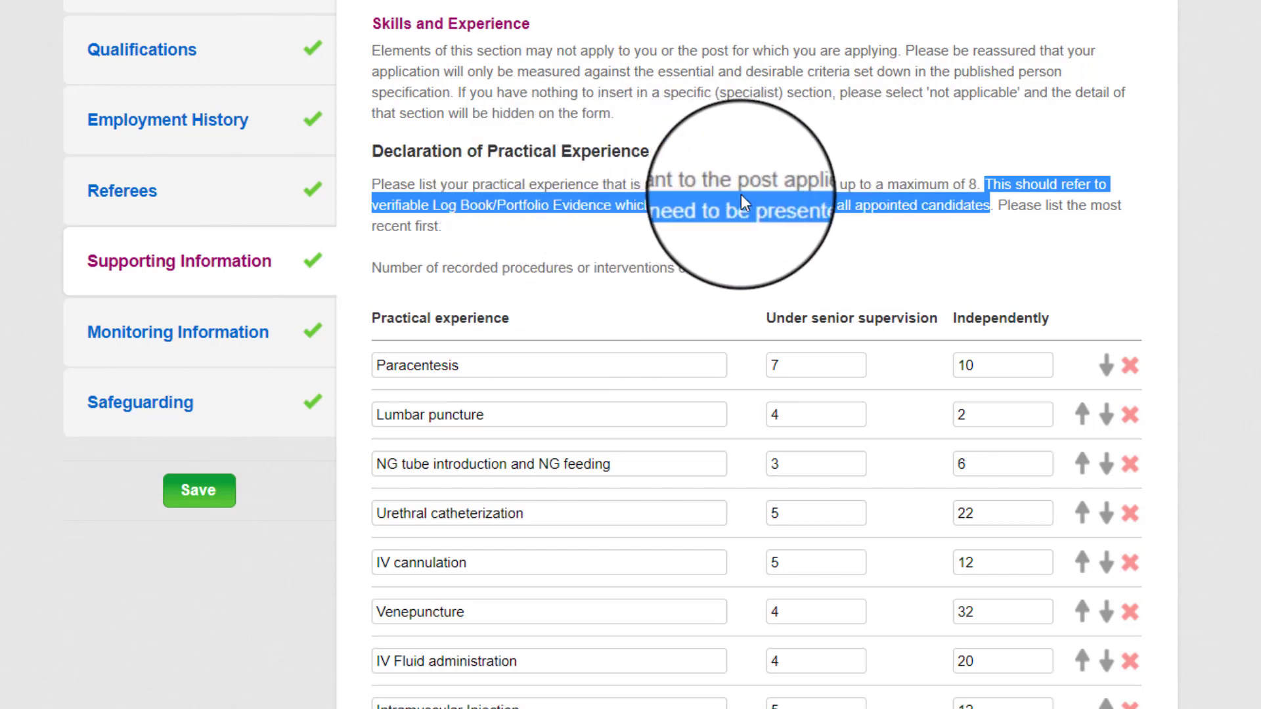
click(700, 189)
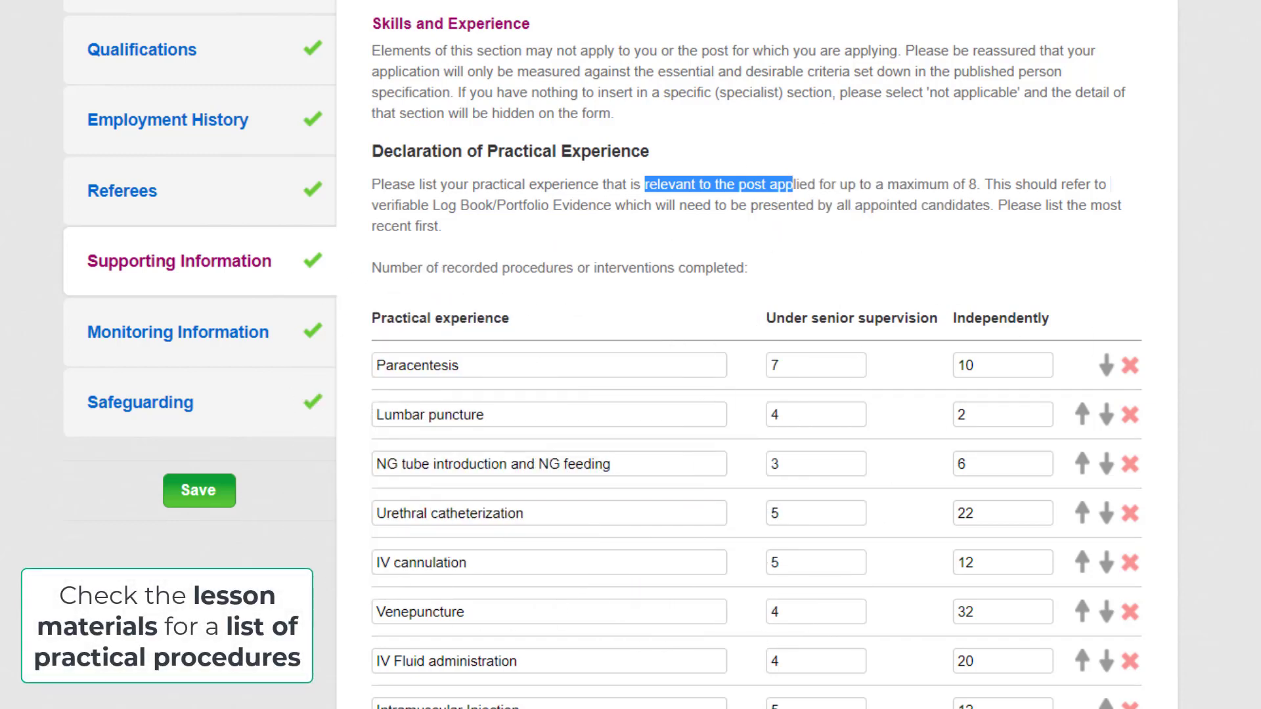
Review the recorded procedures list, and enlarge the answer box describing proficiency and experience in those procedures to read it in full
scroll(757, 394, down, 3)
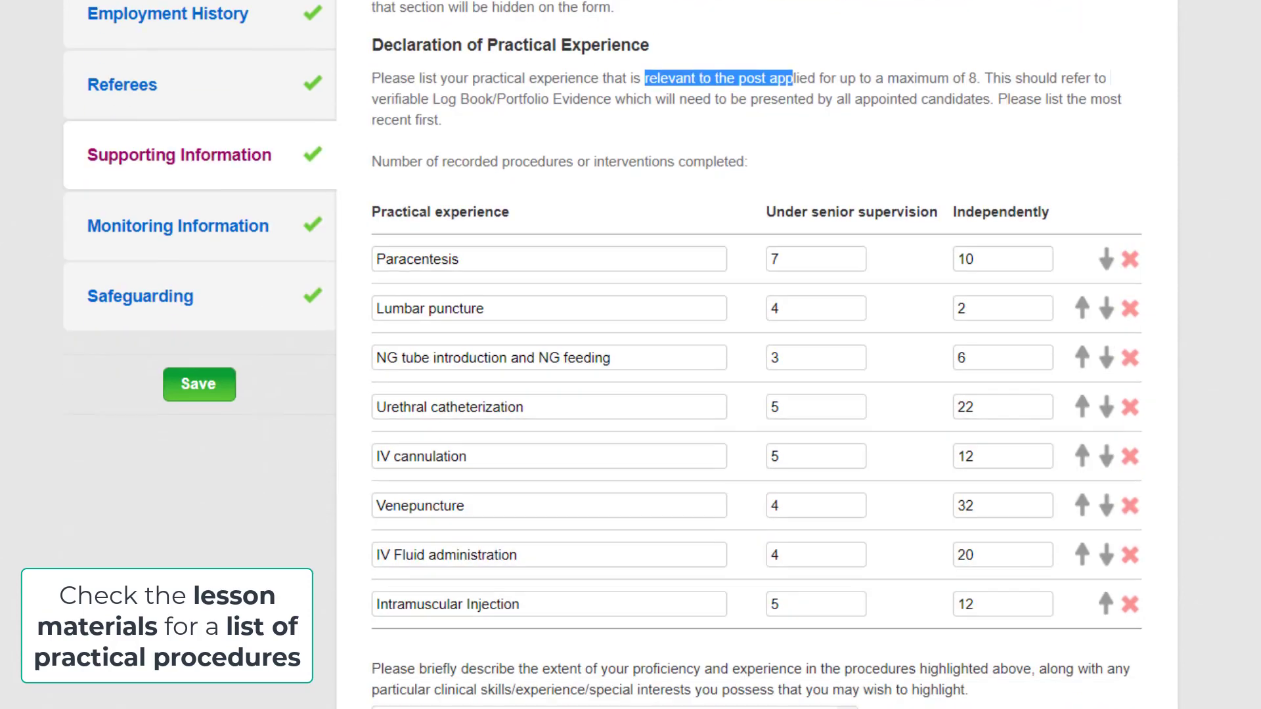
scroll(756, 394, up, 2)
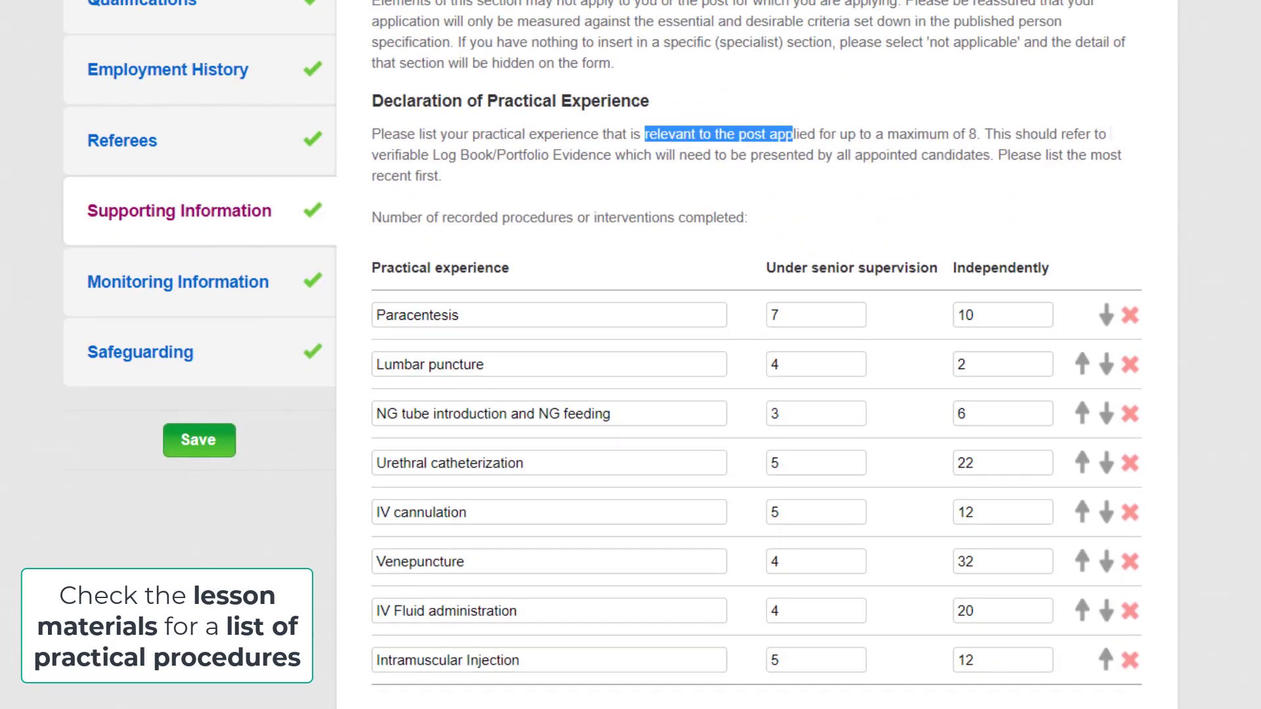
scroll(757, 394, down, 6)
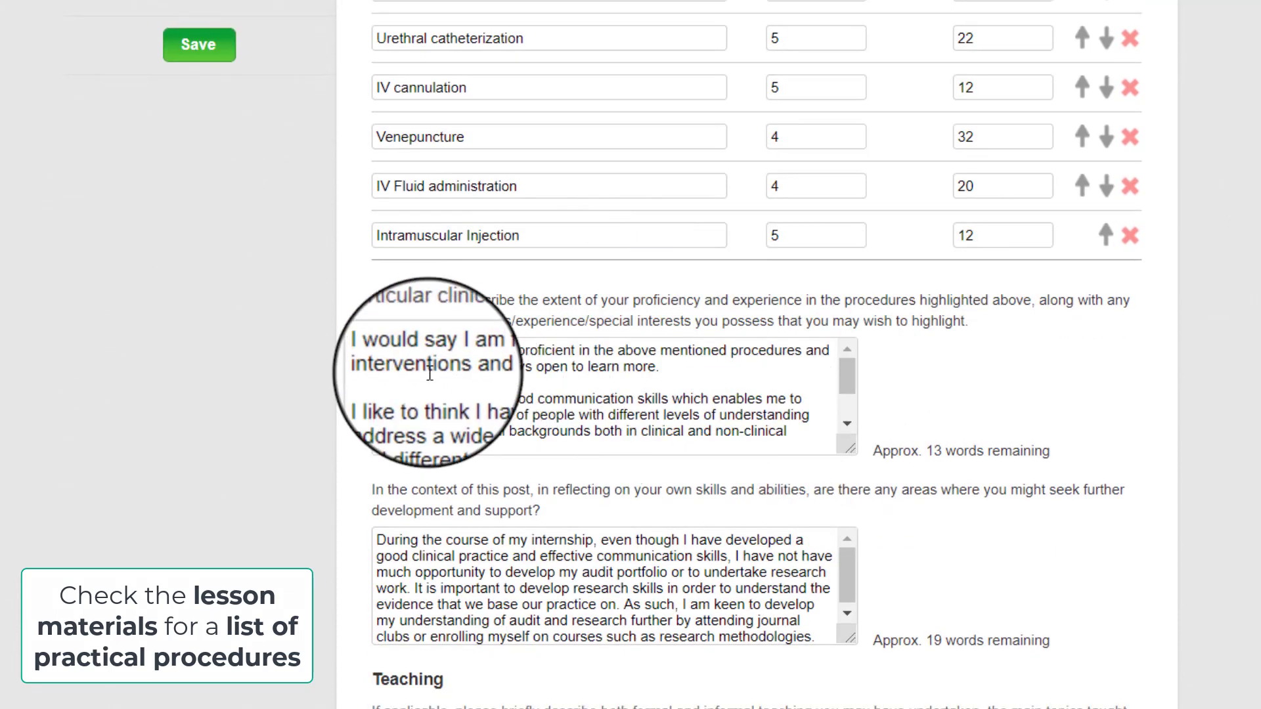
drag(854, 450, 846, 596)
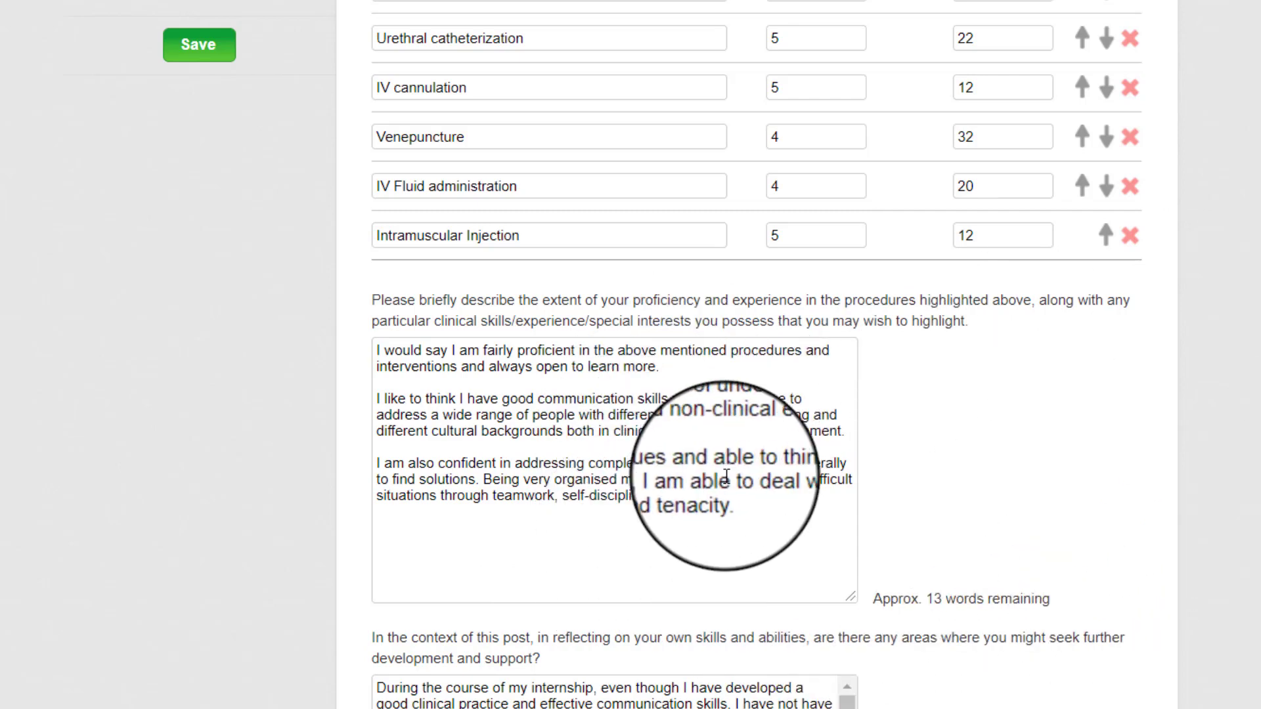
Highlight the question on areas for further development and support, enlarge its answer box and highlight the part about audit and research
scroll(726, 476, down, 2)
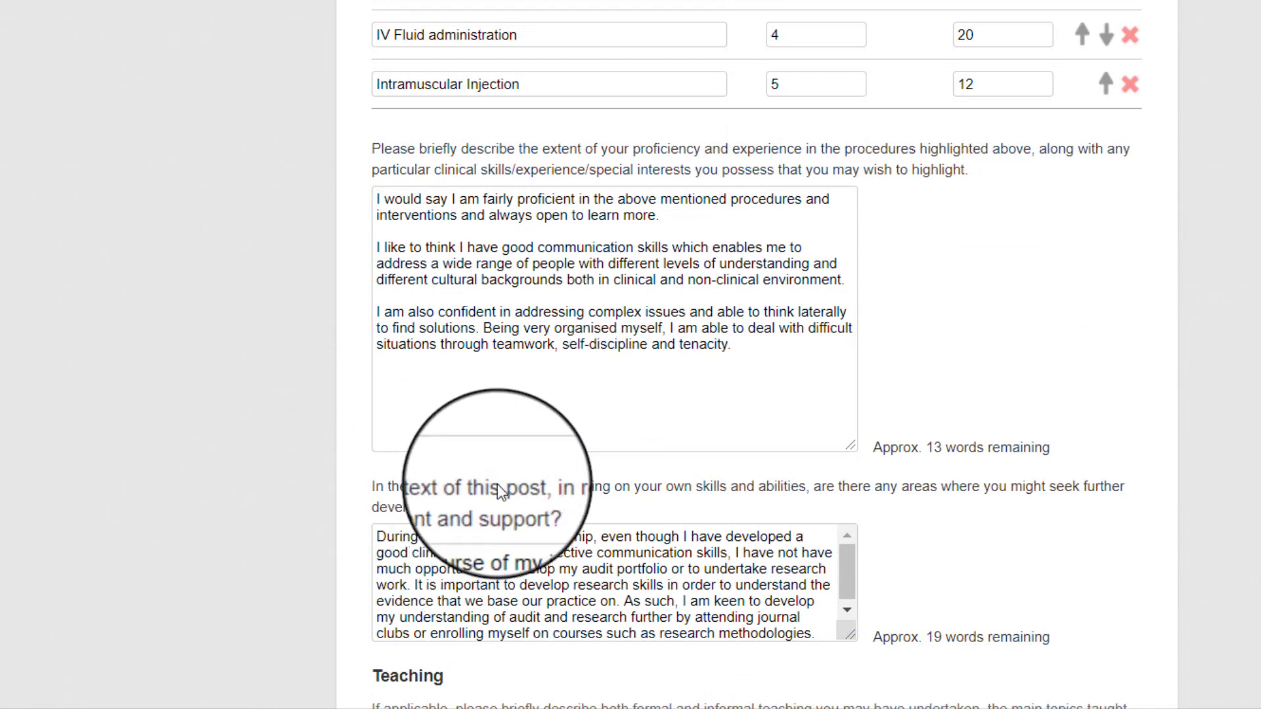
drag(528, 487, 723, 495)
click(826, 487)
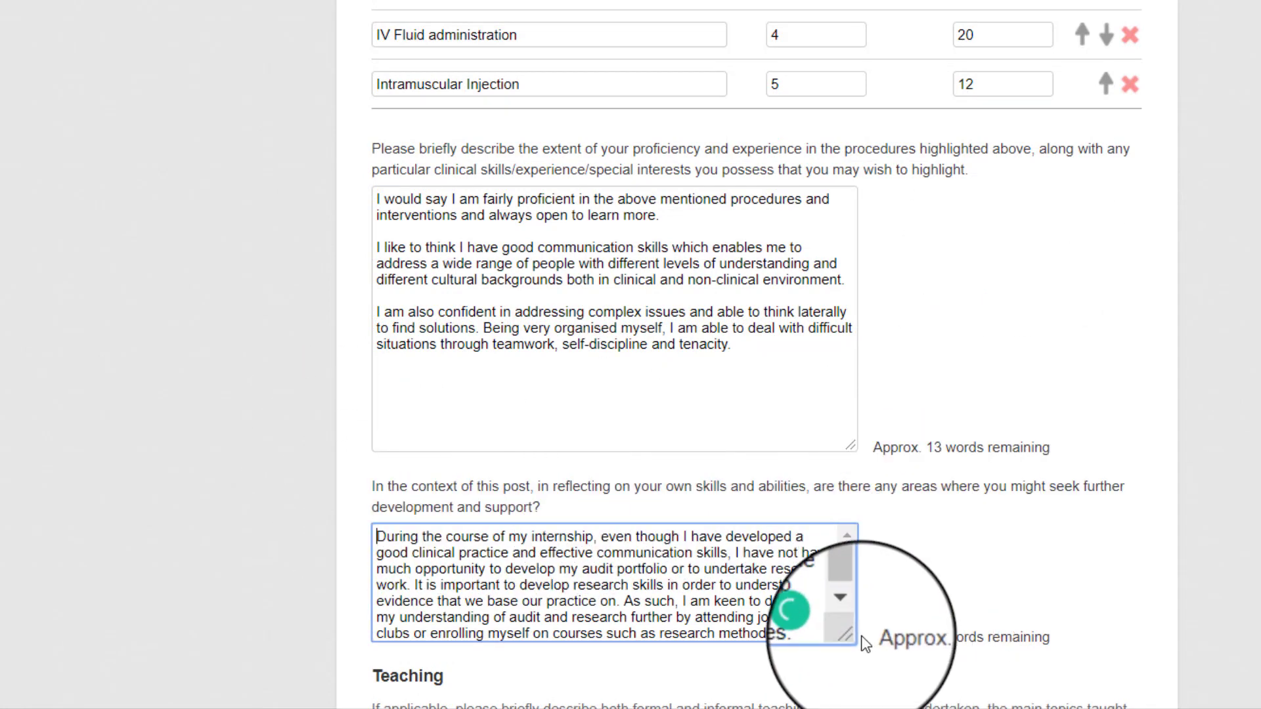
drag(852, 638, 853, 704)
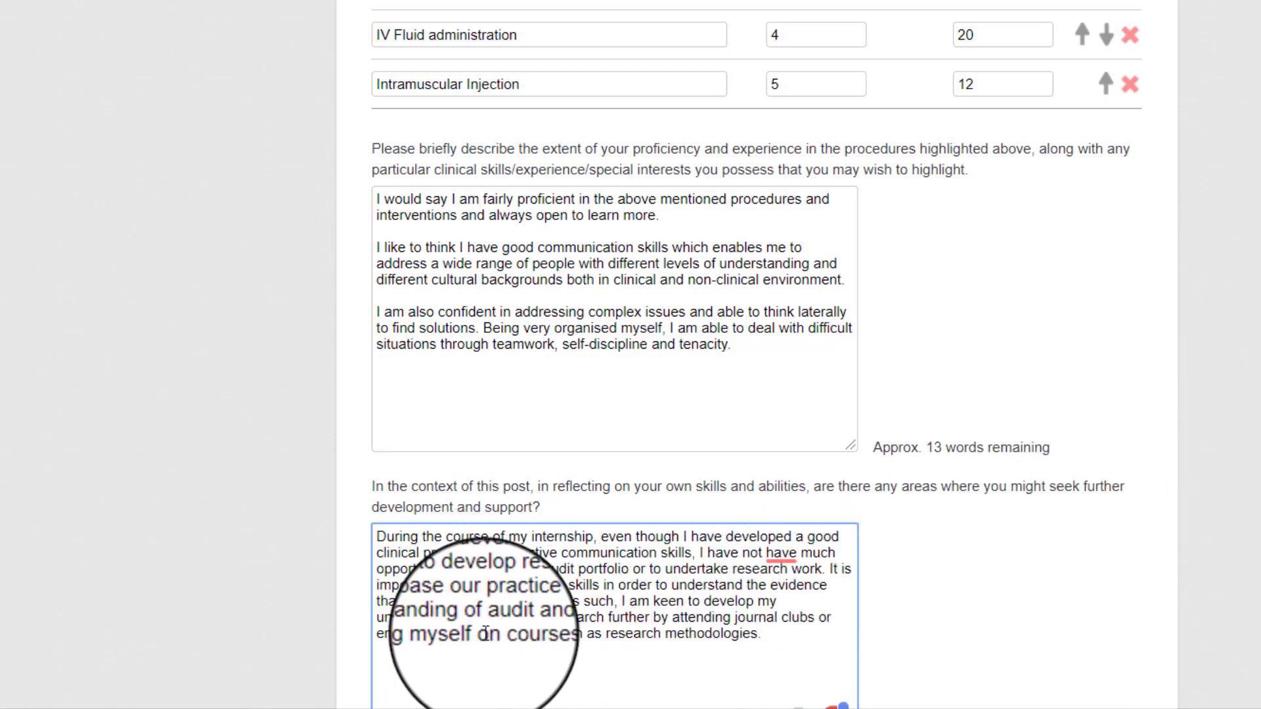
drag(383, 618, 703, 615)
click(794, 662)
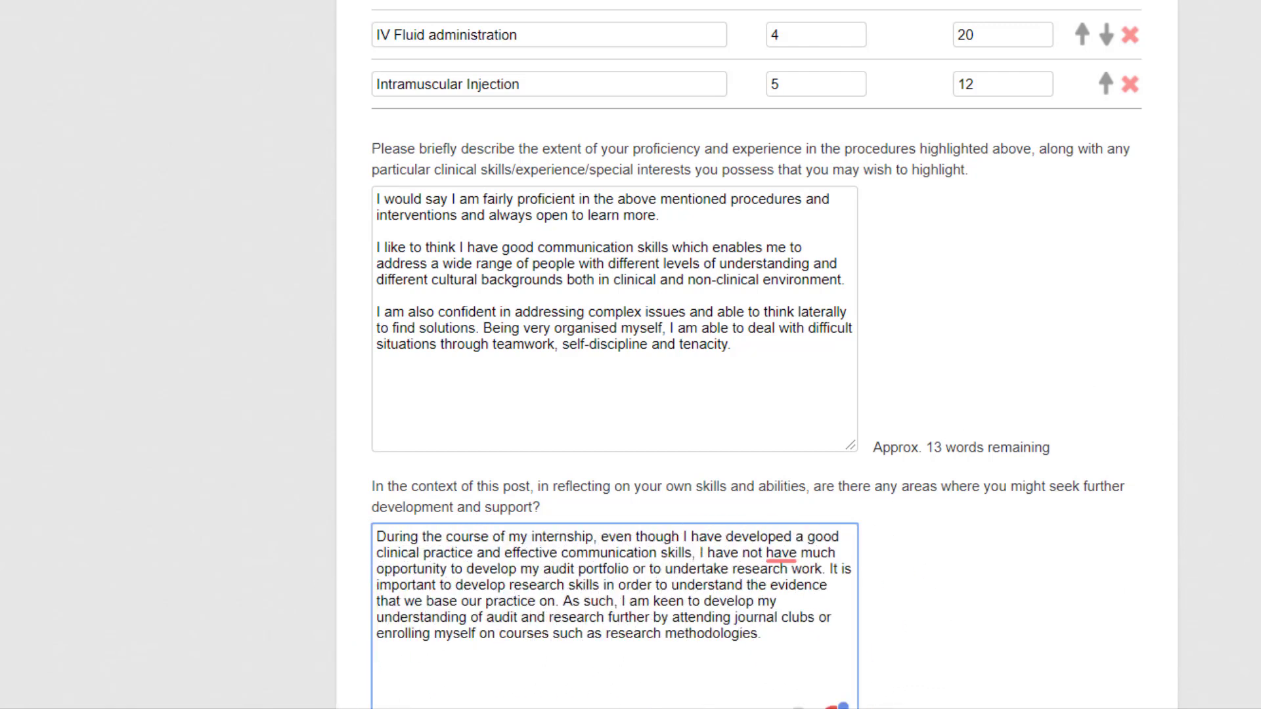
Examine the Teaching guidance and teaching experience answer, highlighting the question about particular qualifications in Teaching
scroll(630, 354, down, 8)
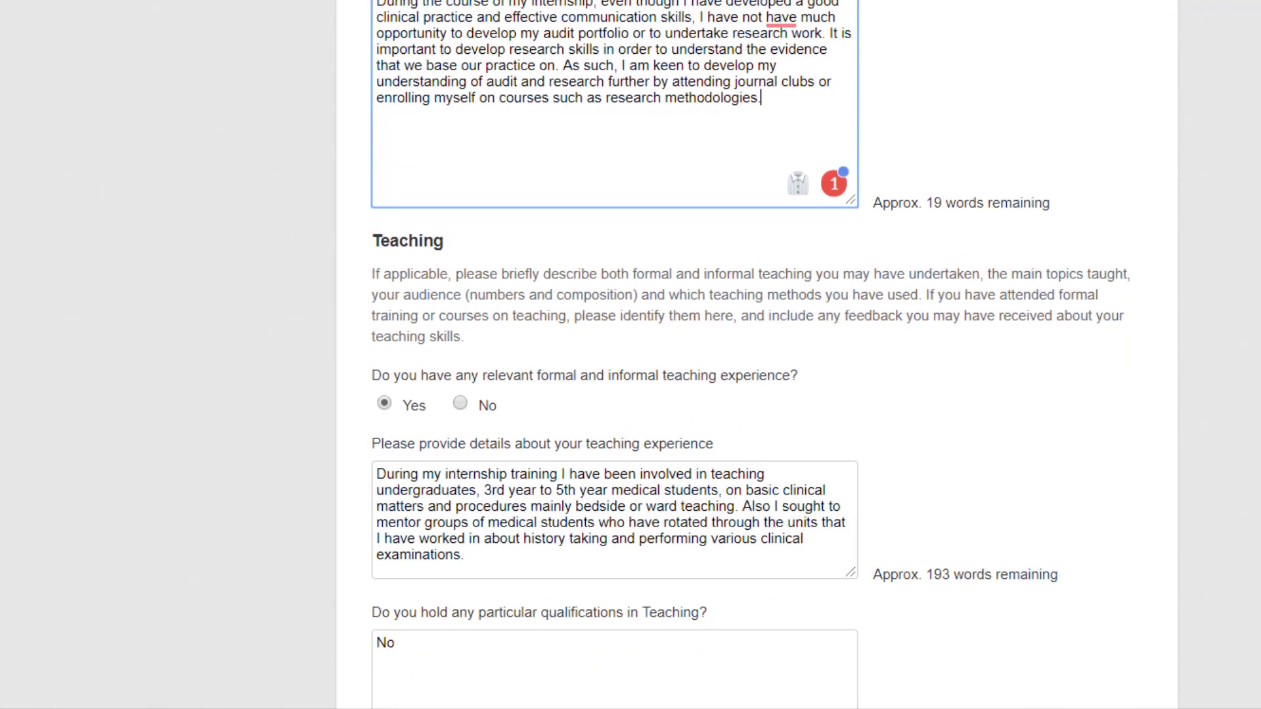
scroll(927, 247, up, 1)
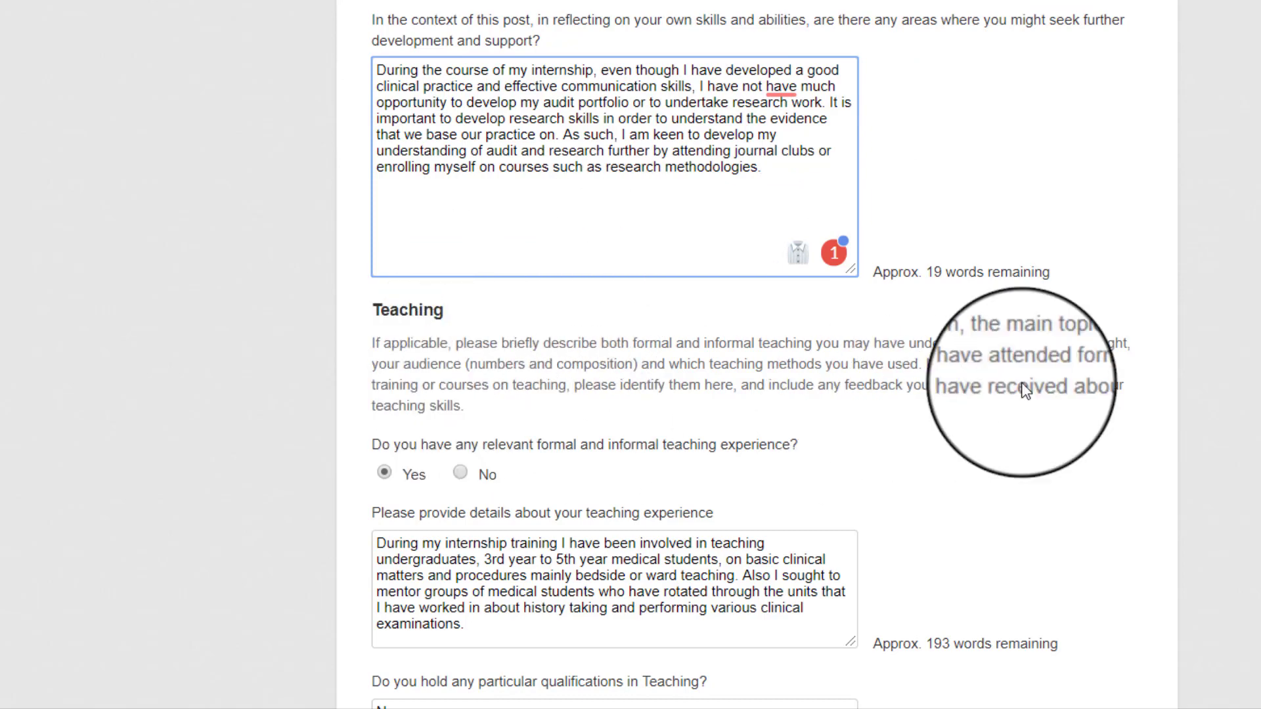
scroll(1116, 321, down, 1)
scroll(750, 355, down, 5)
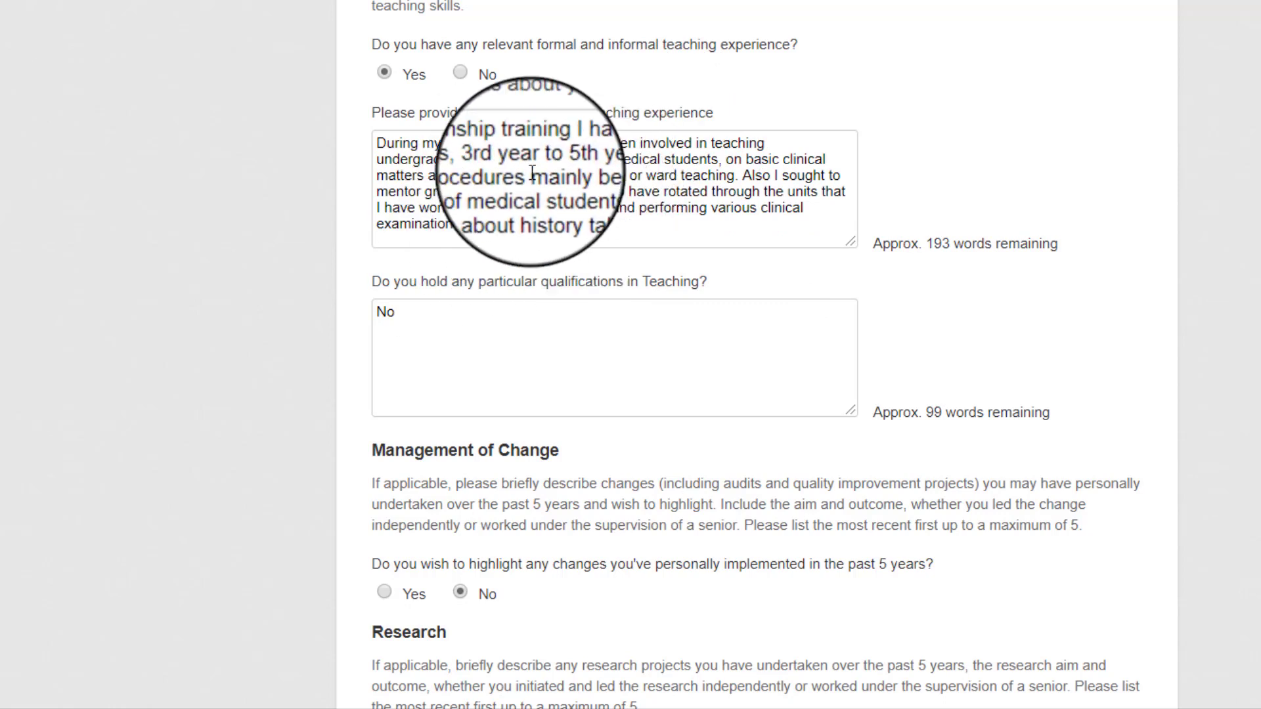
drag(479, 282, 717, 287)
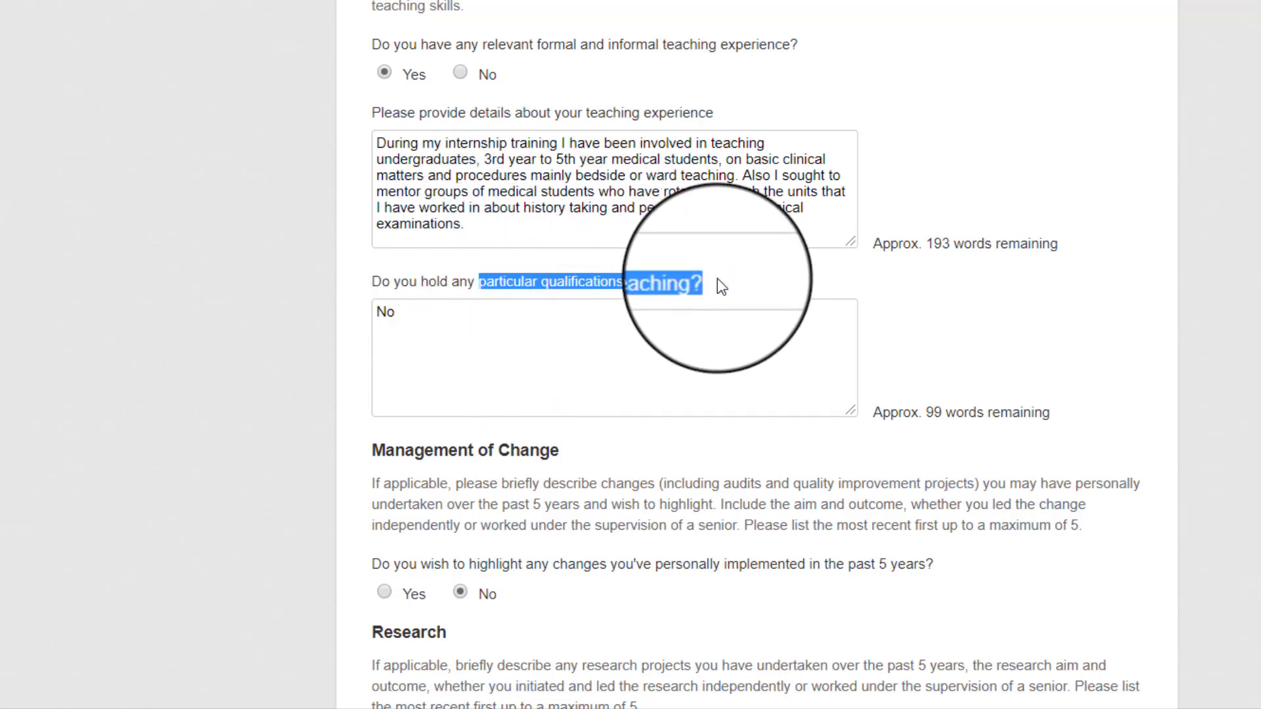
key(Tab)
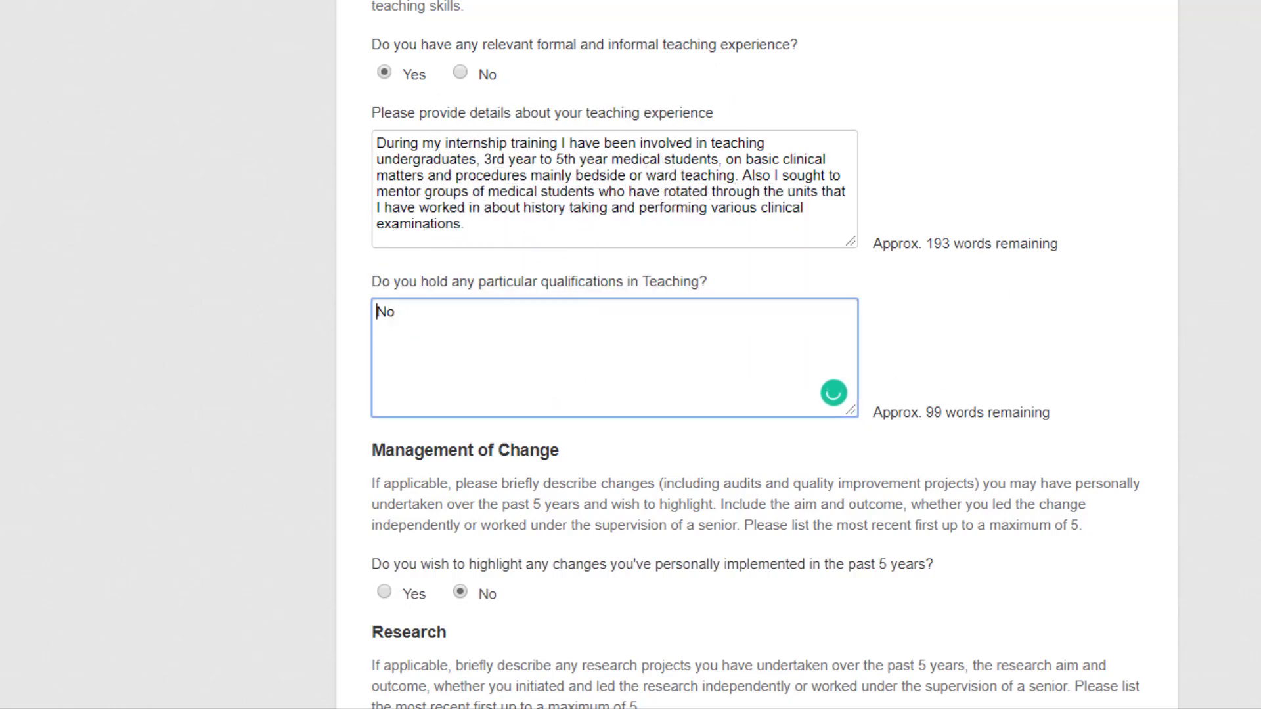
Review the yes/no questions on changes implemented, research, publications, presentations and prizes or other academic distinctions
scroll(630, 355, down, 8)
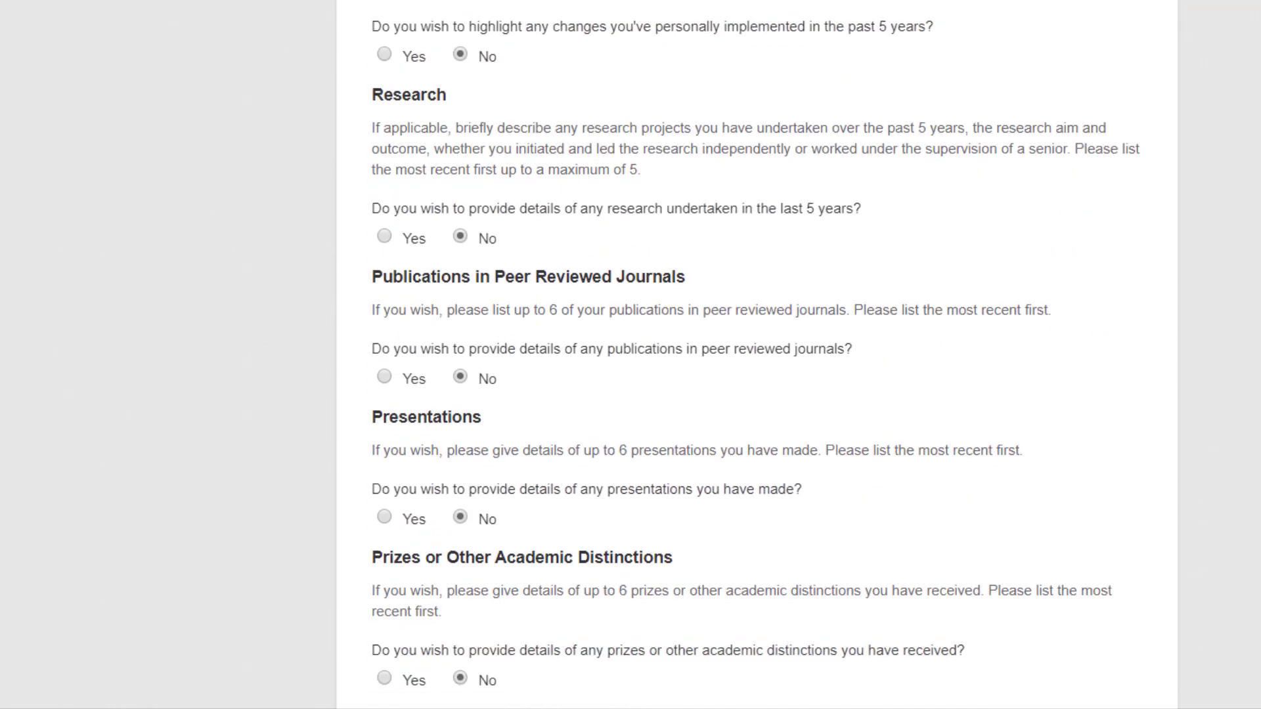
scroll(756, 354, down, 4)
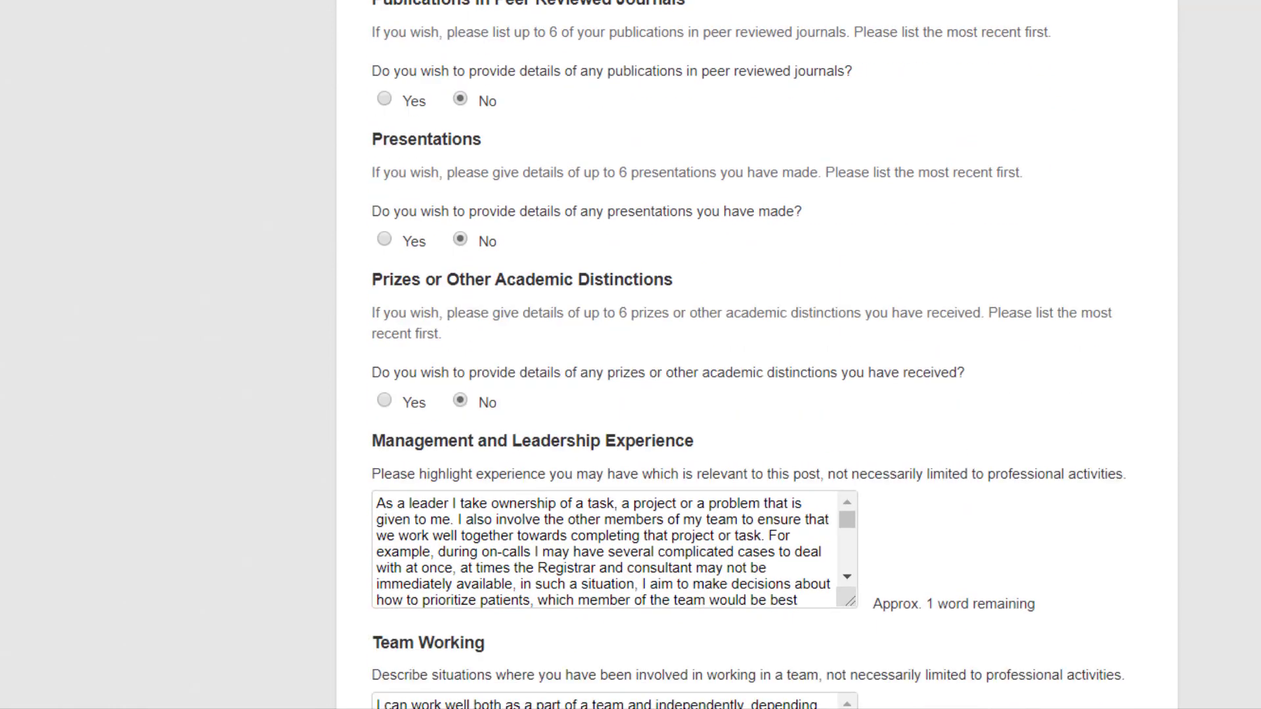
scroll(755, 354, down, 3)
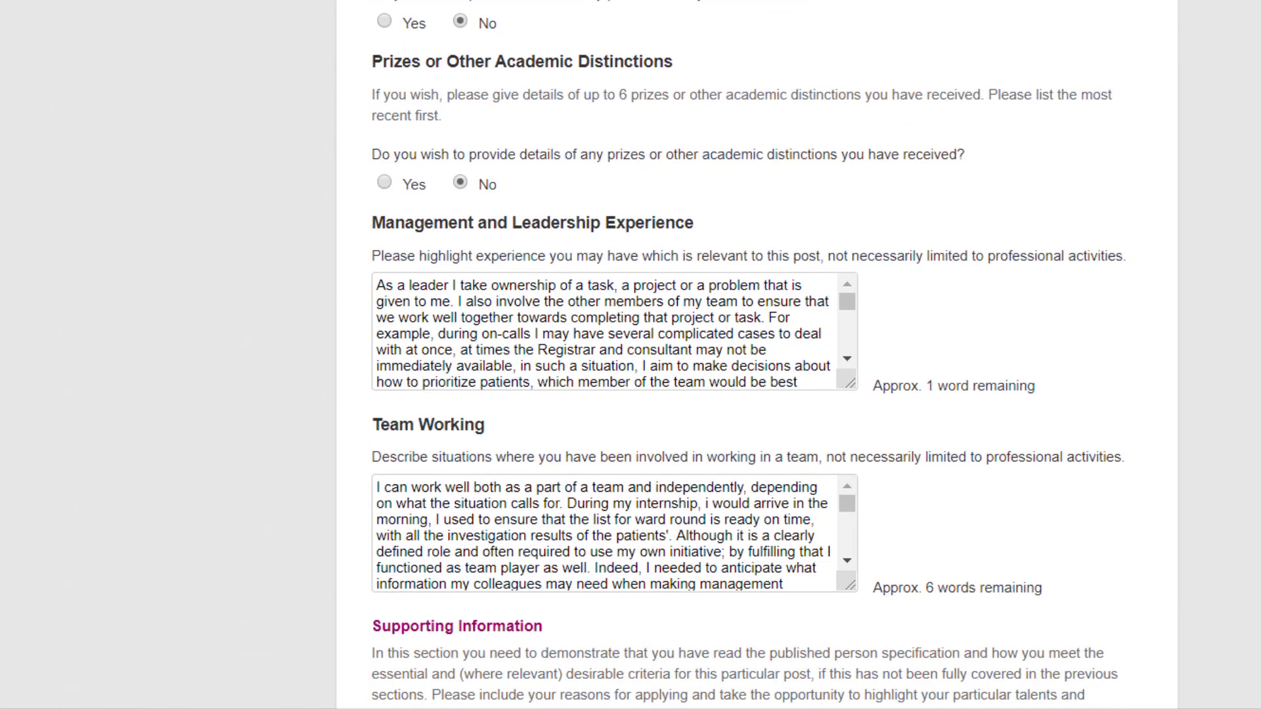
scroll(755, 355, up, 6)
scroll(755, 355, down, 2)
Enlarge the Management and Leadership Experience answer box to read it in full, and highlight the prompt's wording about relevant experience
scroll(1038, 229, down, 9)
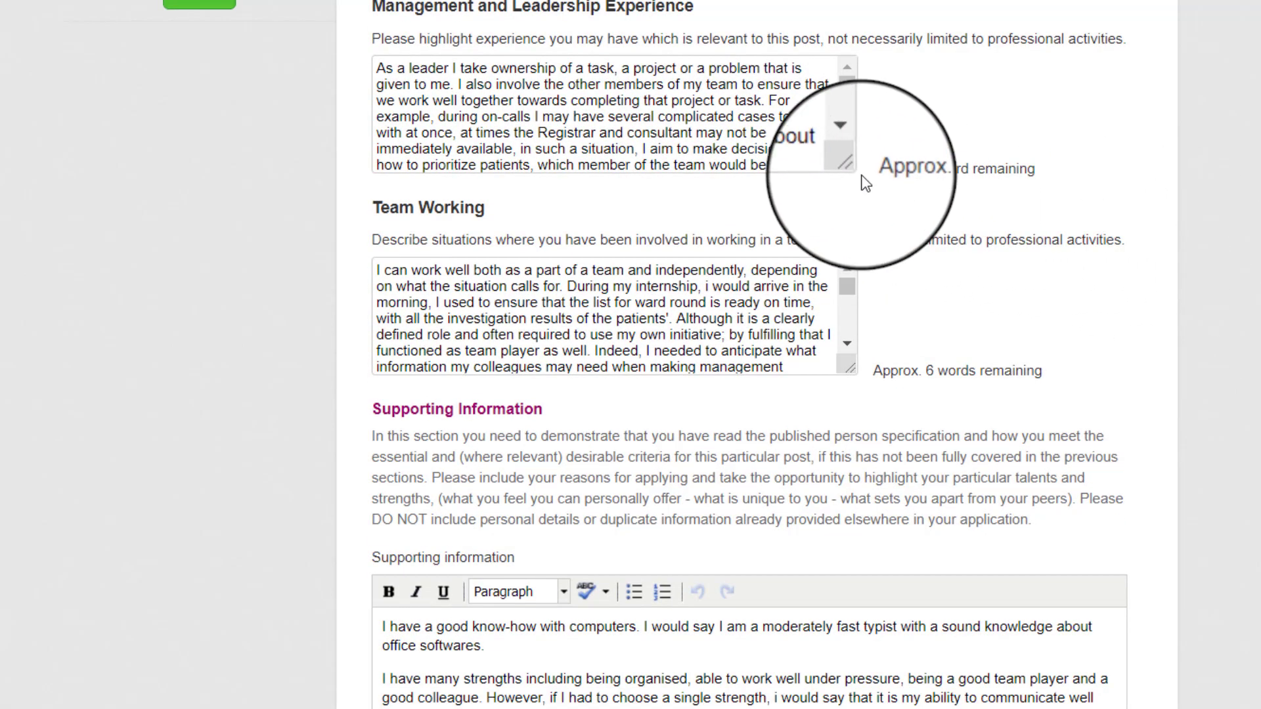
drag(850, 166, 899, 494)
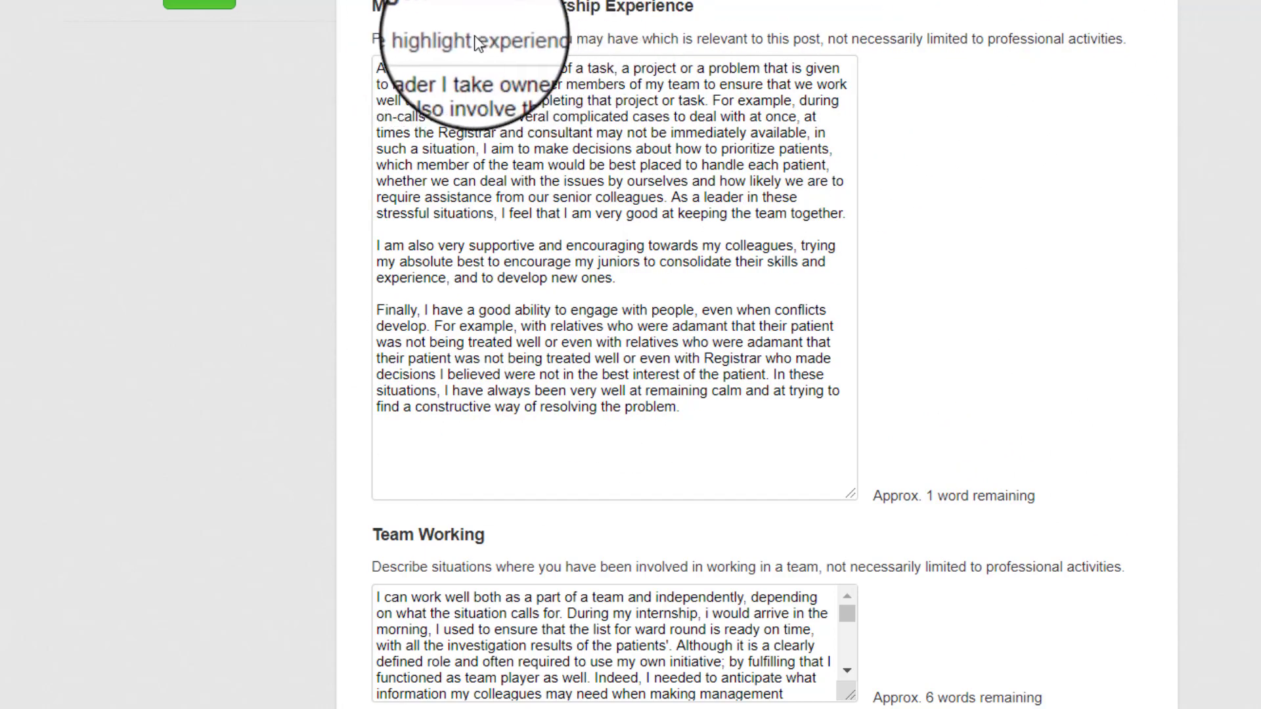
drag(476, 39, 698, 39)
click(937, 233)
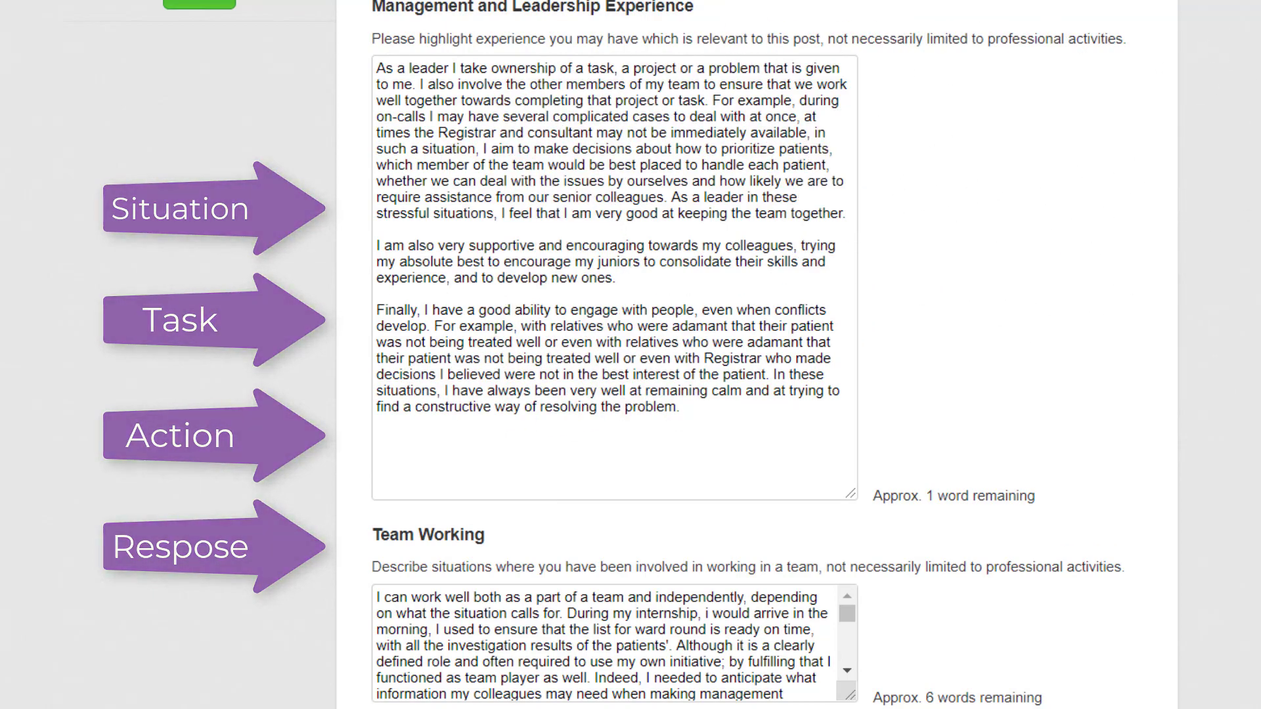
Enlarge the Team Working answer box to read it in full, and examine the Supporting information guidance and statement
scroll(1126, 406, down, 6)
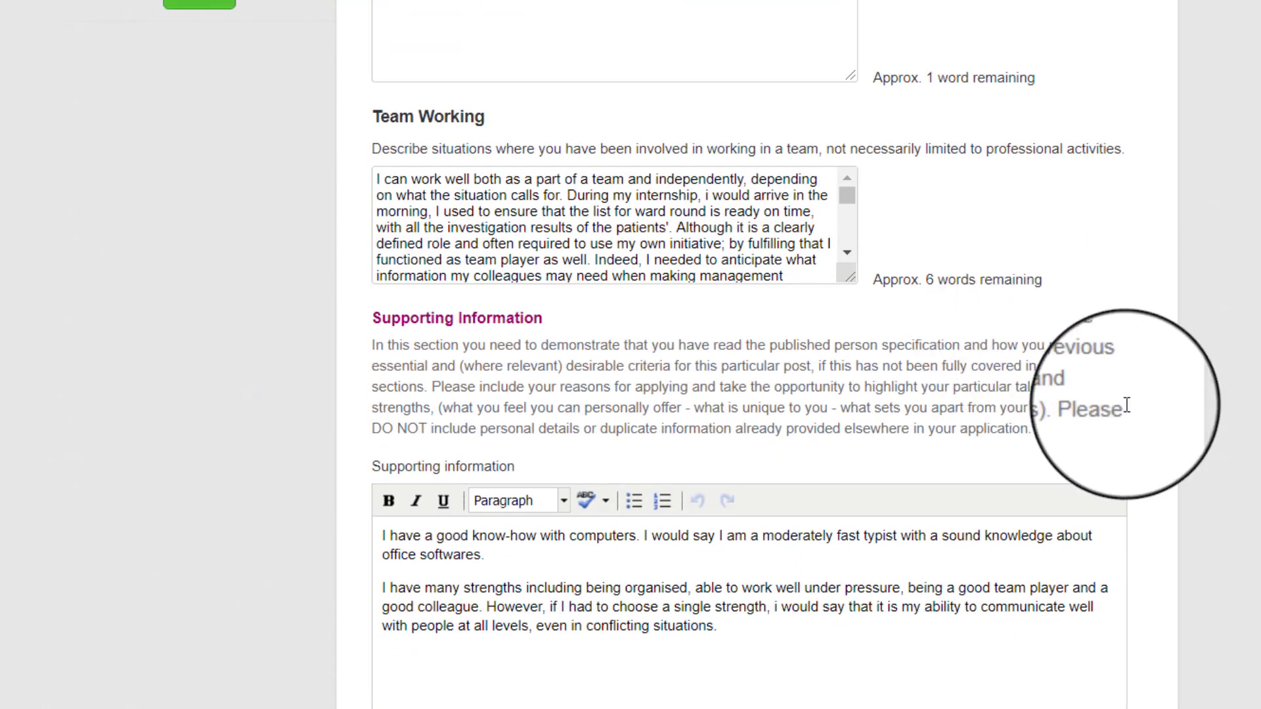
drag(851, 277, 825, 634)
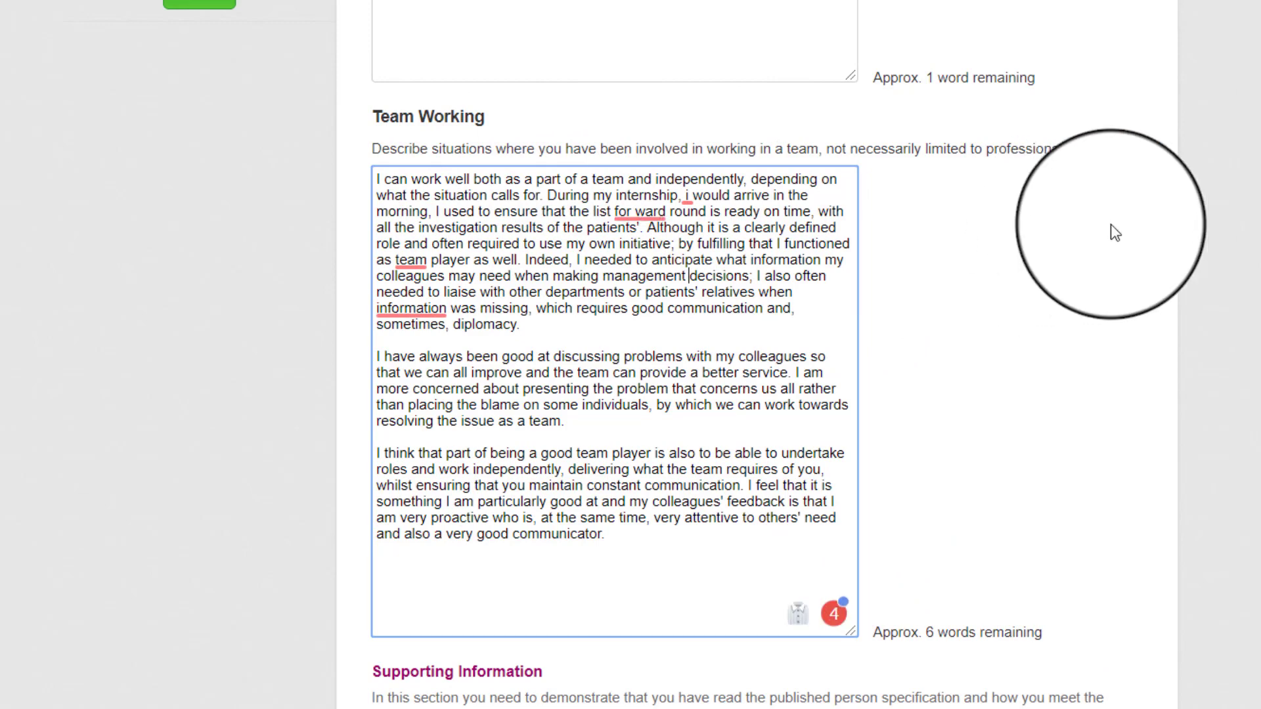
scroll(644, 355, down, 9)
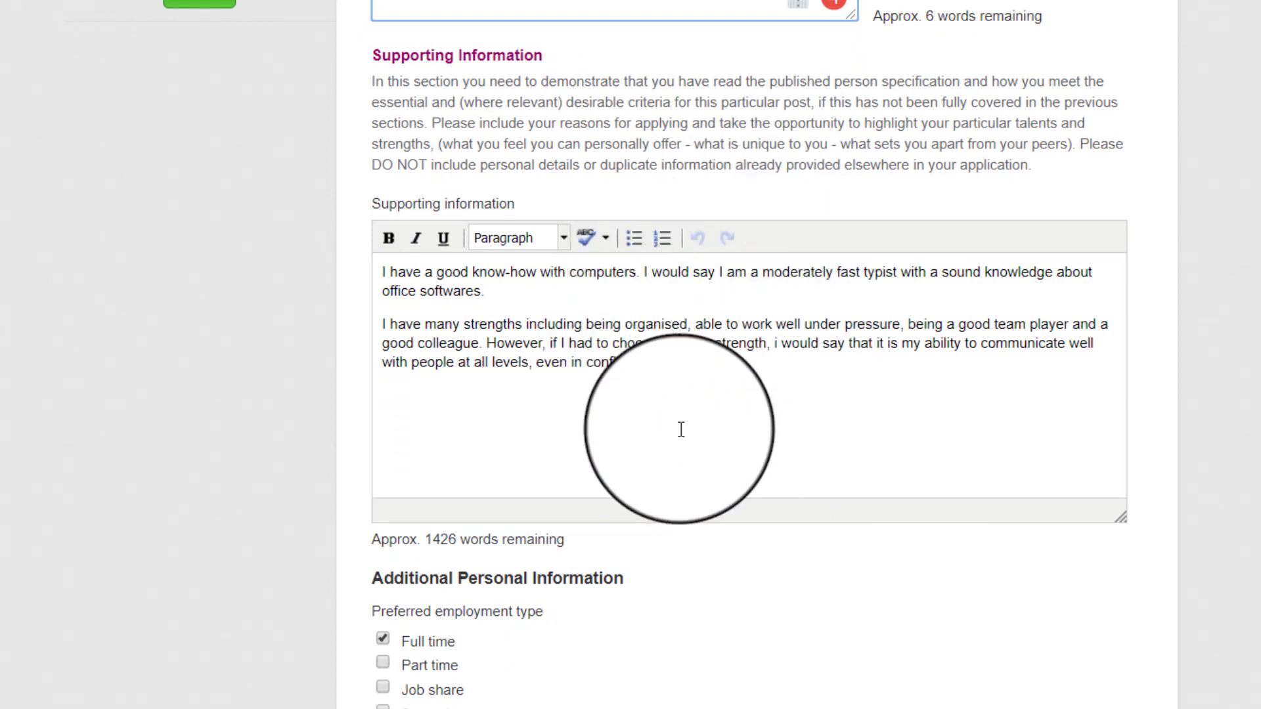
click(1011, 434)
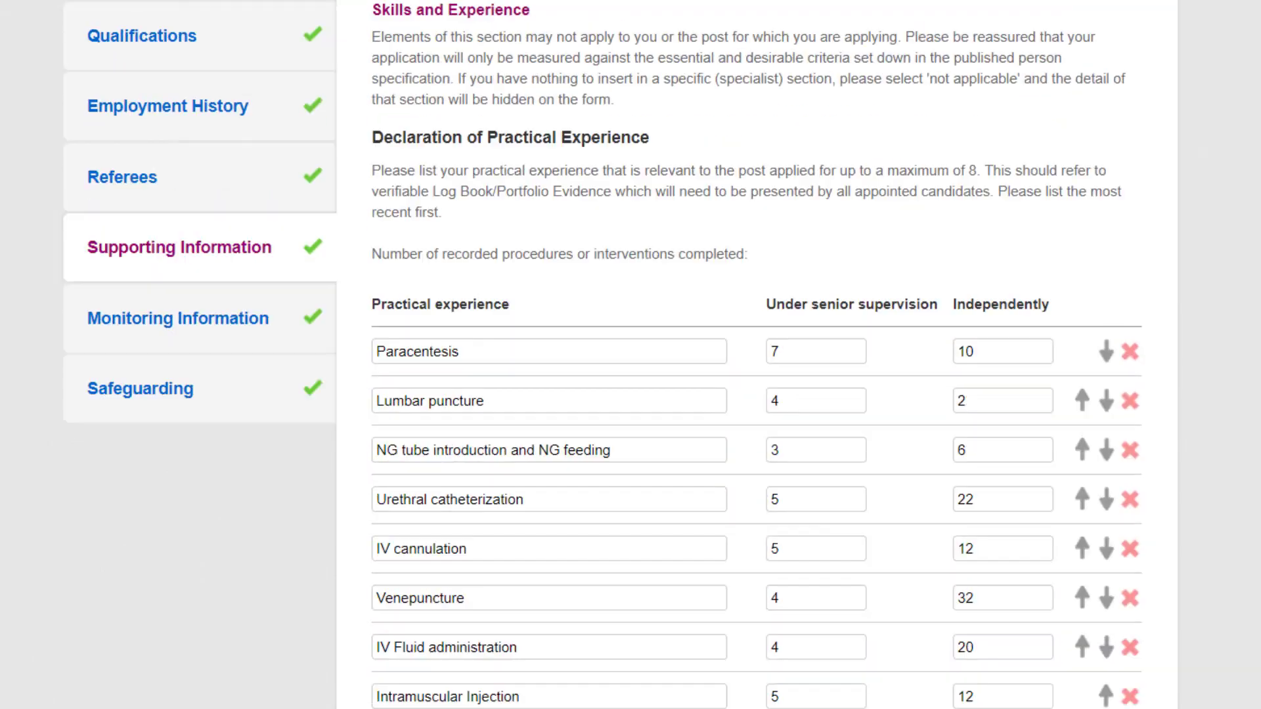
Review the Declaration of Practical Experience table, including the supervised and independent counts for each listed procedure
scroll(589, 310, up, 2)
scroll(589, 310, down, 1)
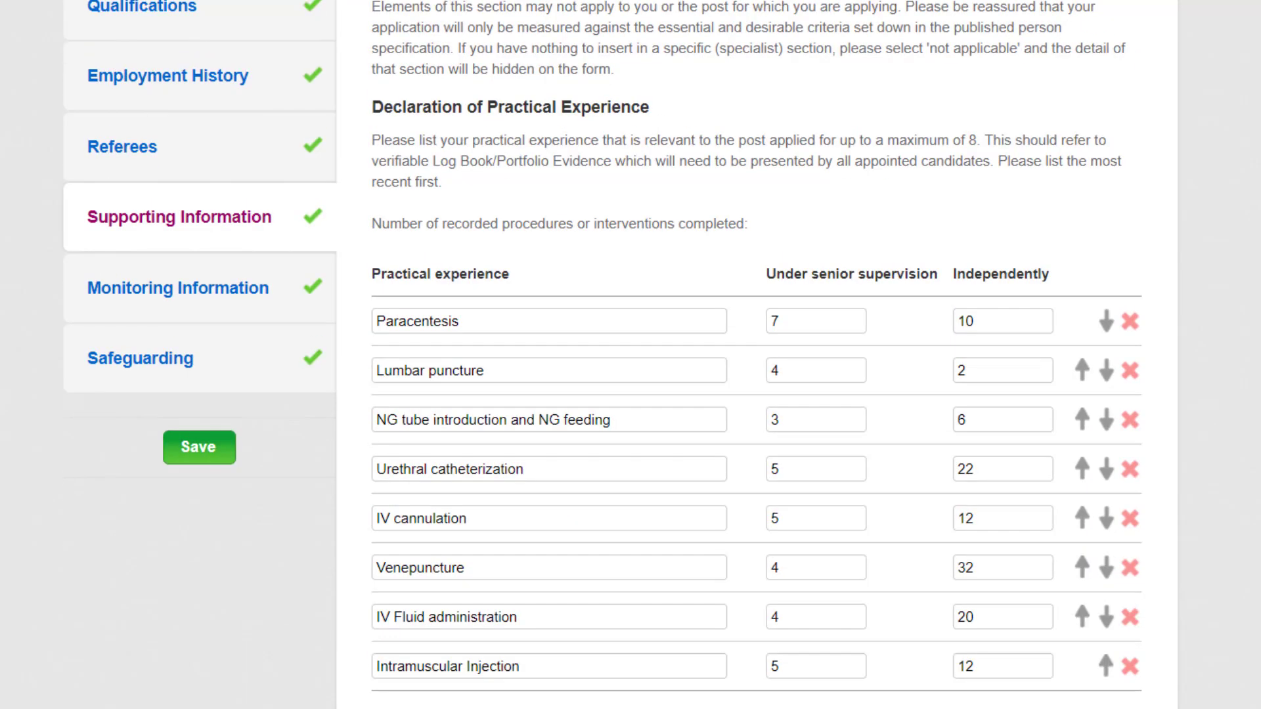
scroll(589, 310, up, 1)
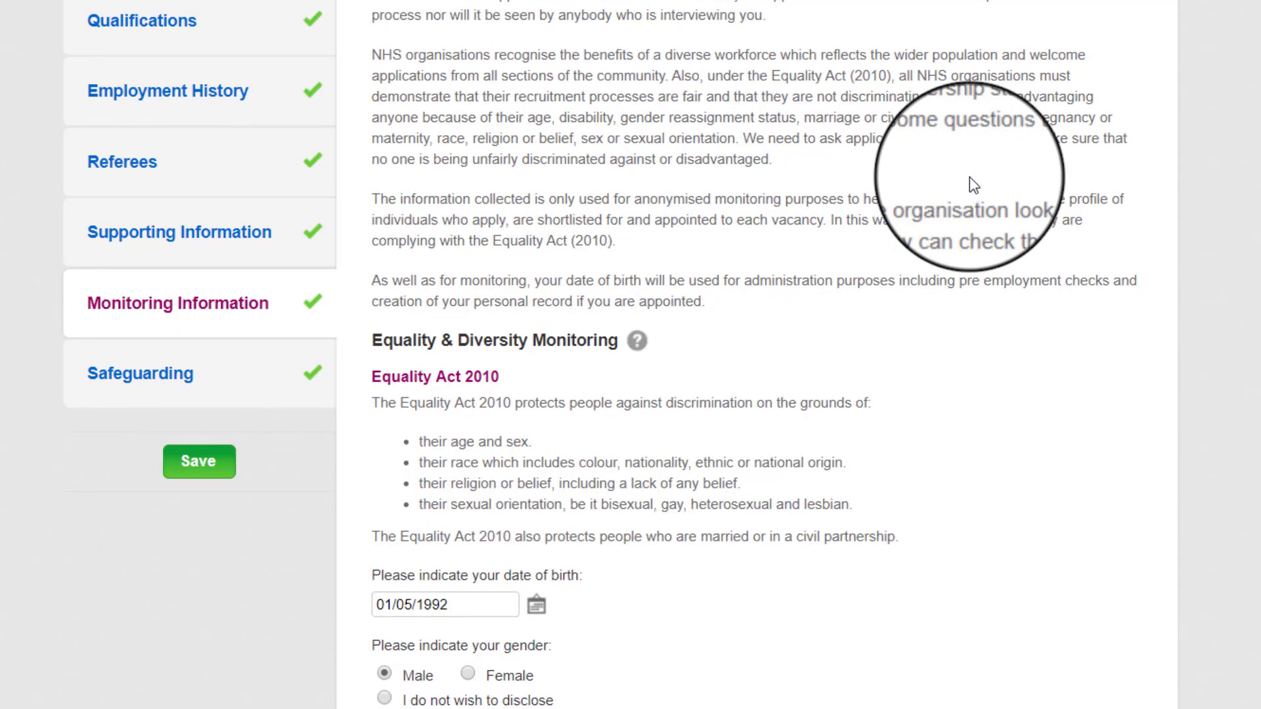
Review the Monitoring Information section, from the Equality & Diversity questions through the disability and Relationships questions
scroll(631, 354, down, 5)
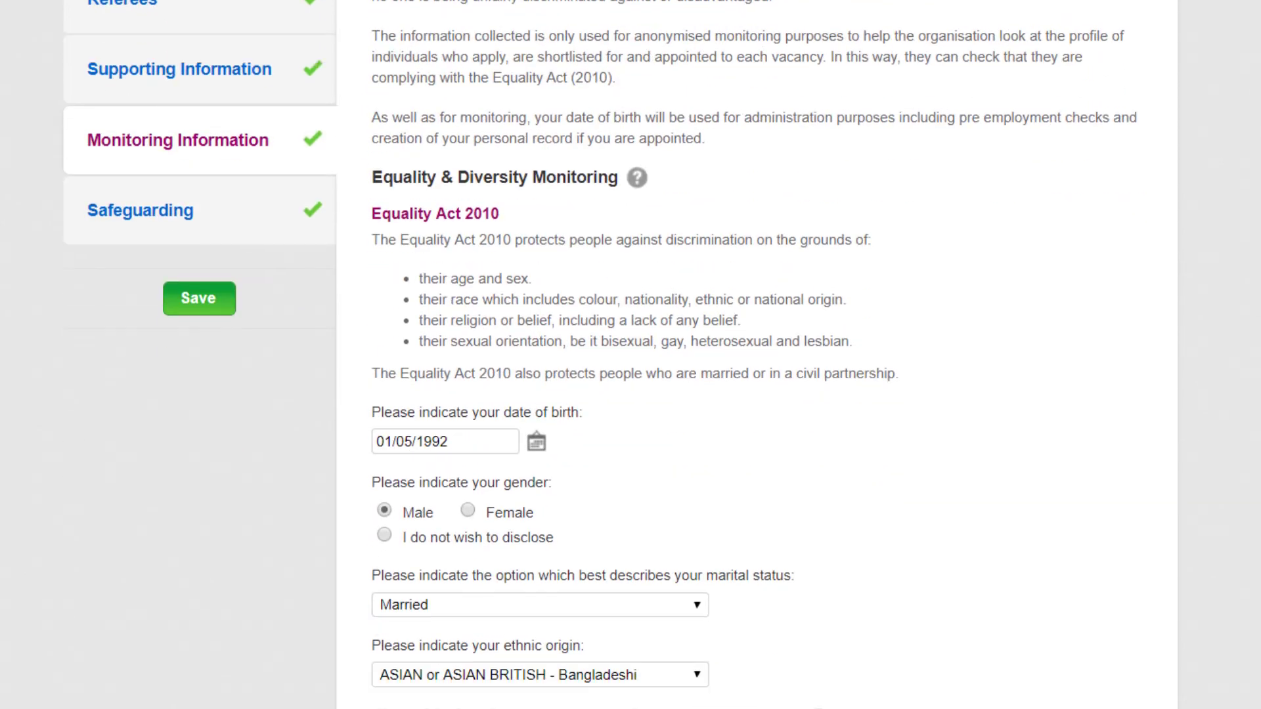
scroll(630, 354, down, 7)
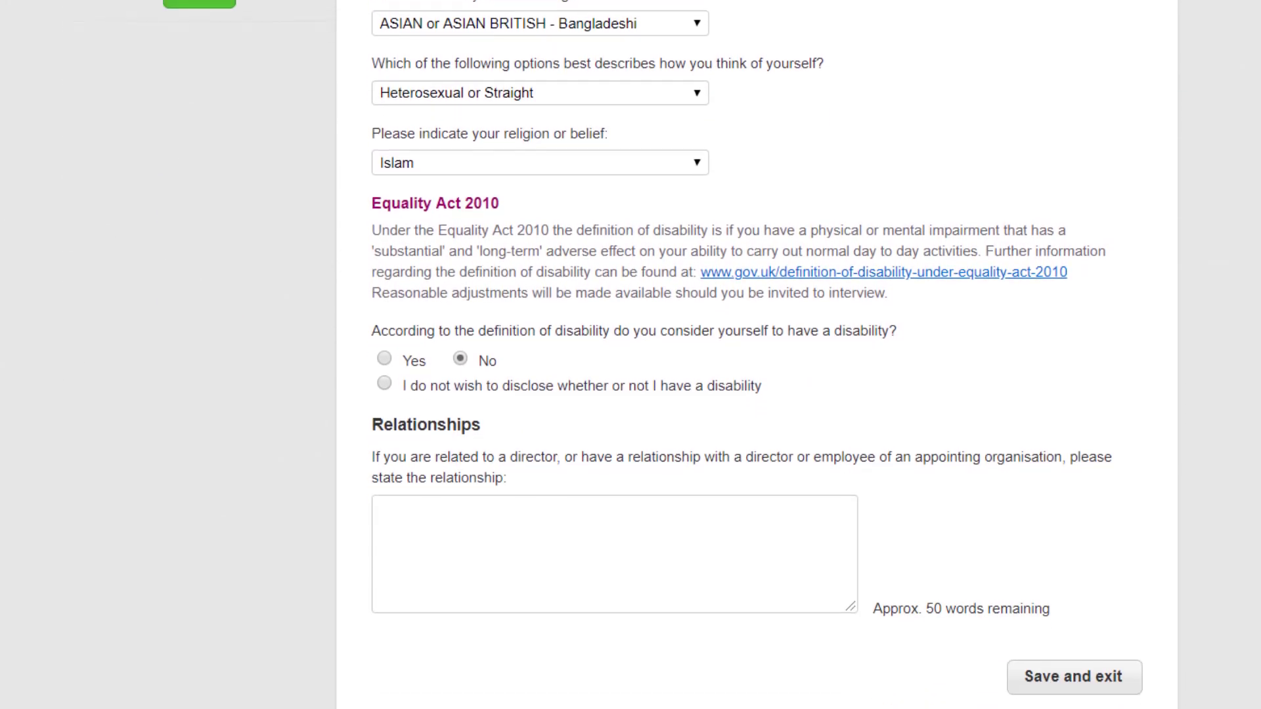
scroll(957, 259, up, 13)
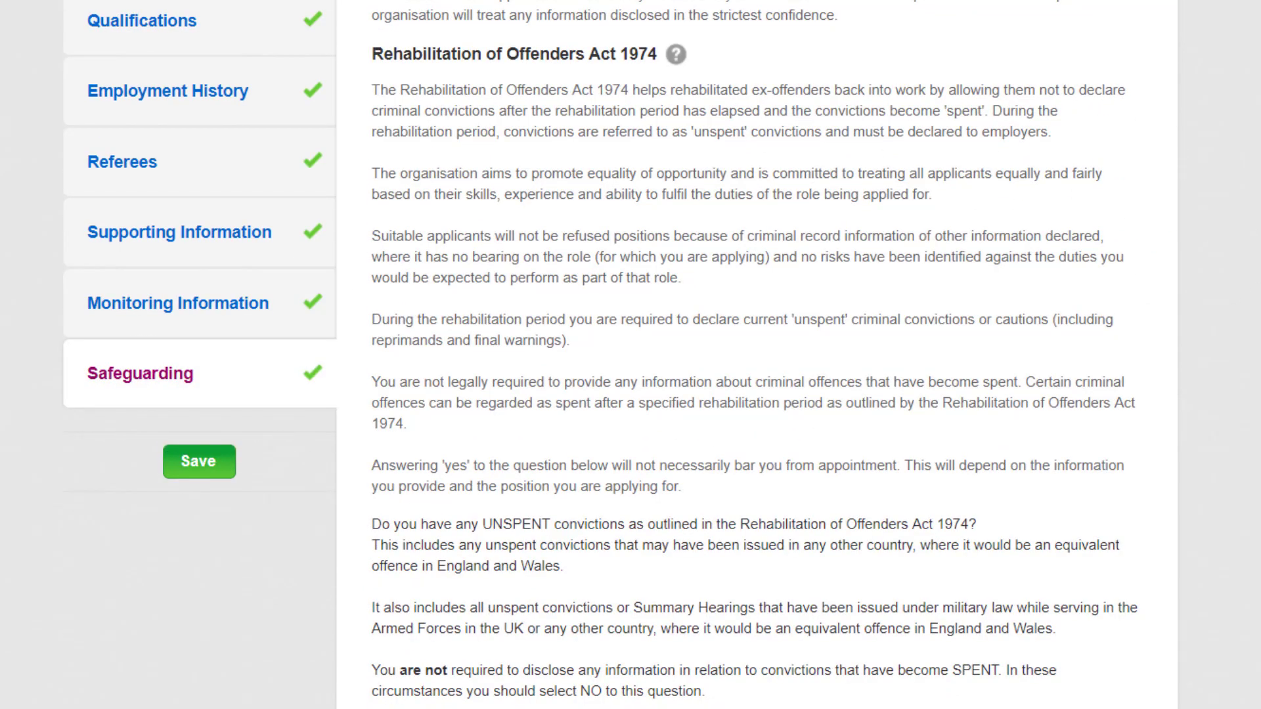
Examine the Safeguarding section's Rehabilitation of Offenders Act 1974 guidance and its questions on unspent convictions and cautions
scroll(756, 355, down, 9)
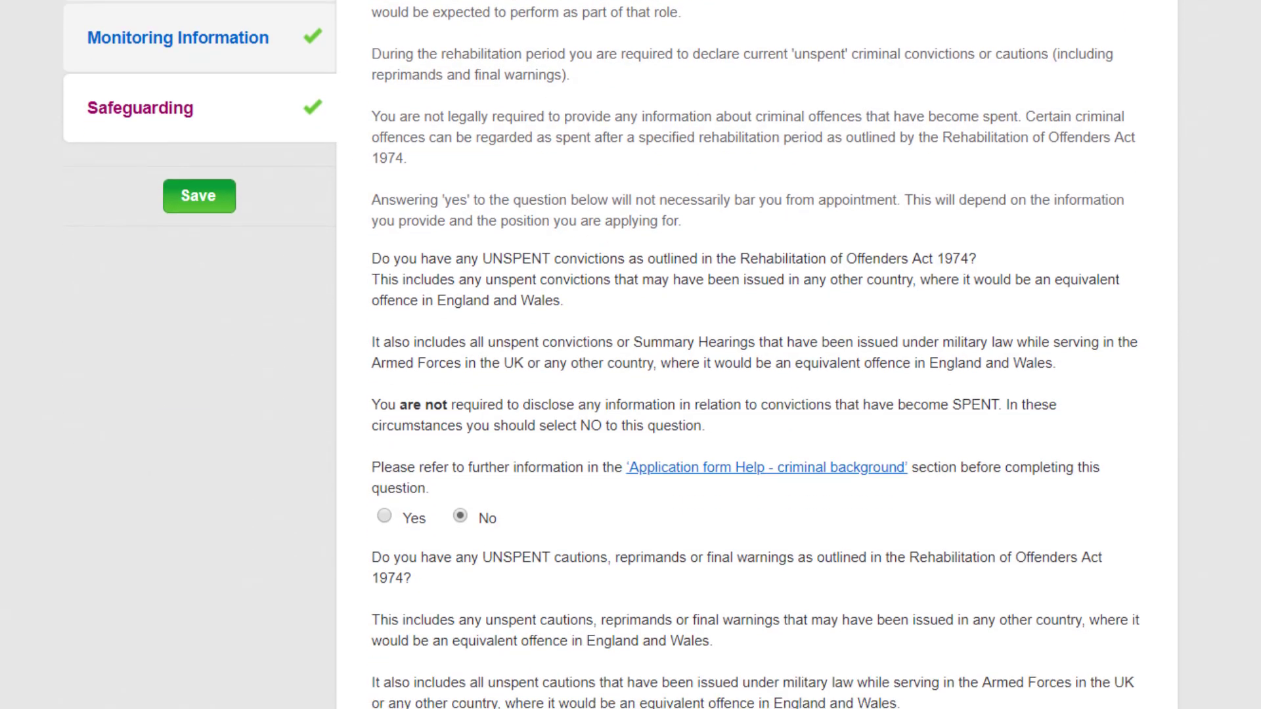
scroll(756, 355, up, 7)
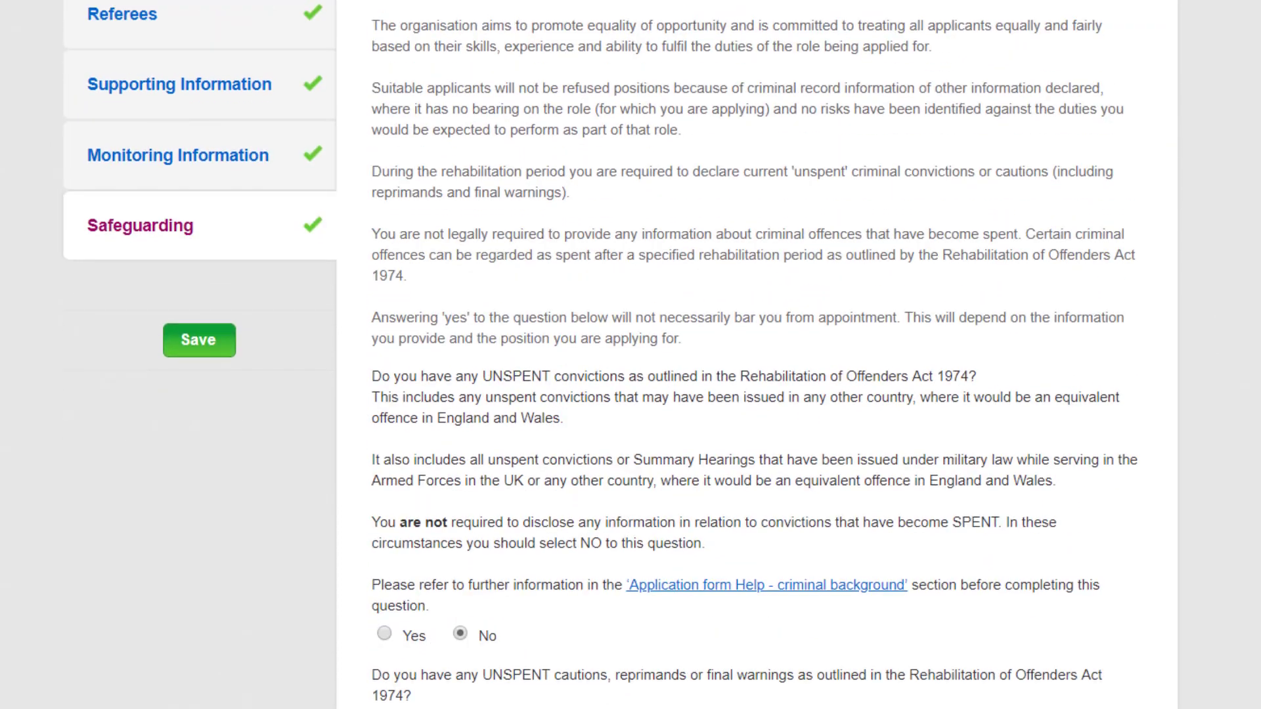
scroll(756, 354, down, 4)
scroll(755, 355, up, 10)
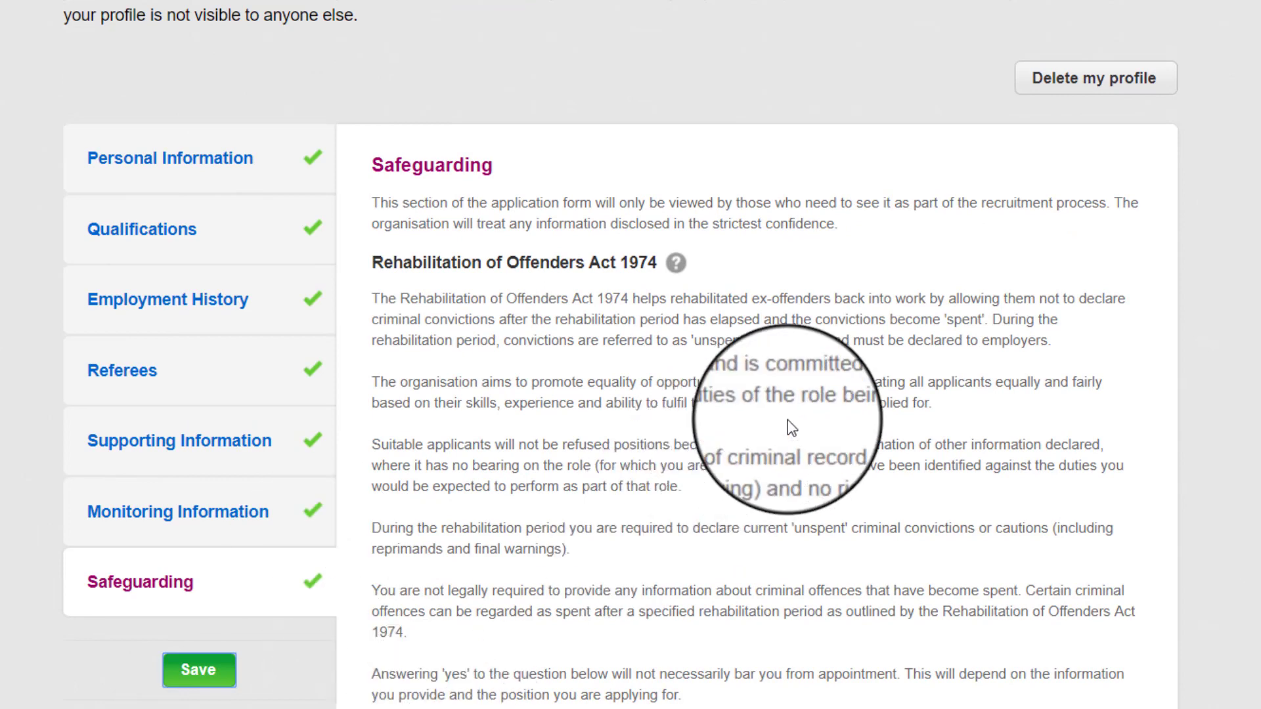
Leave the Safeguarding section of the profile and go to the site's home page
scroll(792, 428, up, 3)
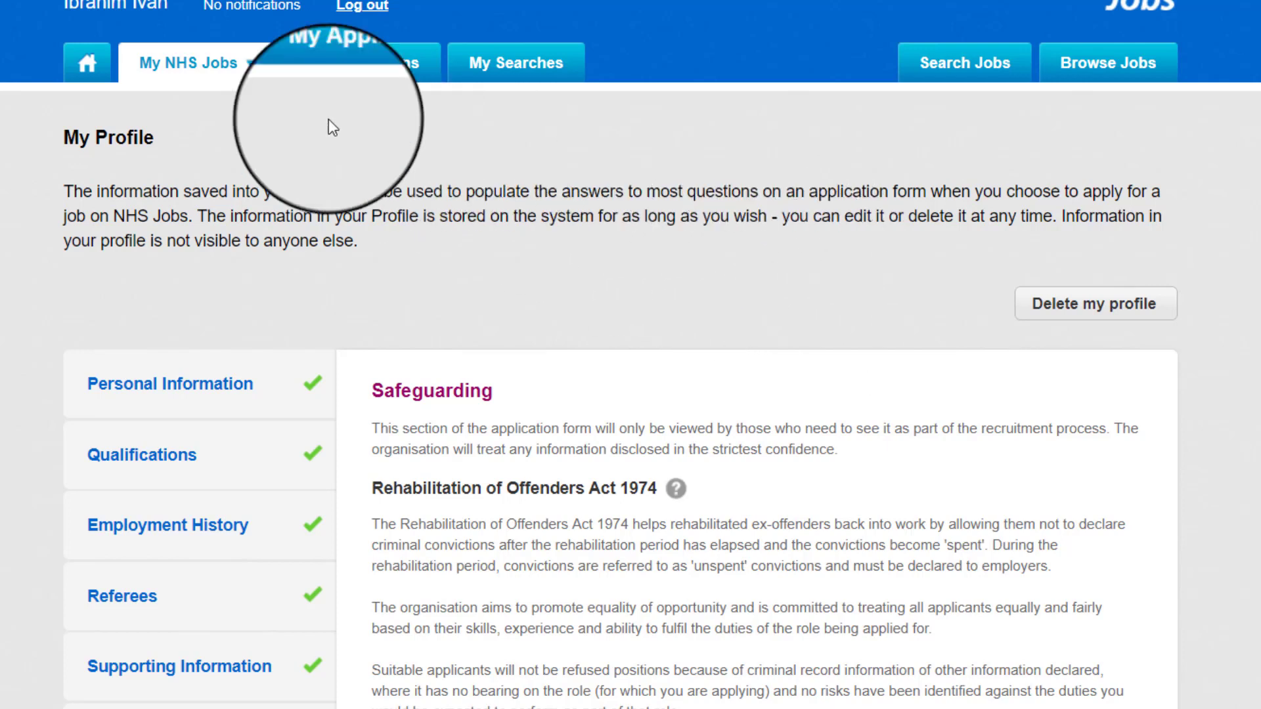
click(88, 63)
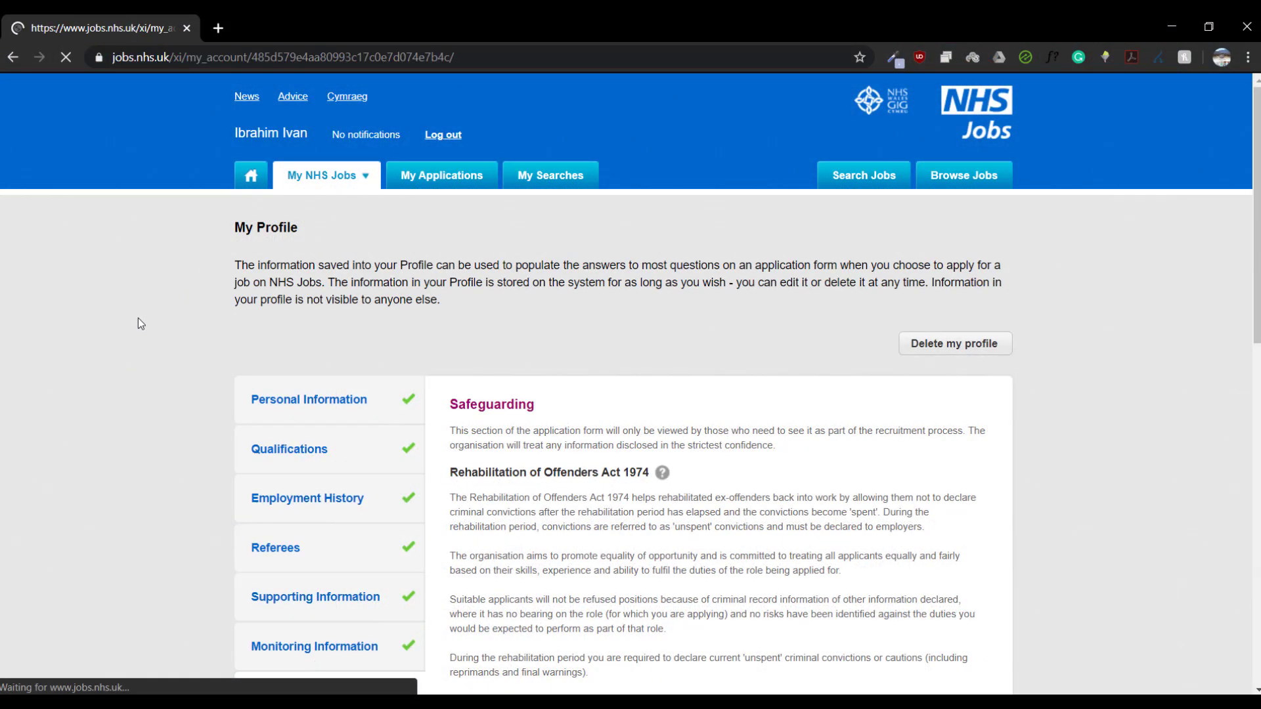